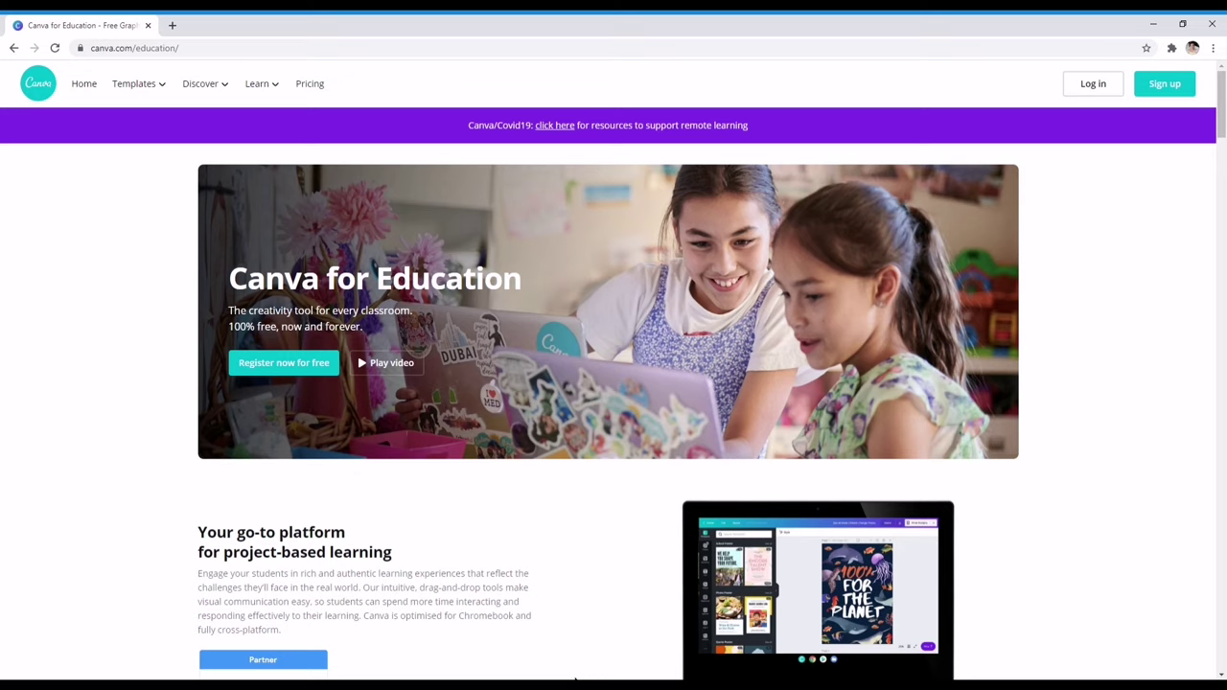
# - Log in from the Canva for Education page to reach the signed-in home dashboard
pyautogui.click(233, 54)
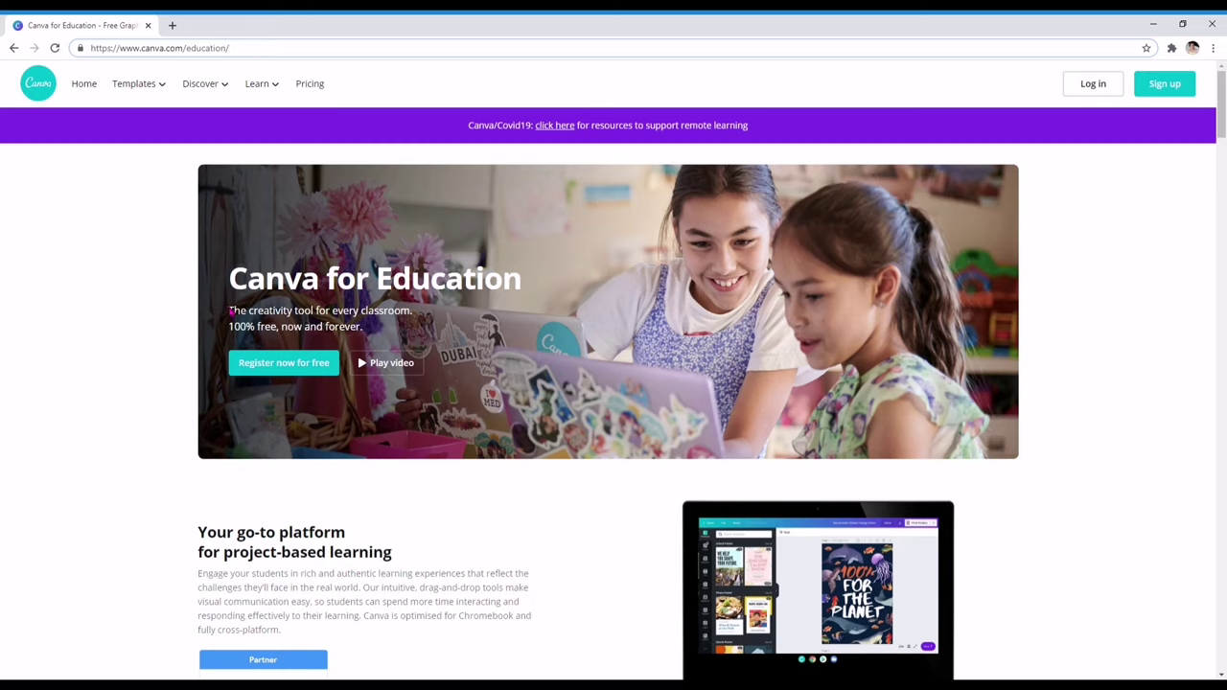
pyautogui.moveTo(230, 278); pyautogui.dragTo(530, 284)
pyautogui.scroll(-2, 534, 317)
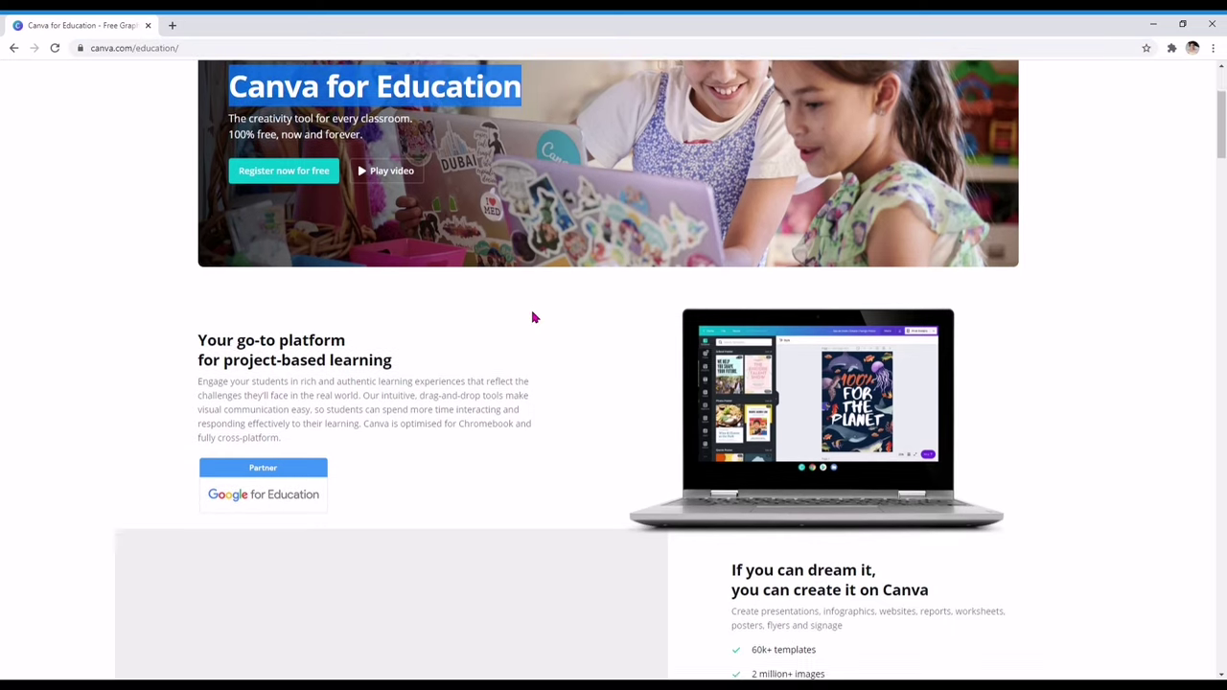
pyautogui.scroll(2, 534, 317)
pyautogui.click(1092, 85)
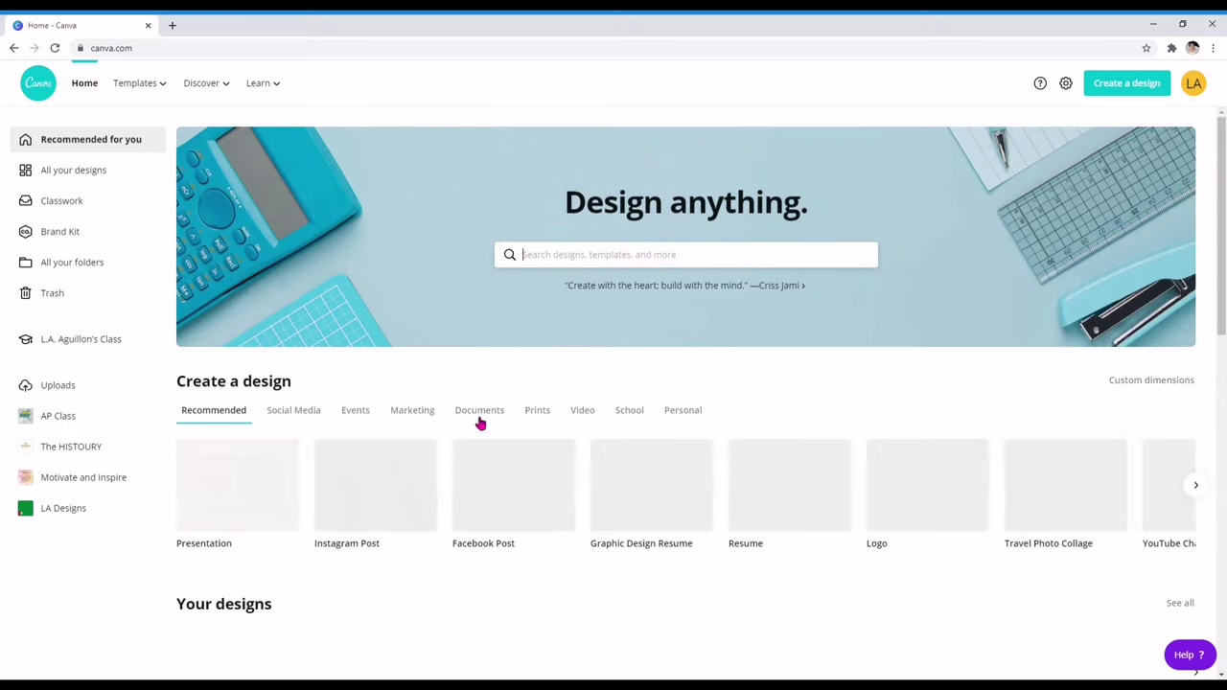
pyautogui.moveTo(201, 83)
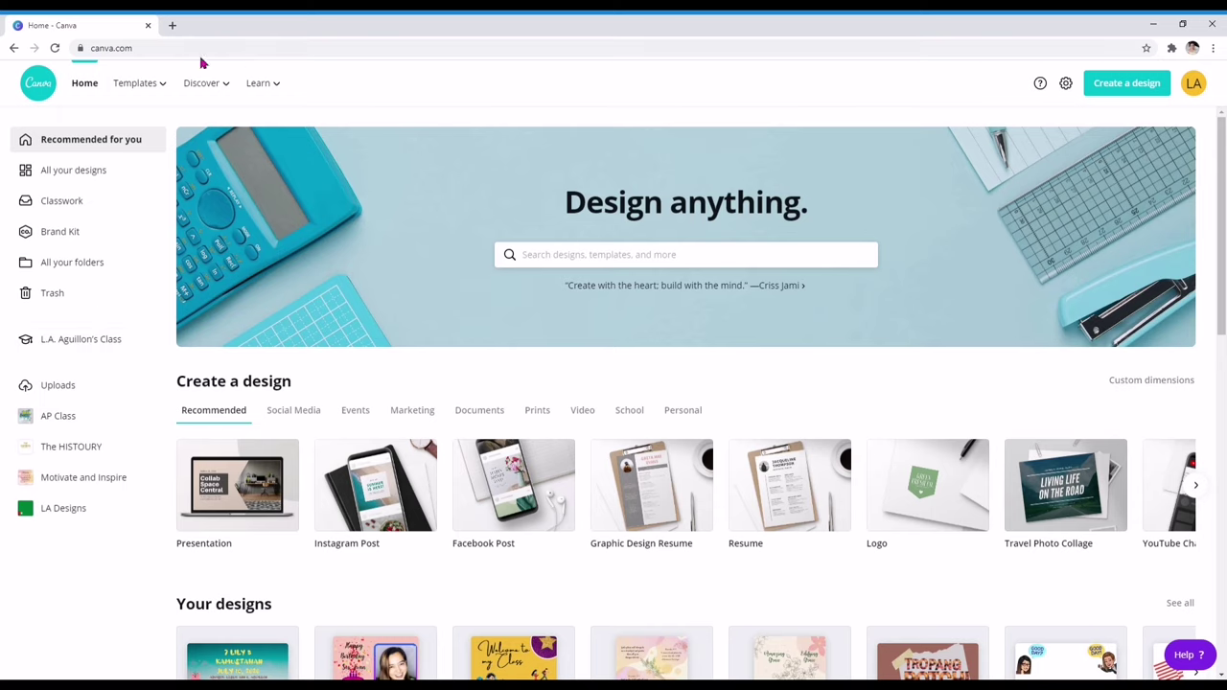
# - Choose Presentation under Business in the Templates menu to start a 16:9 presentation
pyautogui.moveTo(150, 89)
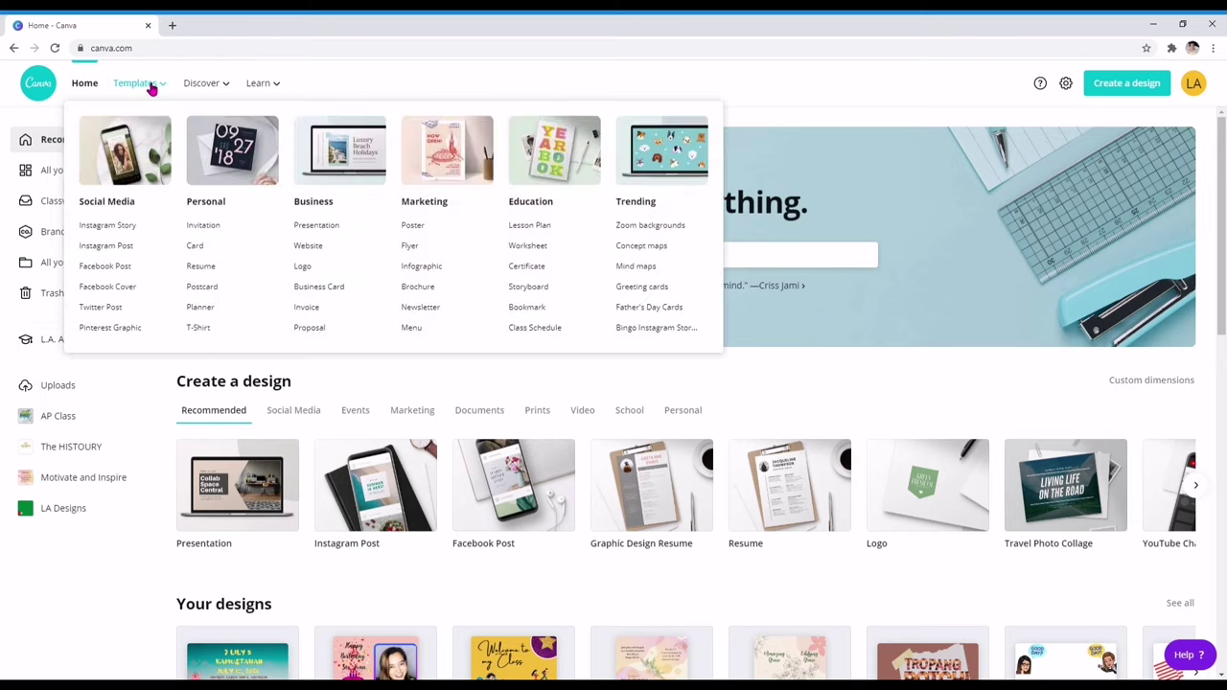
pyautogui.click(329, 227)
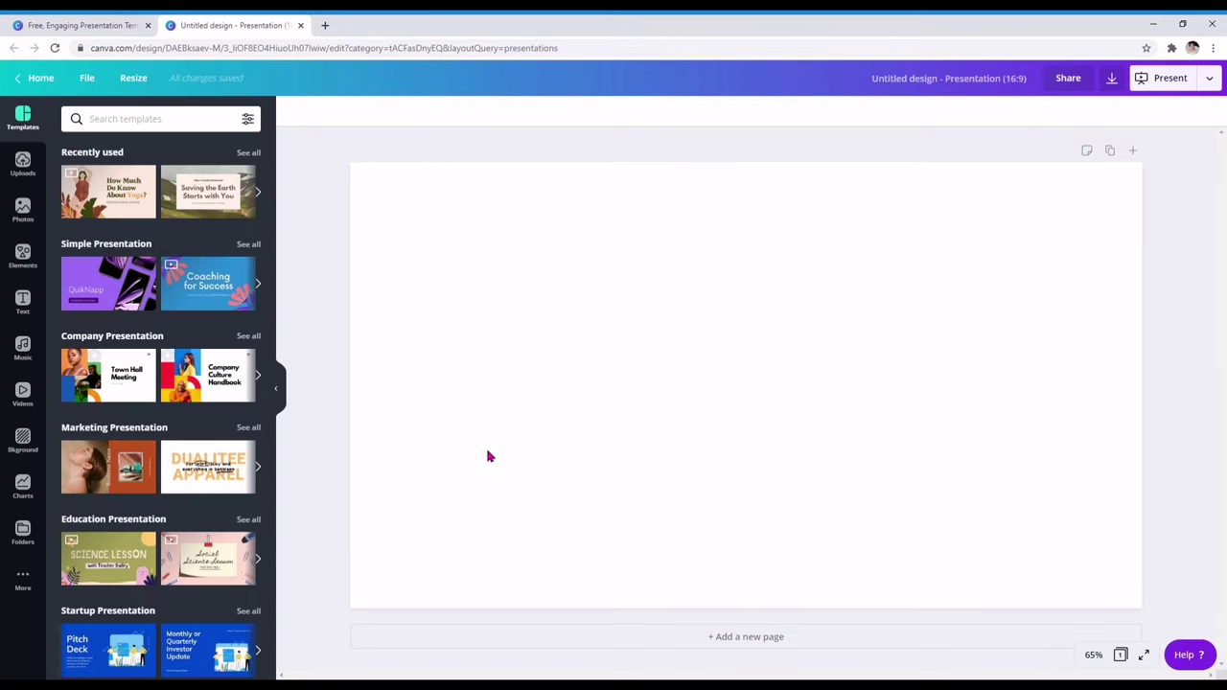
# - Rename the blank presentation to 'Short Animated Presentation'
pyautogui.click(488, 456)
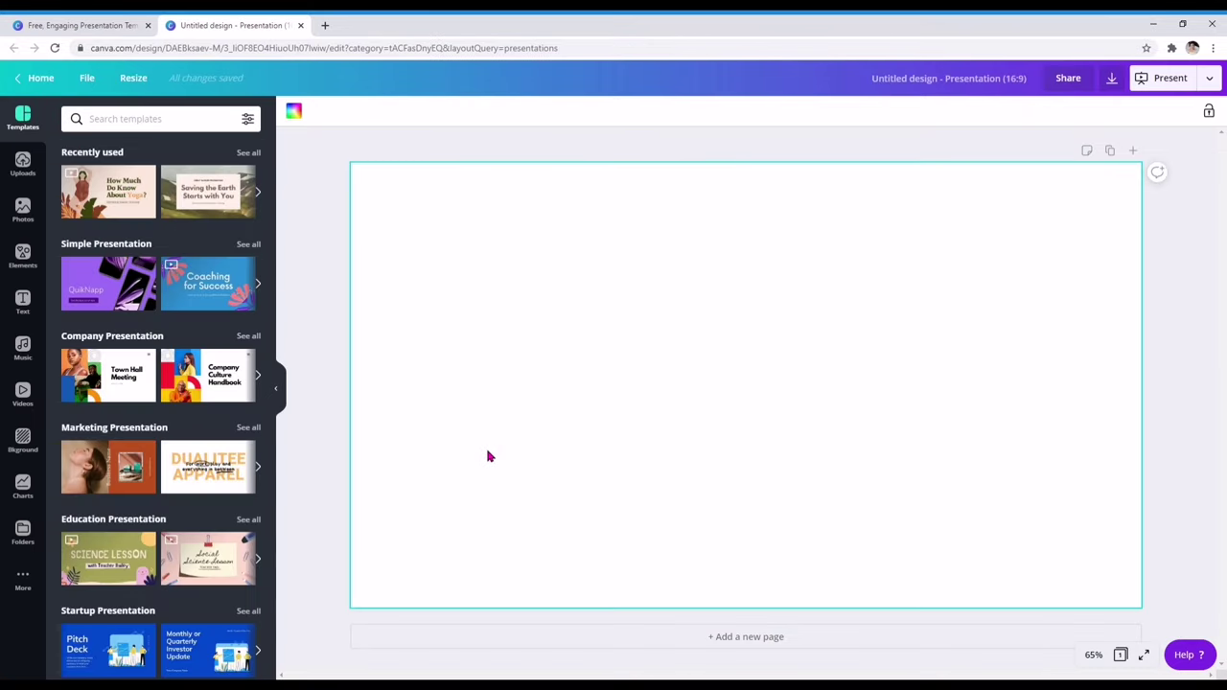
pyautogui.click(970, 80)
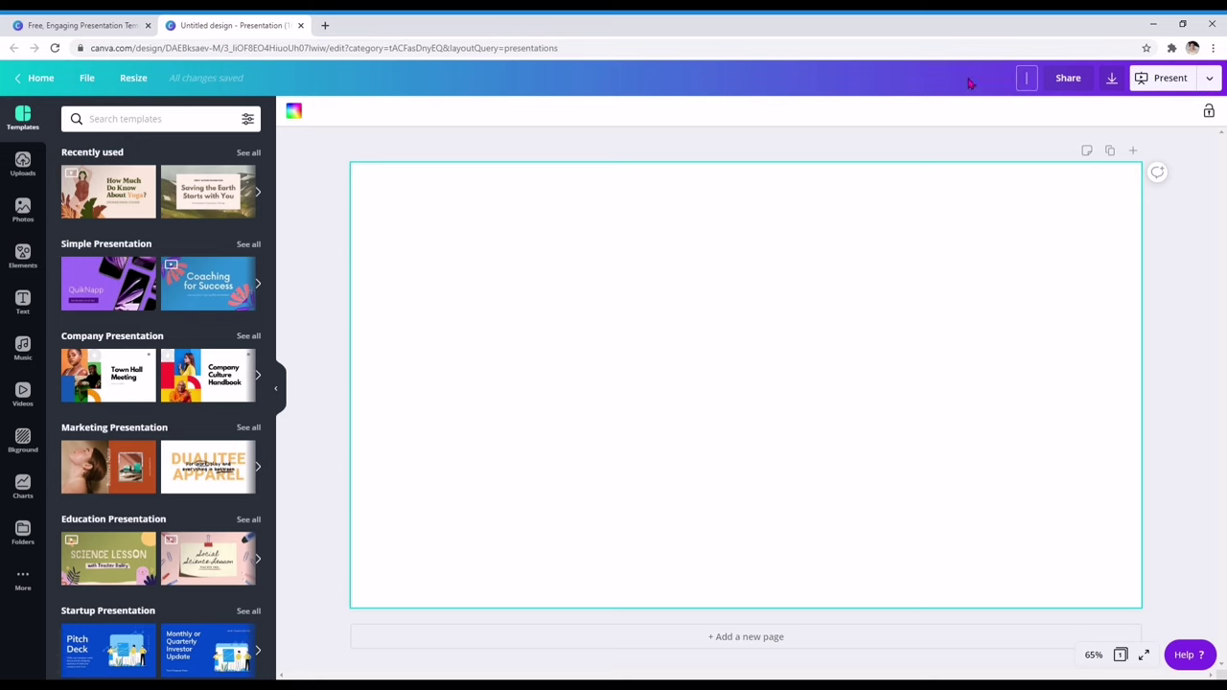
pyautogui.write('Short Animated Presentation')
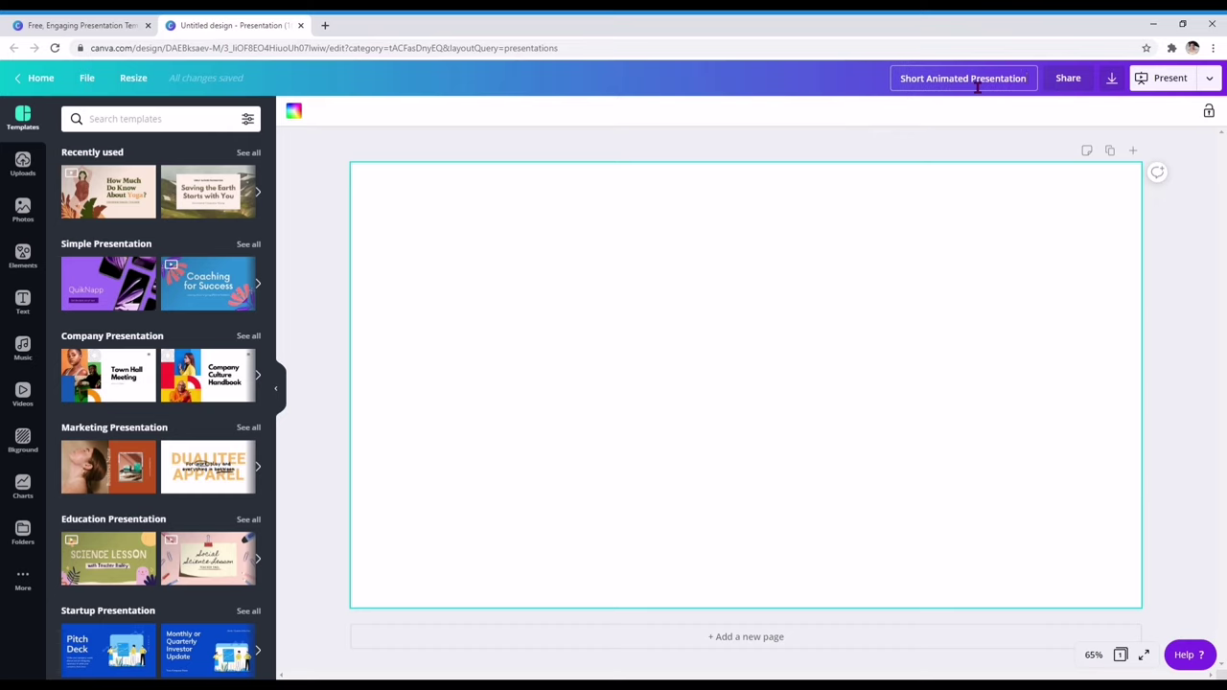
pyautogui.press('Return')
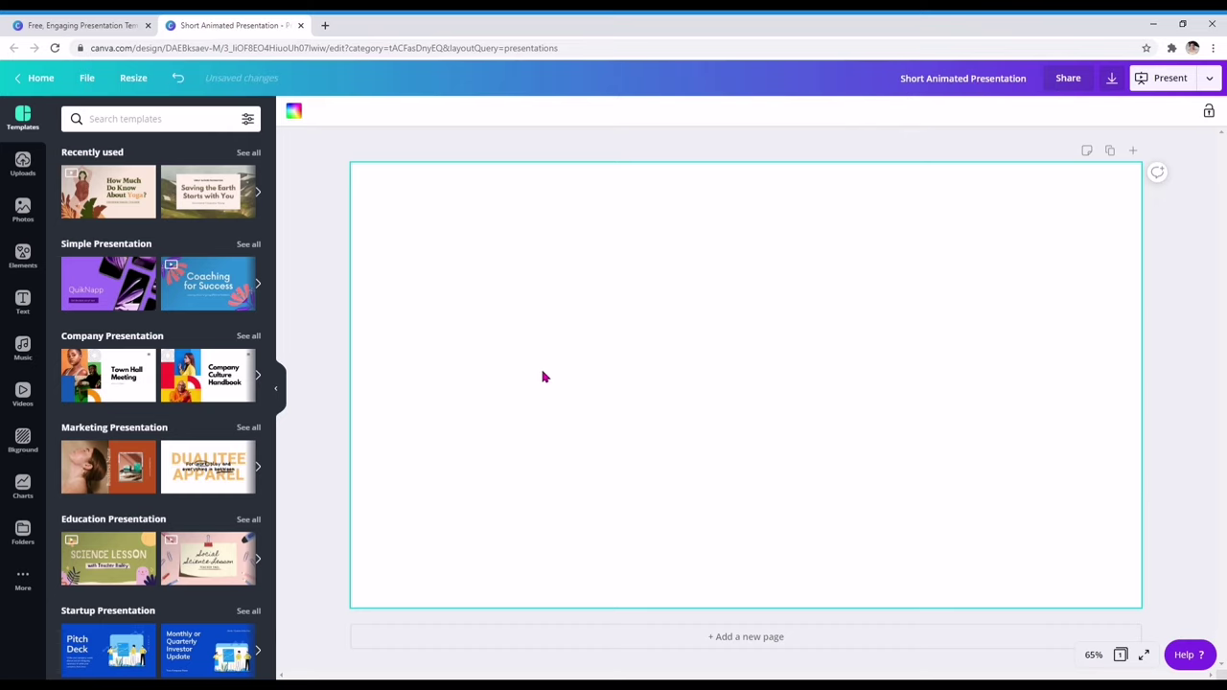
# - Give the slide the yellow star-pattern background with transparency at 100
pyautogui.click(23, 441)
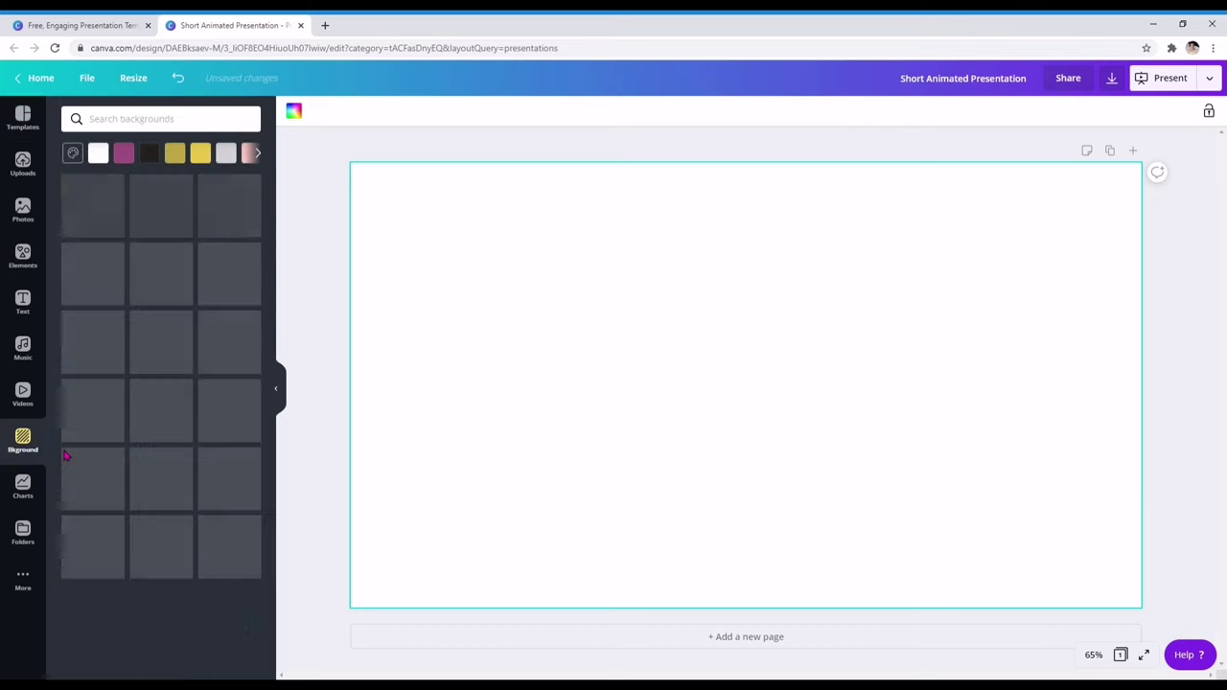
pyautogui.scroll(-9, 135, 413)
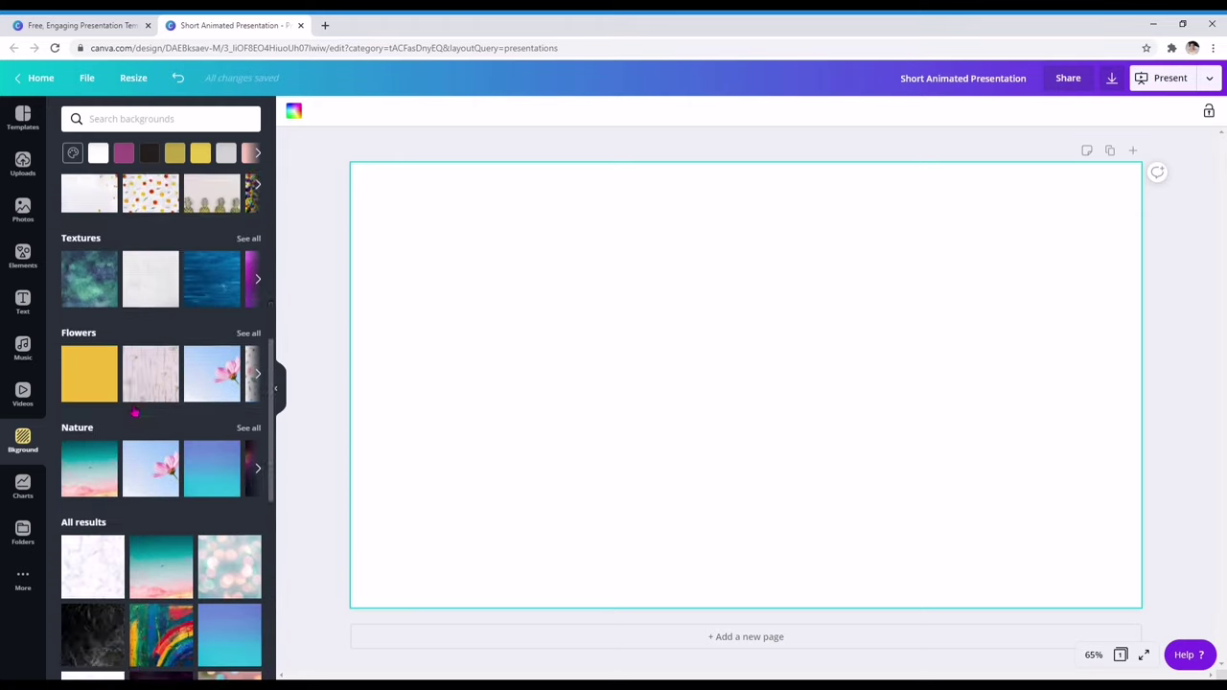
pyautogui.scroll(2, 139, 407)
pyautogui.scroll(1, 139, 407)
pyautogui.scroll(-10, 139, 408)
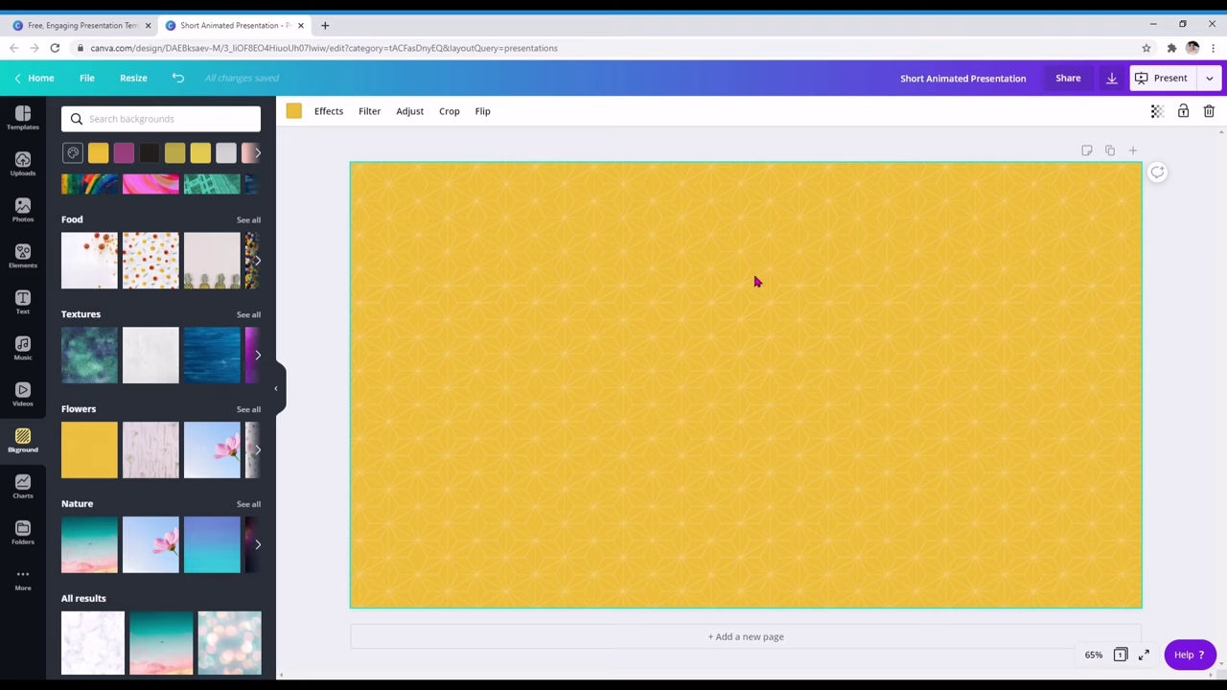
pyautogui.click(1157, 112)
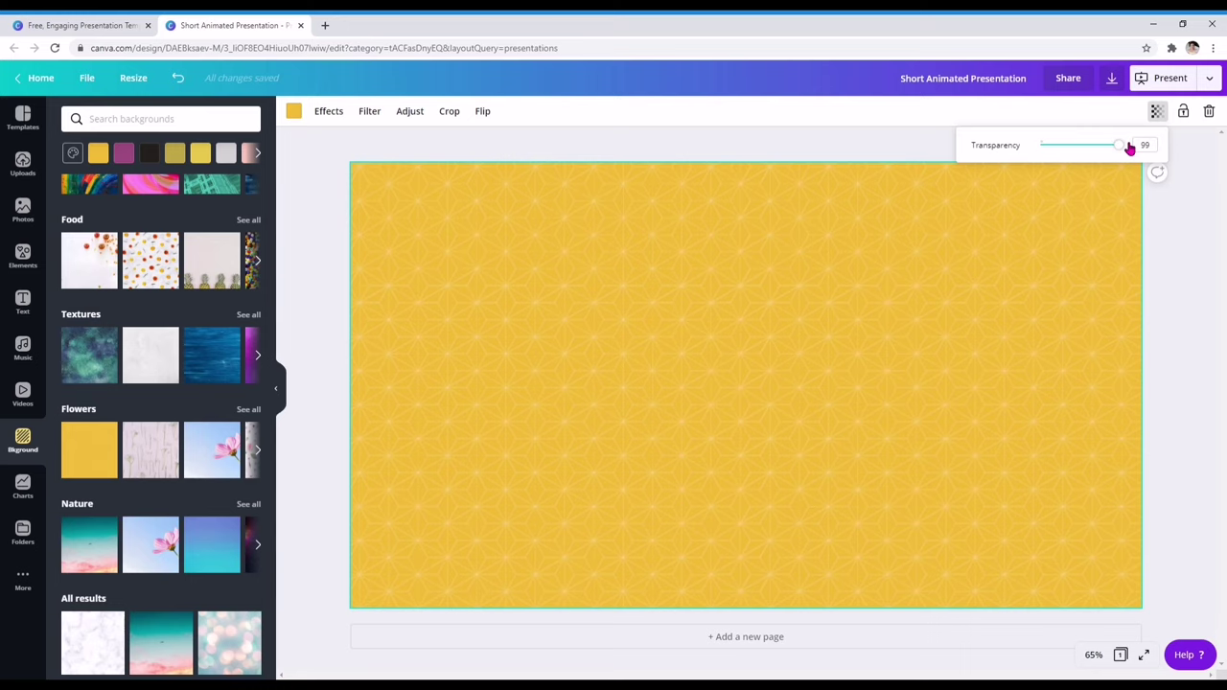
pyautogui.click(1129, 147)
pyautogui.moveTo(1129, 148)
pyautogui.mouseDown()
pyautogui.moveTo(1068, 149)
pyautogui.moveTo(1124, 146)
pyautogui.mouseUp()
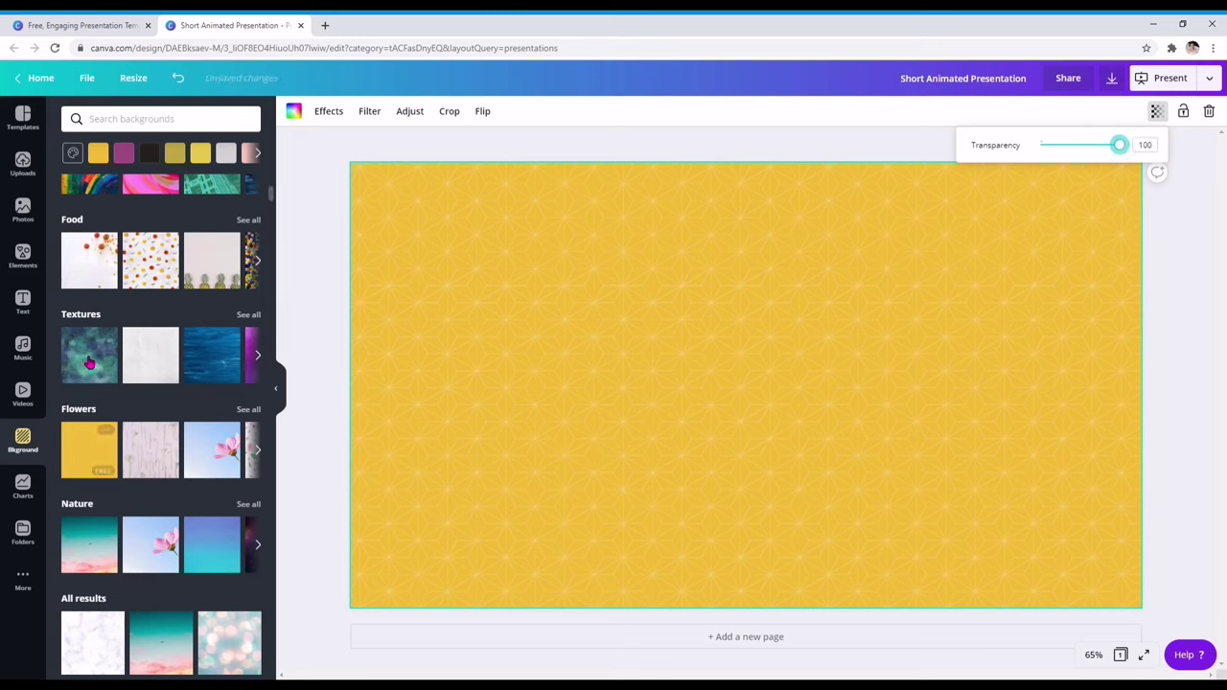
# - Search elements for 'school' and place a shrunken umbrella-woman sticker on the slide's right
pyautogui.click(25, 260)
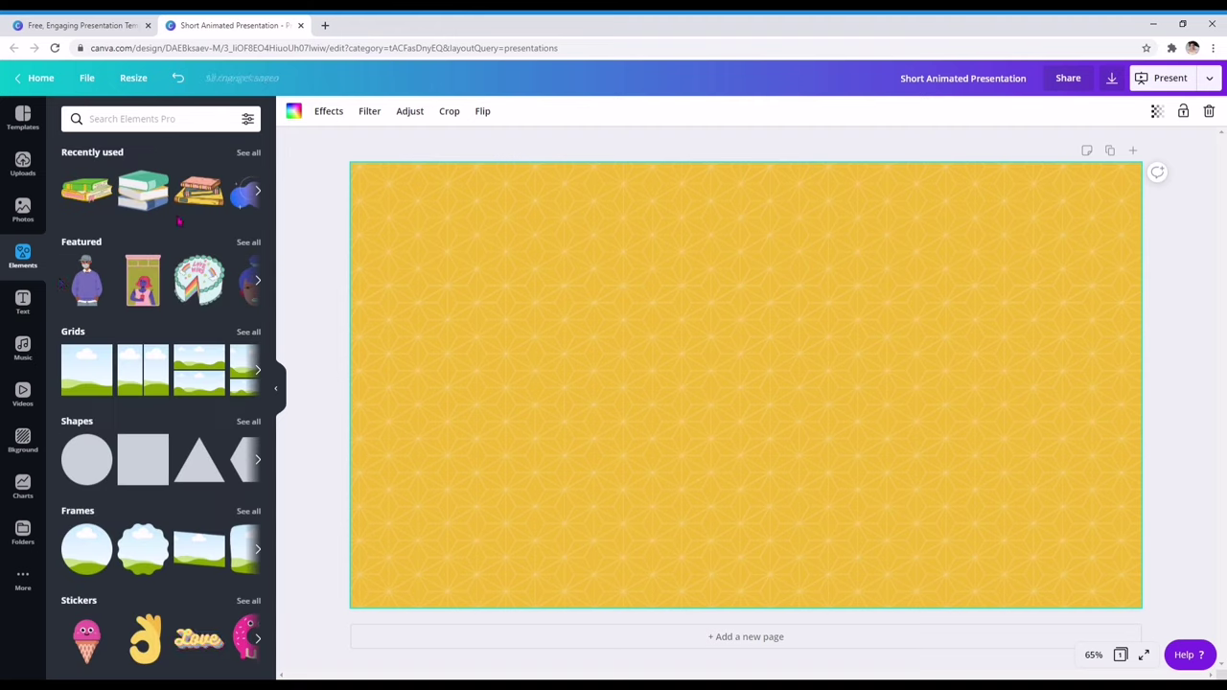
pyautogui.click(210, 126)
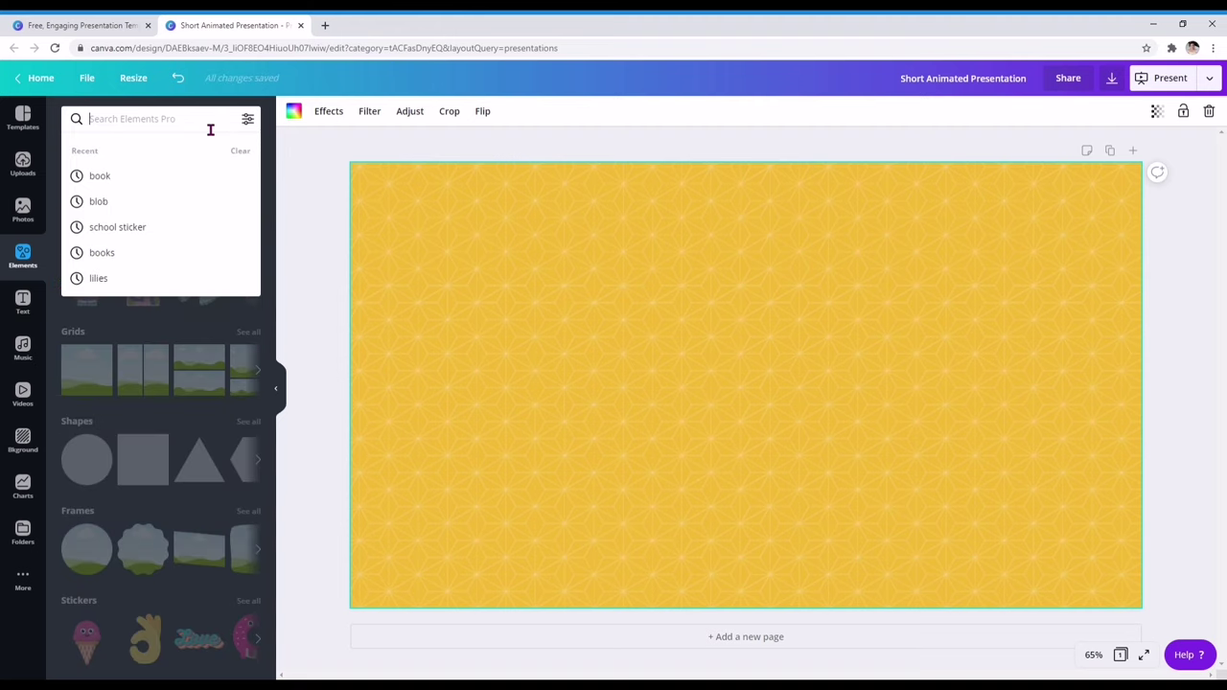
pyautogui.write('sc')
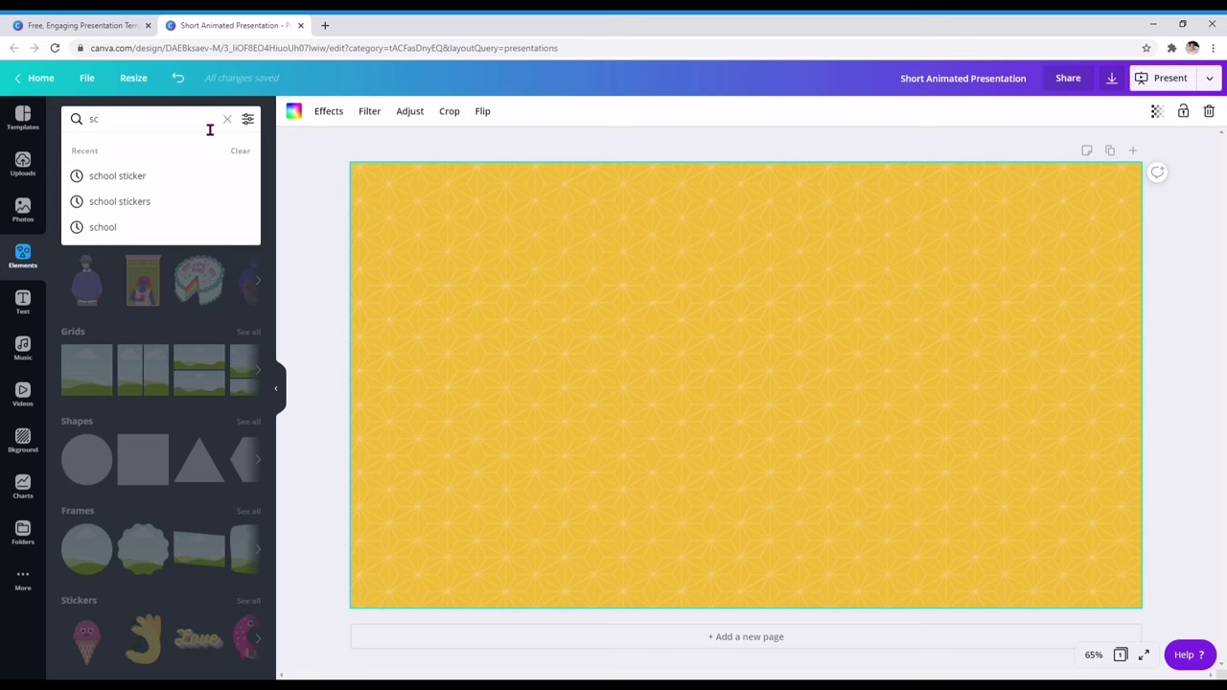
pyautogui.write('hool sticker')
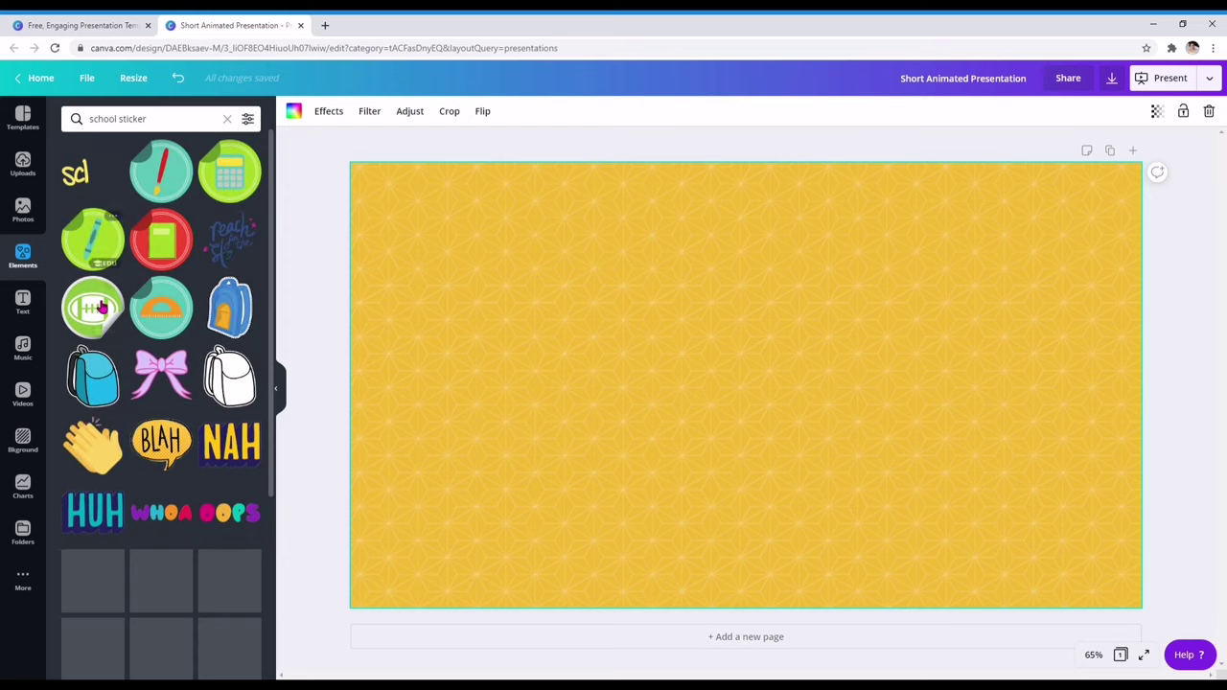
pyautogui.scroll(-15, 102, 305)
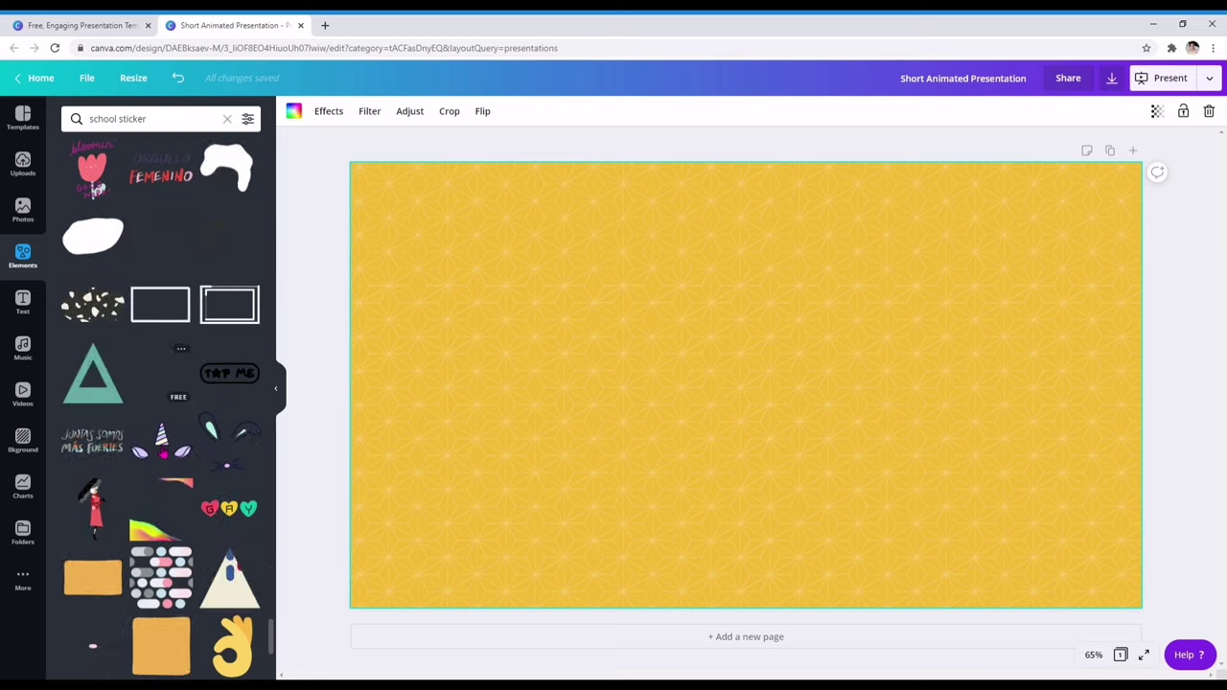
pyautogui.click(93, 508)
pyautogui.moveTo(830, 207); pyautogui.dragTo(739, 397)
pyautogui.moveTo(698, 479); pyautogui.dragTo(931, 392)
# - Add the walking student sticker, shrink it and place it beside the umbrella woman
pyautogui.scroll(3, 161, 383)
pyautogui.scroll(3, 161, 383)
pyautogui.scroll(6, 195, 492)
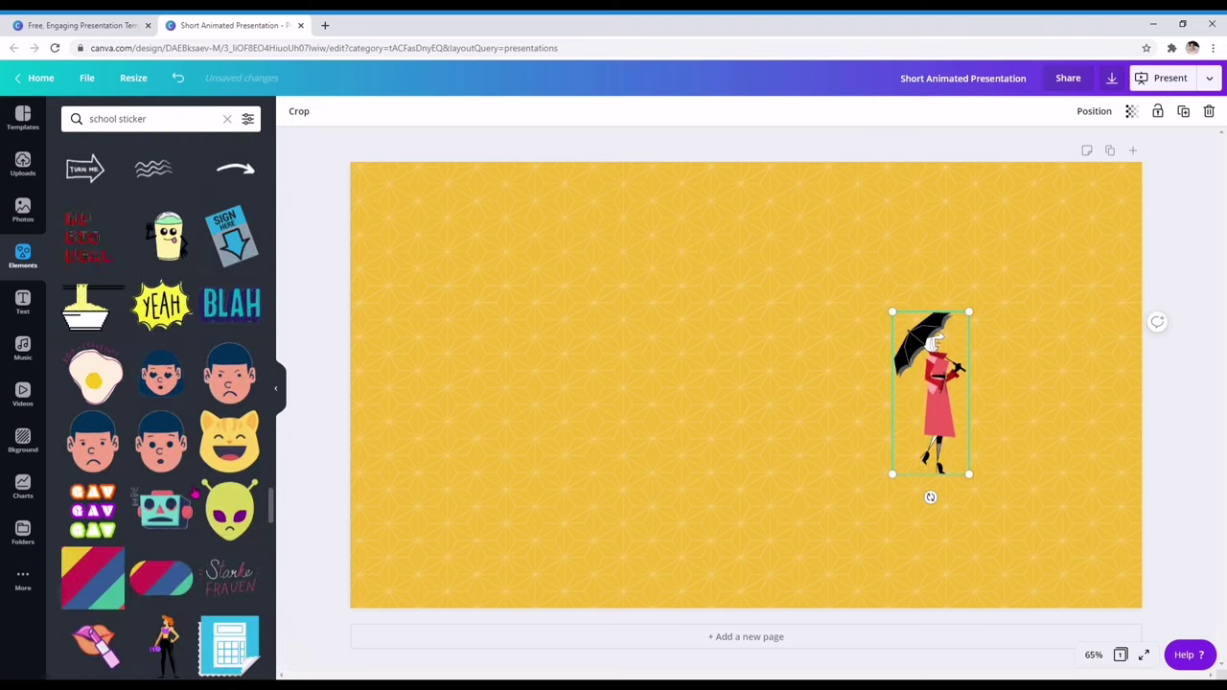
pyautogui.scroll(3, 195, 492)
pyautogui.scroll(-2, 195, 492)
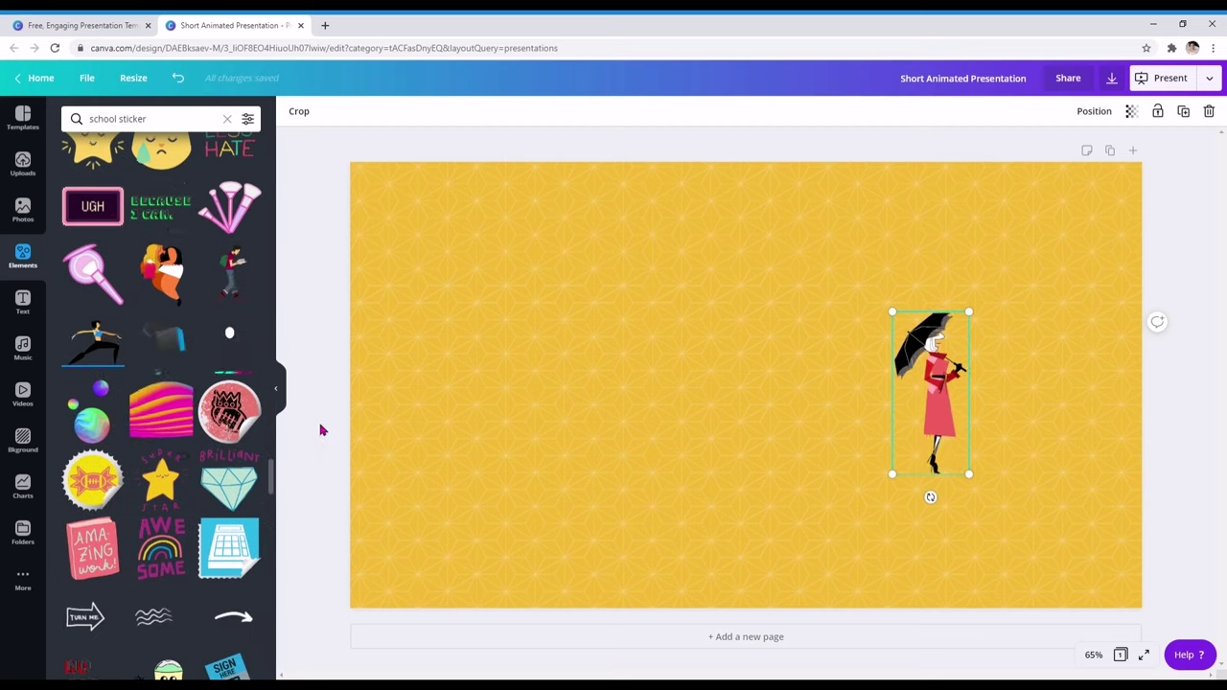
pyautogui.click(232, 273)
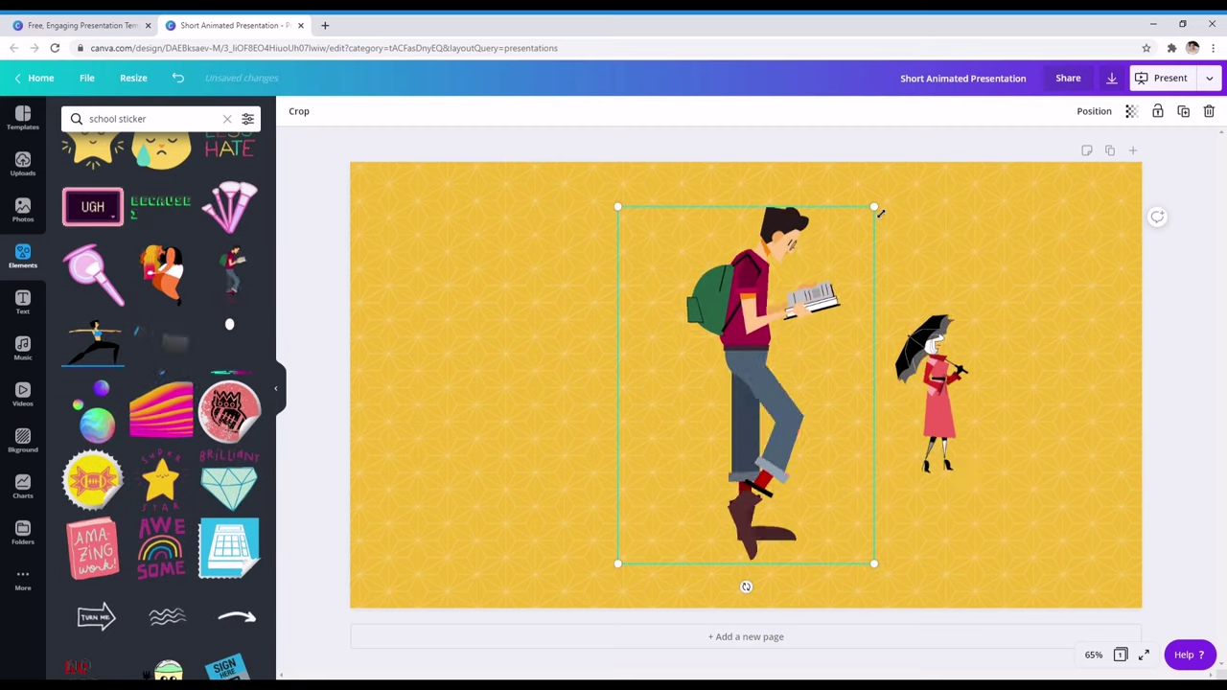
pyautogui.moveTo(874, 206); pyautogui.dragTo(754, 378)
pyautogui.moveTo(685, 473); pyautogui.dragTo(1049, 375)
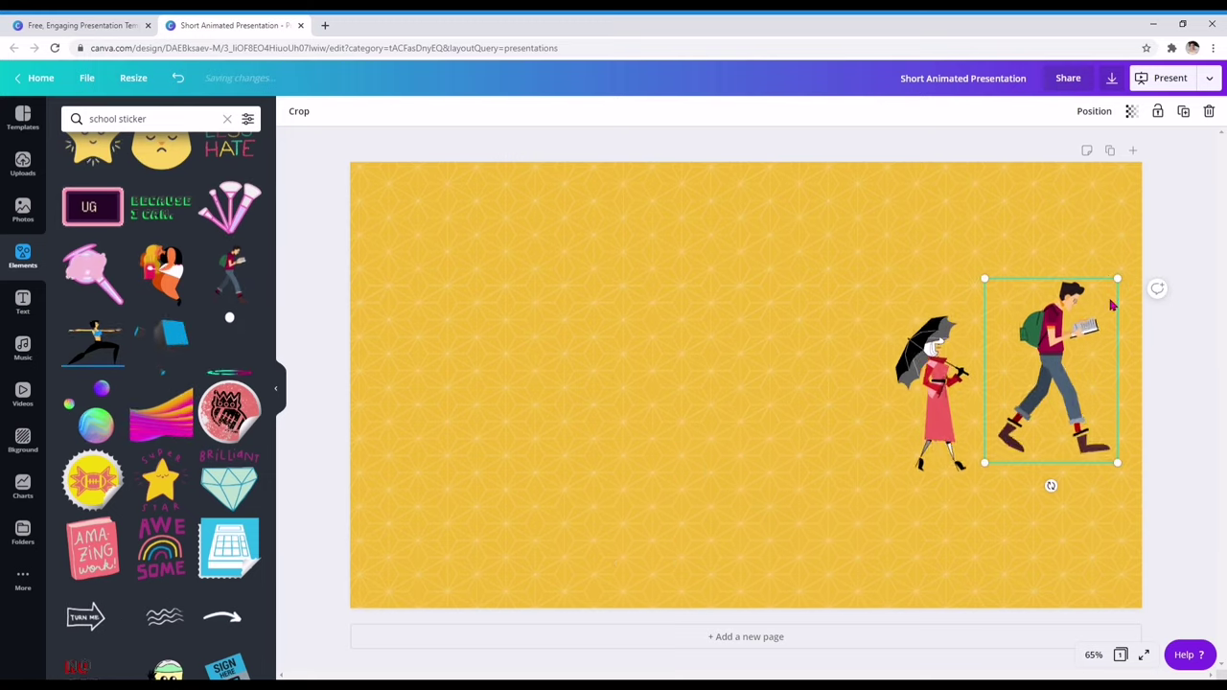
pyautogui.click(911, 300)
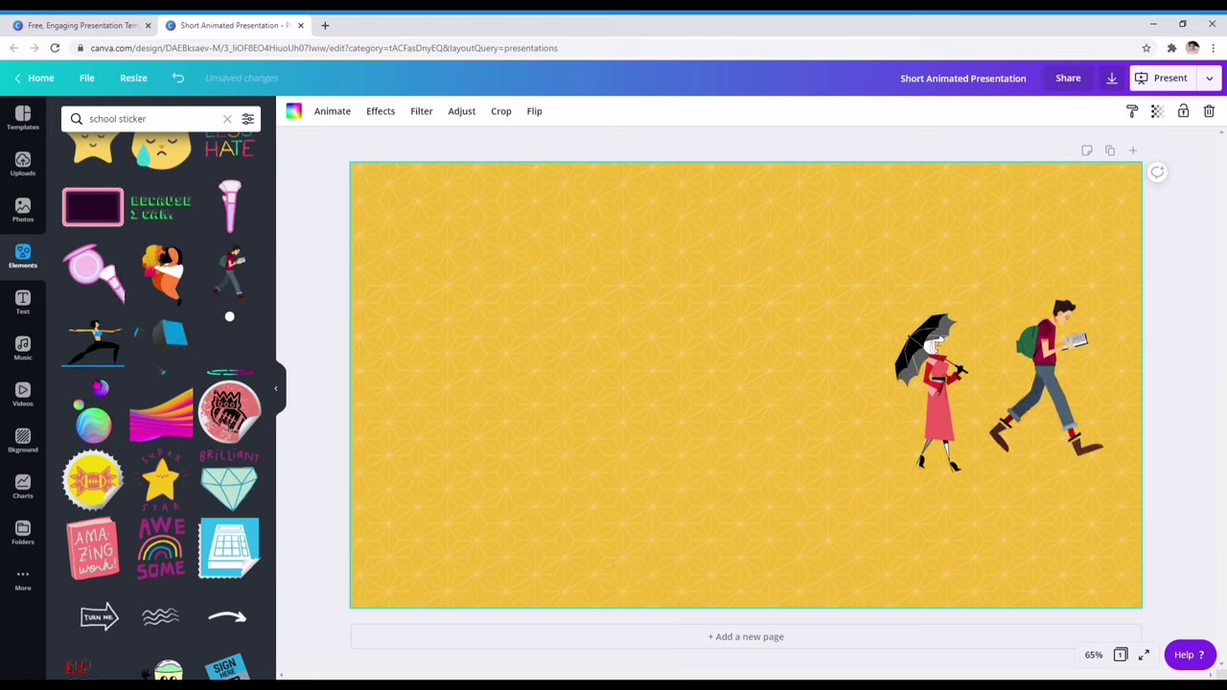
# - Search 'blob' and stretch the purple wave blob across the slide bottom as hills
pyautogui.scroll(3, 163, 240)
pyautogui.doubleClick(162, 129)
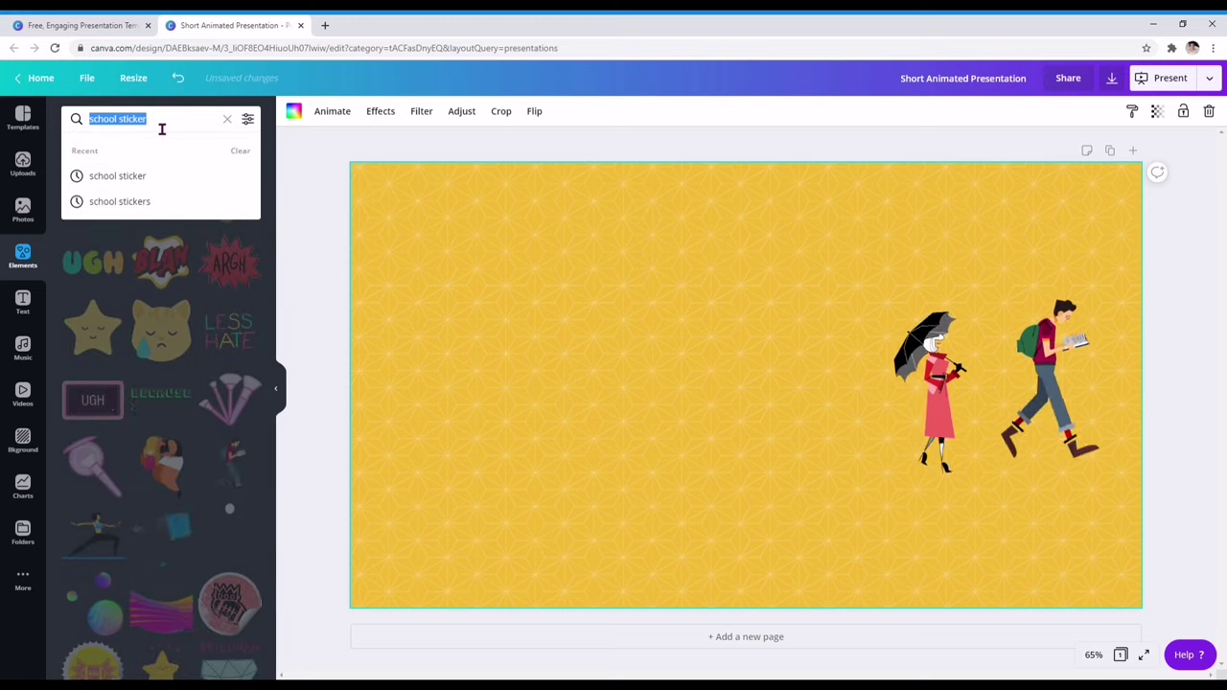
pyautogui.write('blob')
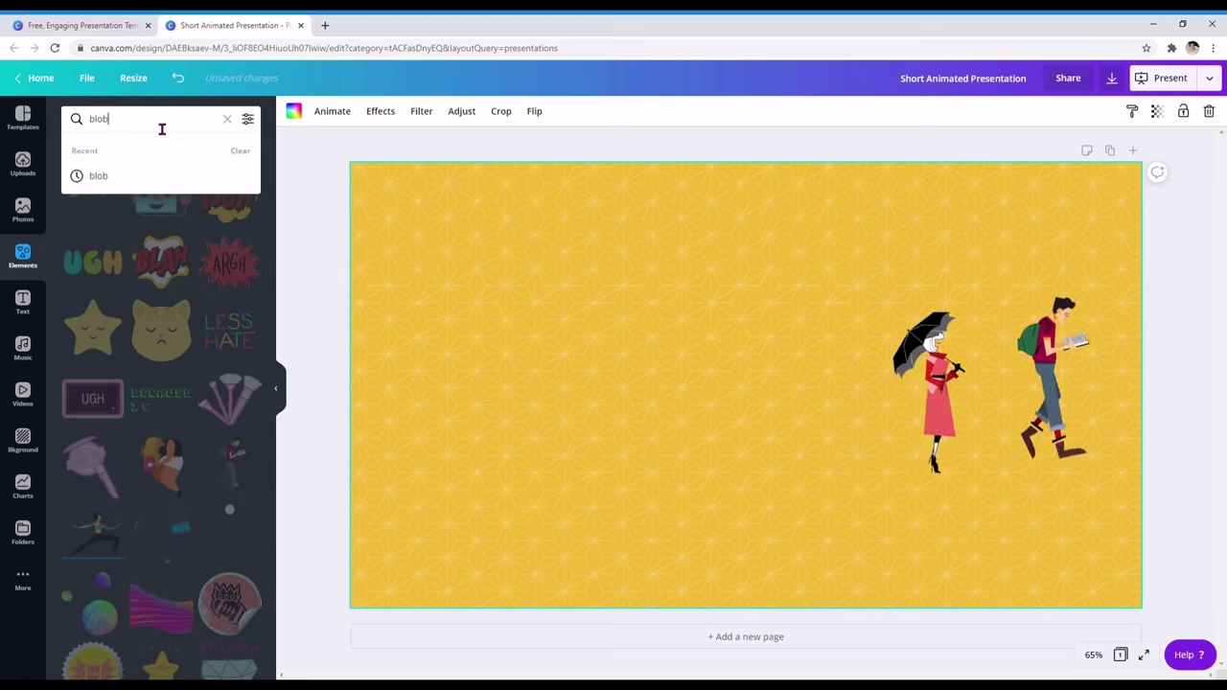
pyautogui.press('Return')
pyautogui.scroll(-5, 186, 405)
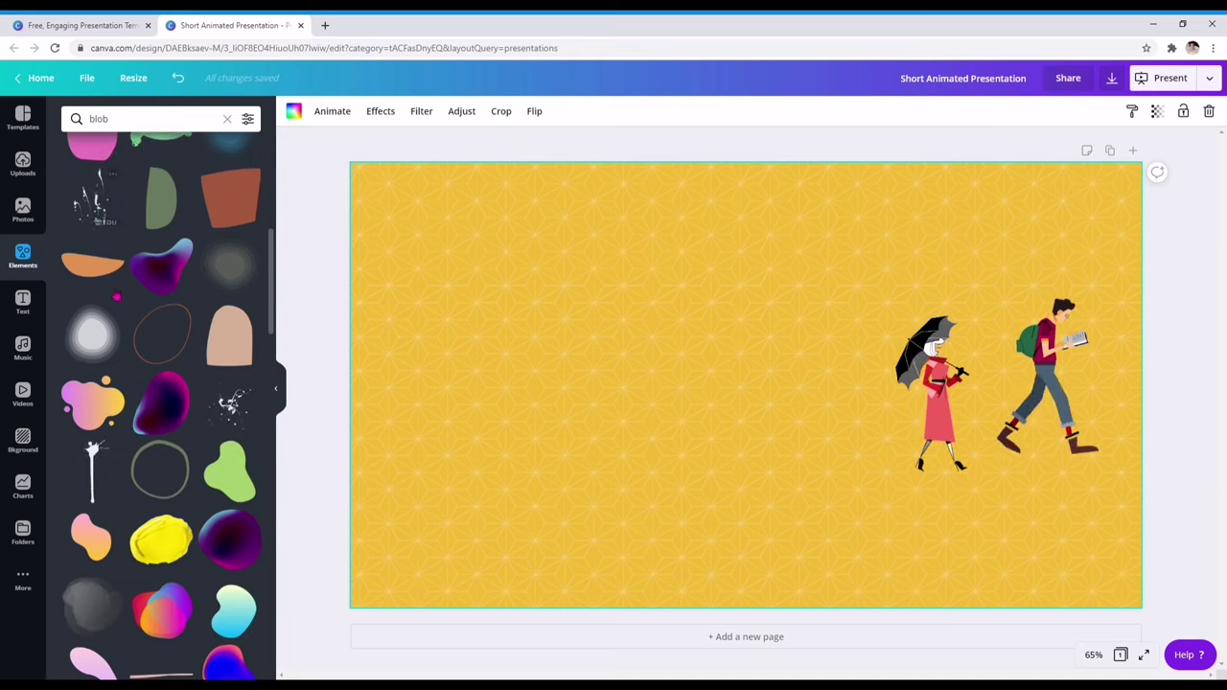
pyautogui.scroll(5, 126, 374)
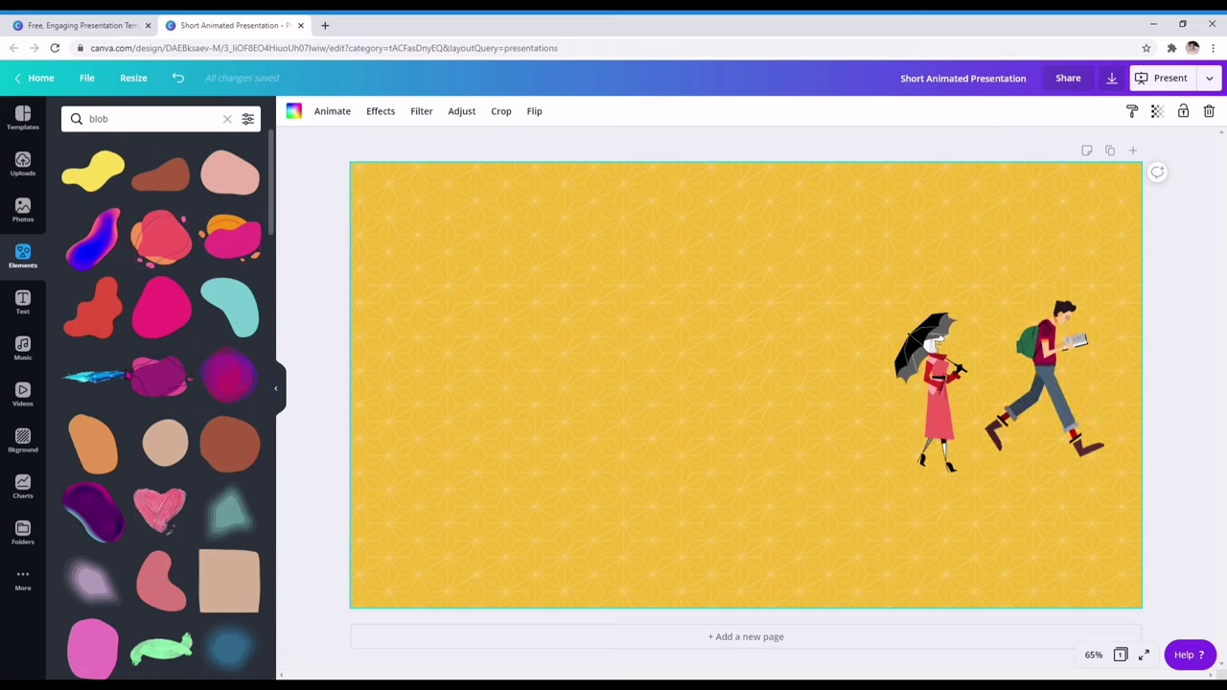
pyautogui.scroll(-6, 126, 375)
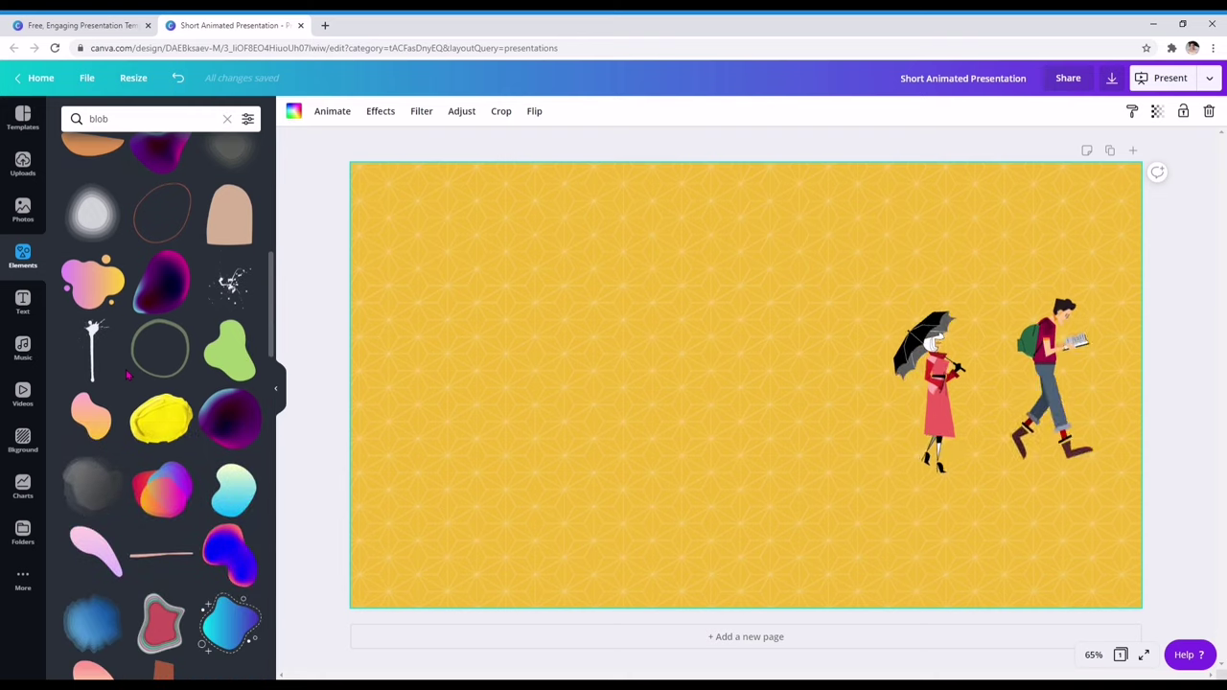
pyautogui.scroll(-10, 126, 375)
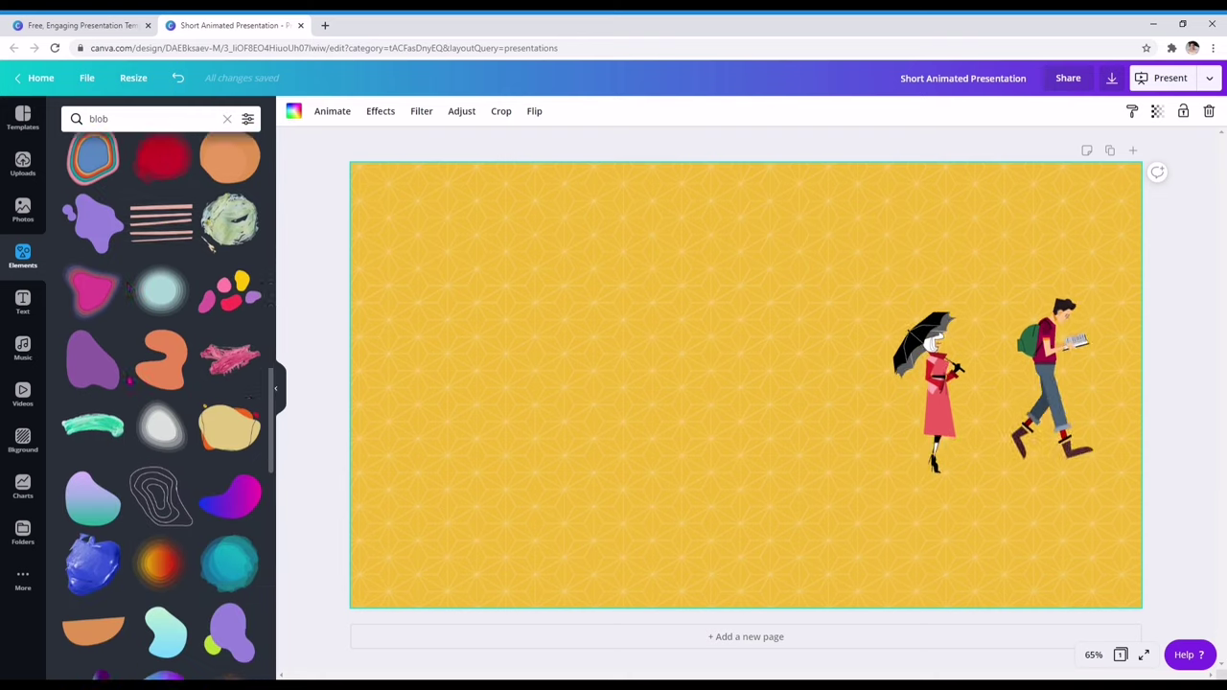
pyautogui.moveTo(130, 382); pyautogui.dragTo(795, 537)
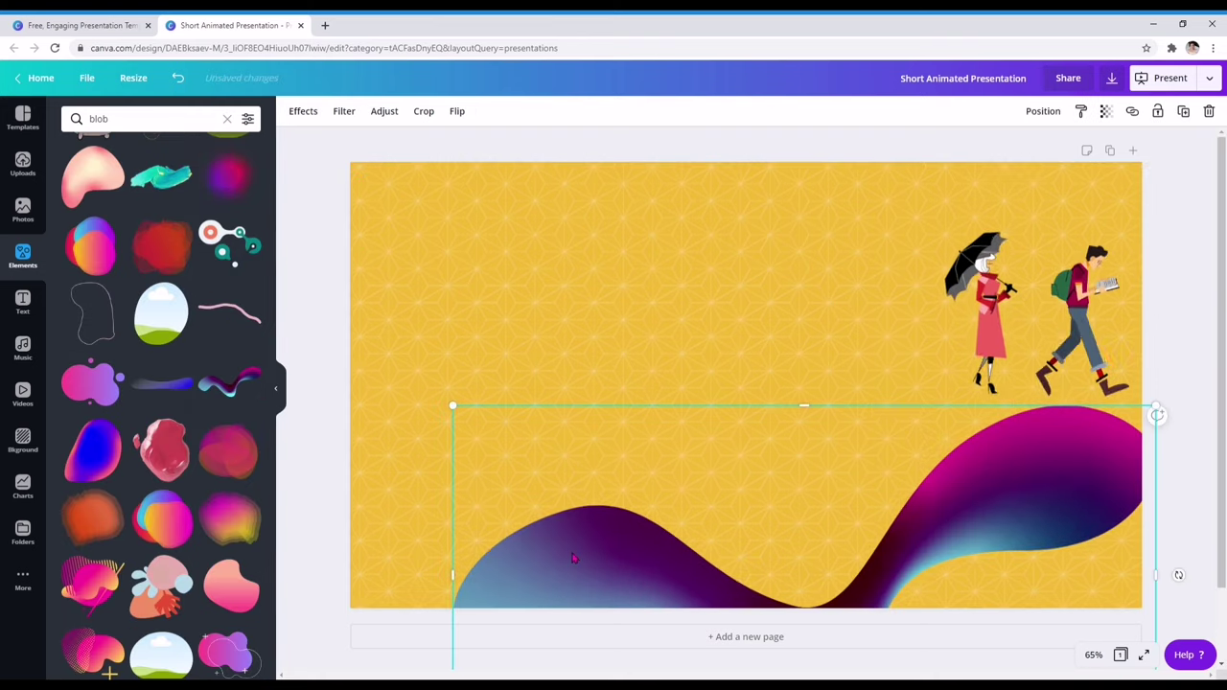
pyautogui.moveTo(575, 558); pyautogui.dragTo(572, 546)
pyautogui.moveTo(448, 393); pyautogui.dragTo(350, 347)
pyautogui.moveTo(1010, 438); pyautogui.dragTo(1002, 485)
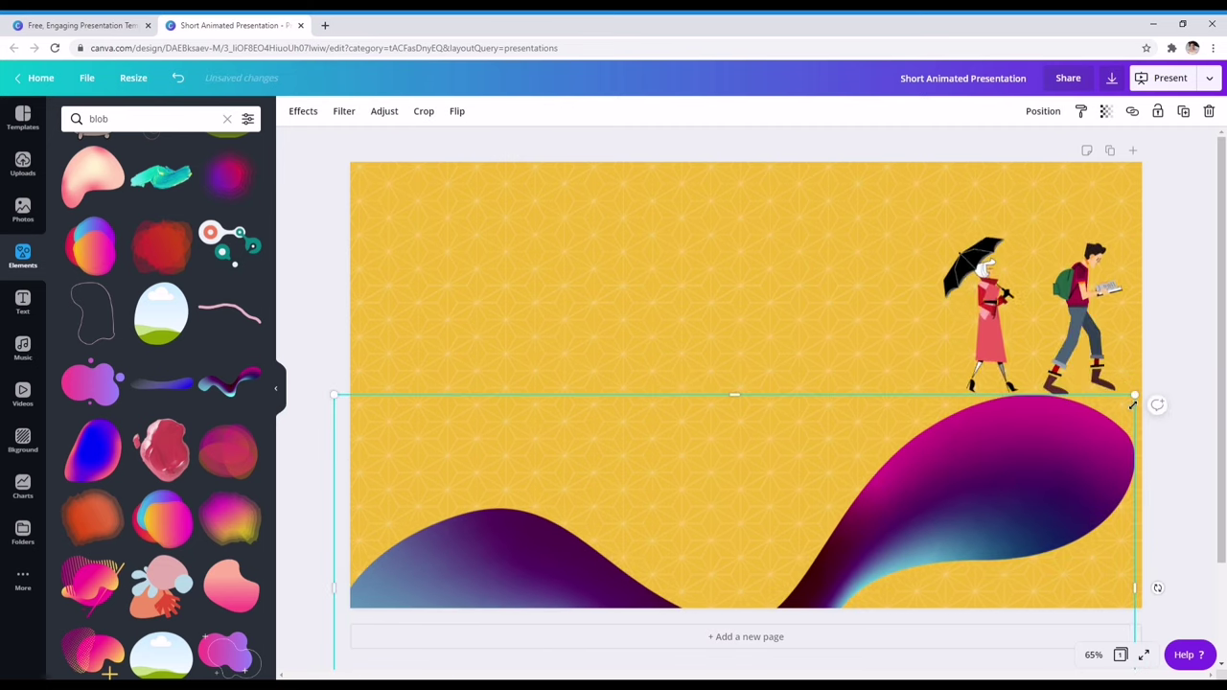
pyautogui.moveTo(1142, 402); pyautogui.dragTo(1180, 384)
# - Shift the umbrella woman right onto the hill's crest
pyautogui.click(1104, 350)
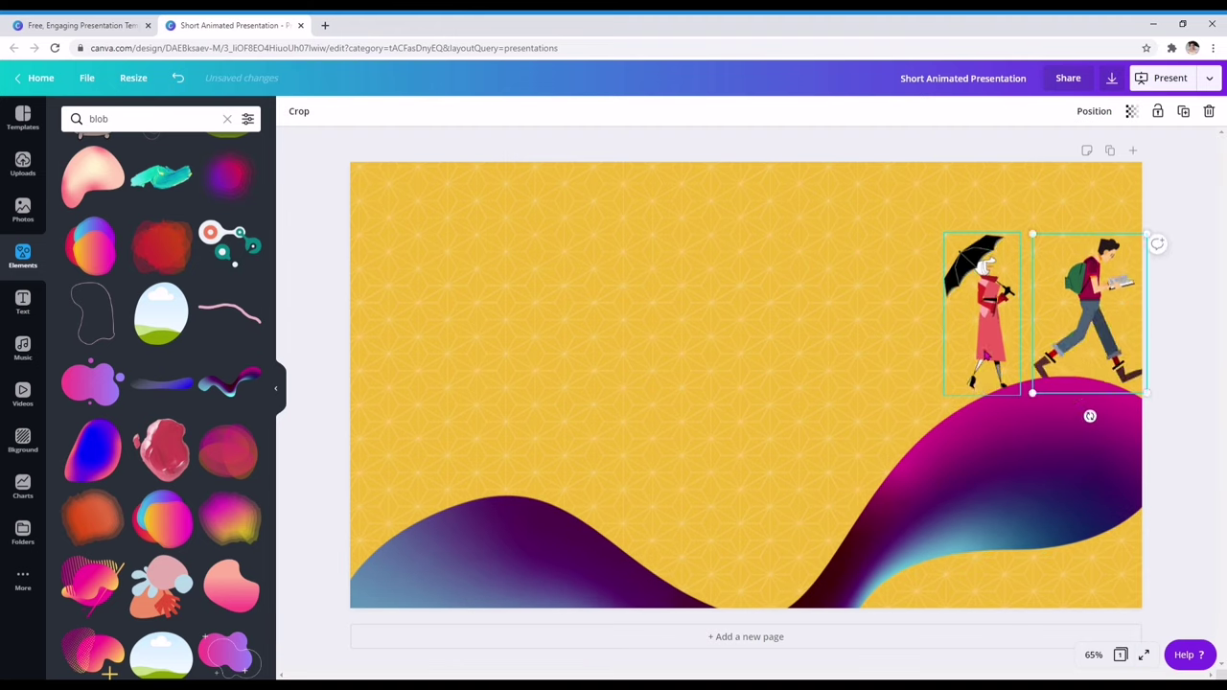
pyautogui.moveTo(991, 356); pyautogui.dragTo(1014, 356)
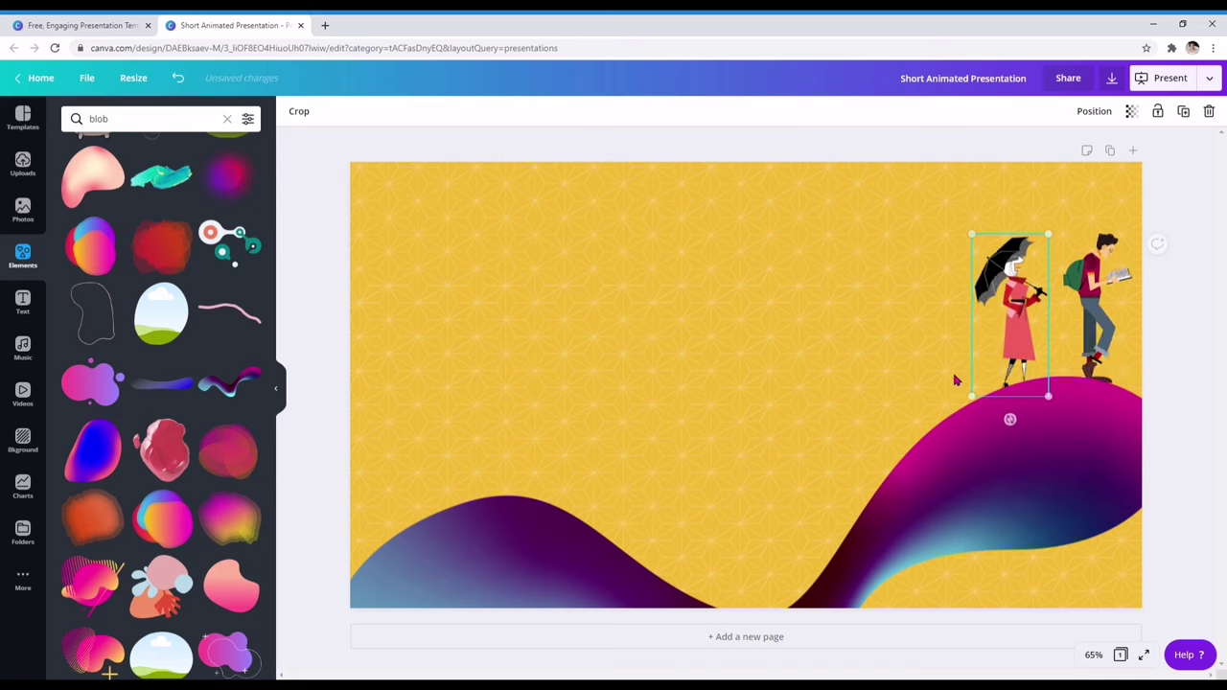
pyautogui.click(664, 337)
# - Add the pink cloud blob and size it into the slide's lower-right corner
pyautogui.scroll(-3, 113, 436)
pyautogui.scroll(-1, 228, 463)
pyautogui.click(228, 462)
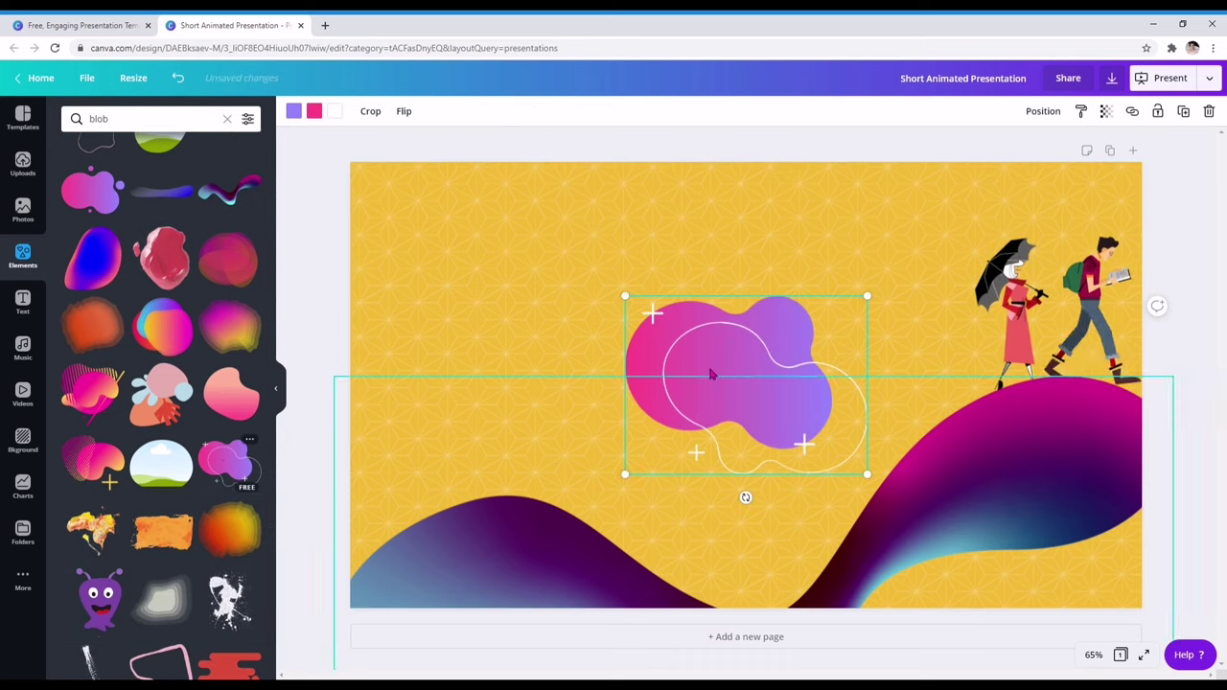
pyautogui.moveTo(734, 362); pyautogui.dragTo(1066, 548)
pyautogui.moveTo(949, 474); pyautogui.dragTo(915, 446)
pyautogui.moveTo(1068, 536); pyautogui.dragTo(1082, 519)
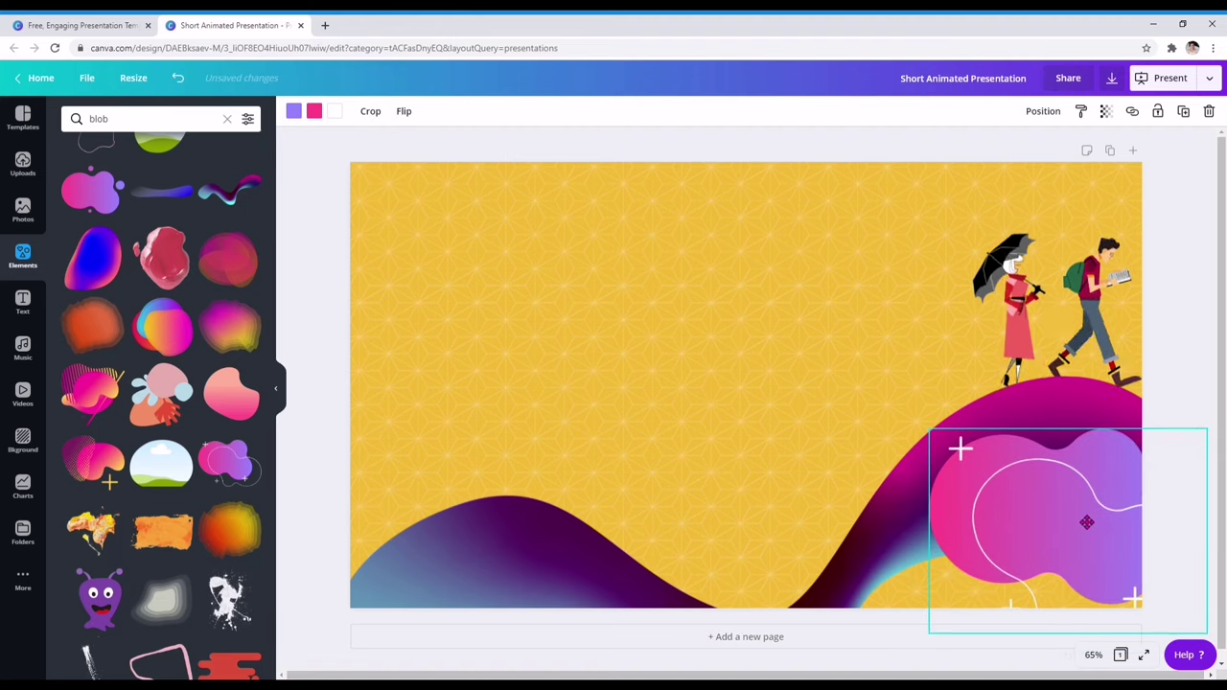
pyautogui.moveTo(1215, 434); pyautogui.dragTo(1171, 444)
pyautogui.moveTo(1077, 528); pyautogui.dragTo(1077, 553)
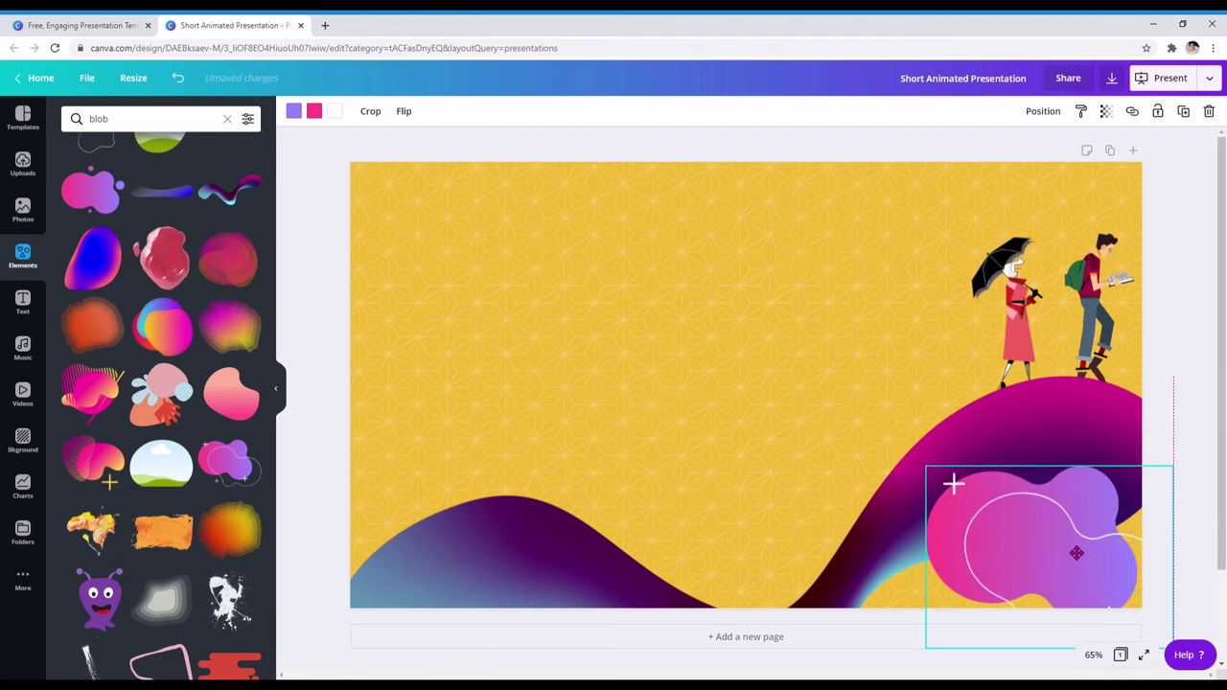
pyautogui.click(1170, 401)
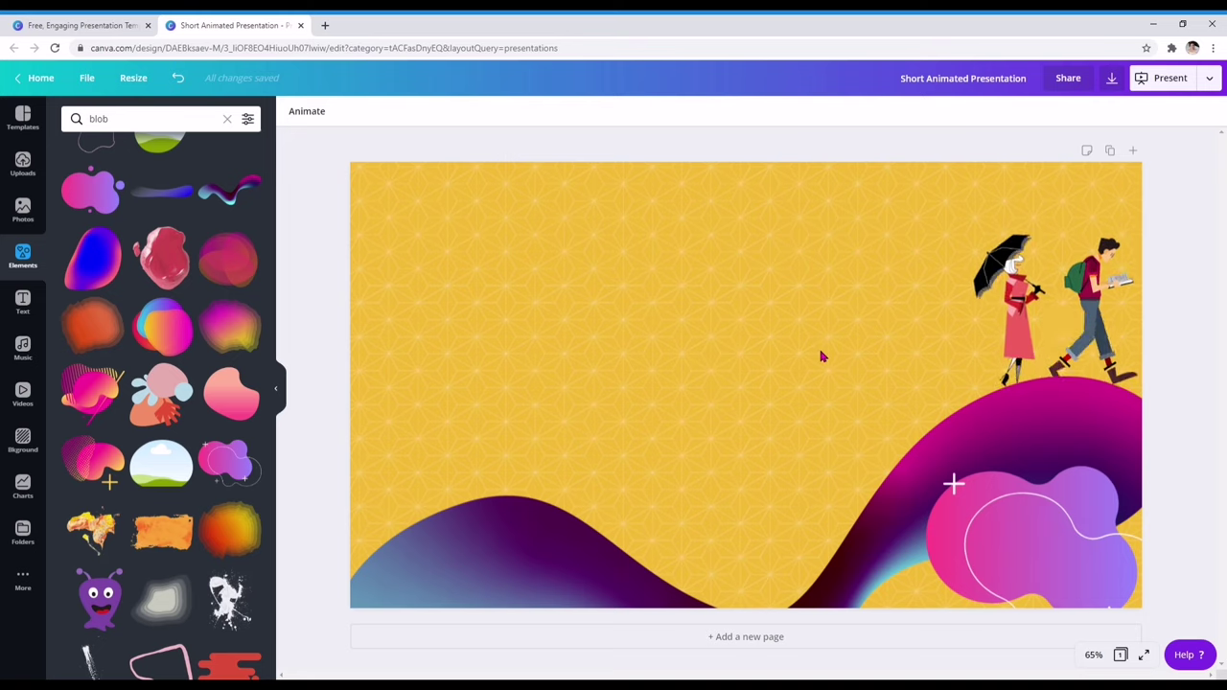
# - Search 'school st' and add the glitter star sticker, resized and tilted
pyautogui.click(9, 266)
pyautogui.click(162, 122)
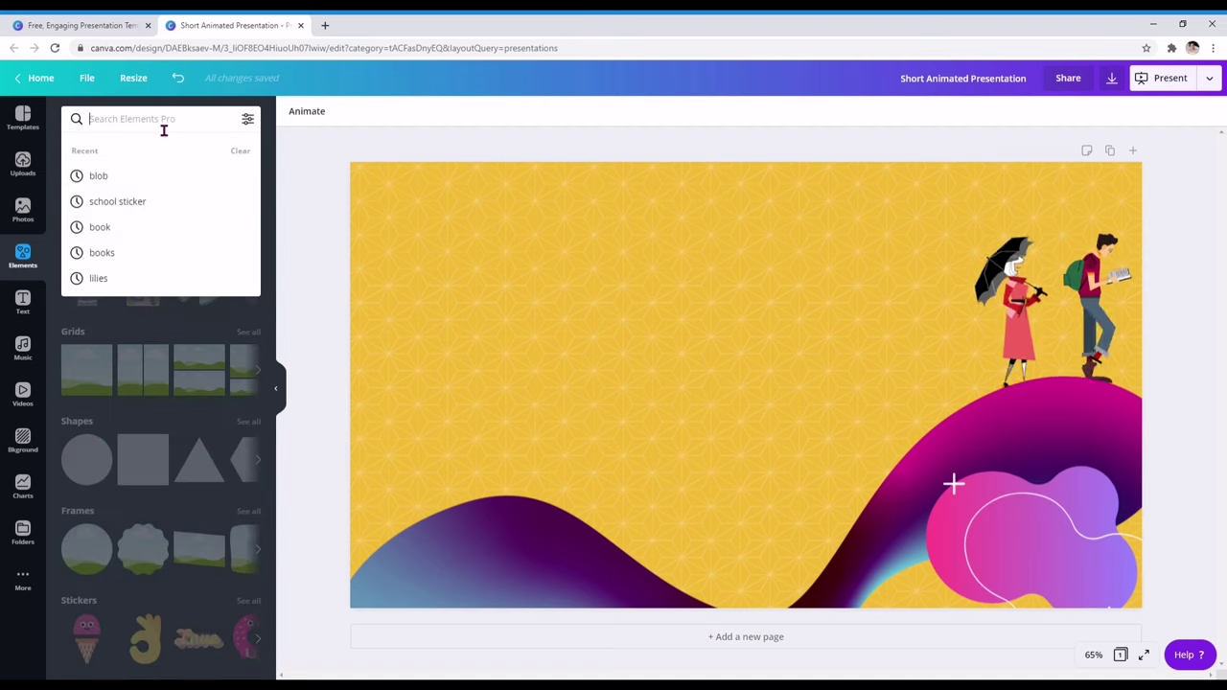
pyautogui.write('school st')
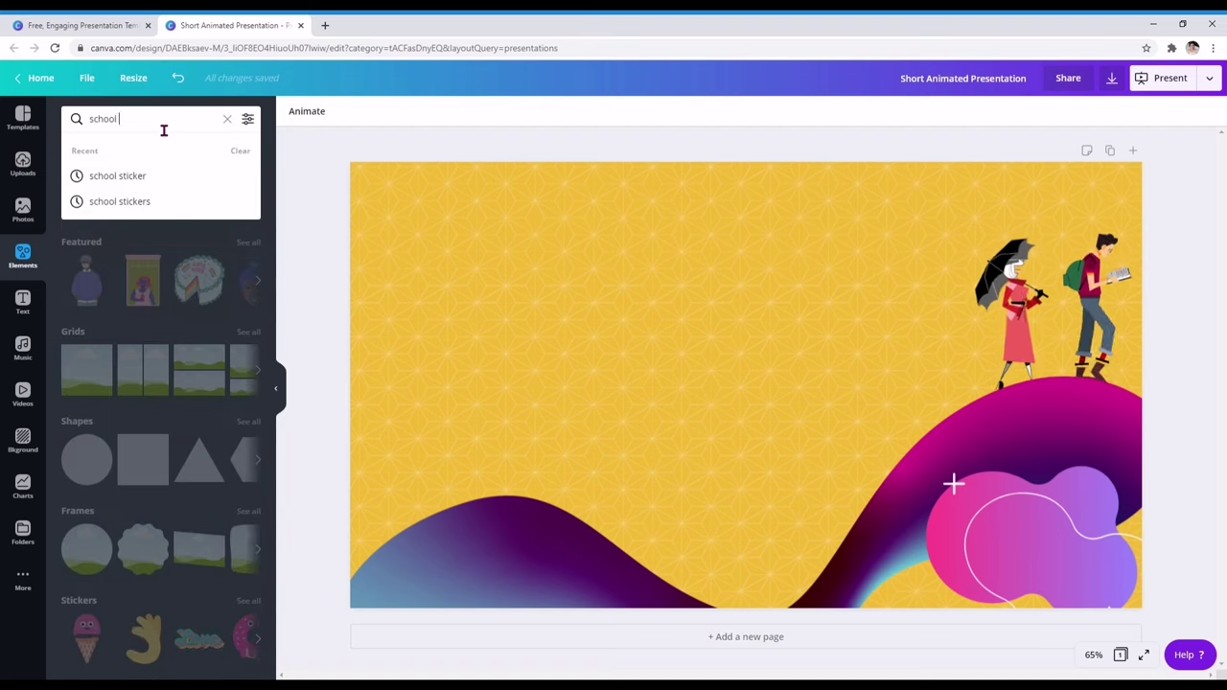
pyautogui.press('Return')
pyautogui.scroll(-7, 167, 273)
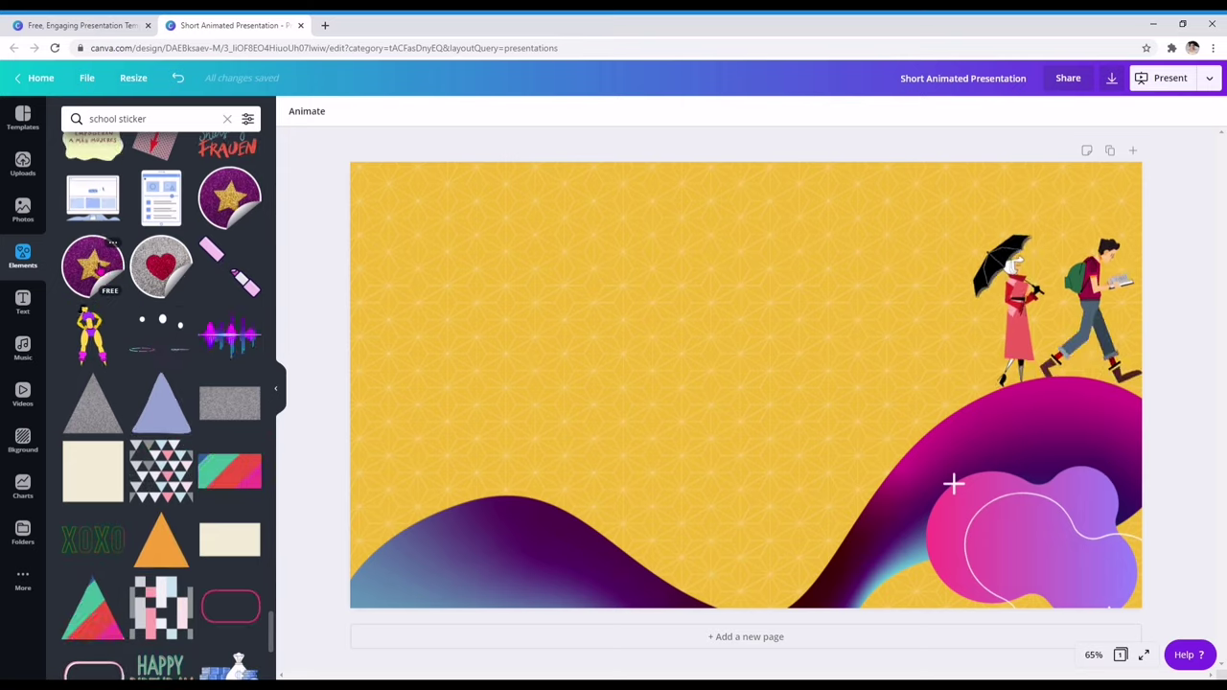
pyautogui.click(230, 199)
pyautogui.moveTo(745, 383); pyautogui.dragTo(710, 392)
pyautogui.moveTo(893, 214); pyautogui.dragTo(647, 392)
pyautogui.moveTo(605, 595); pyautogui.dragTo(903, 219)
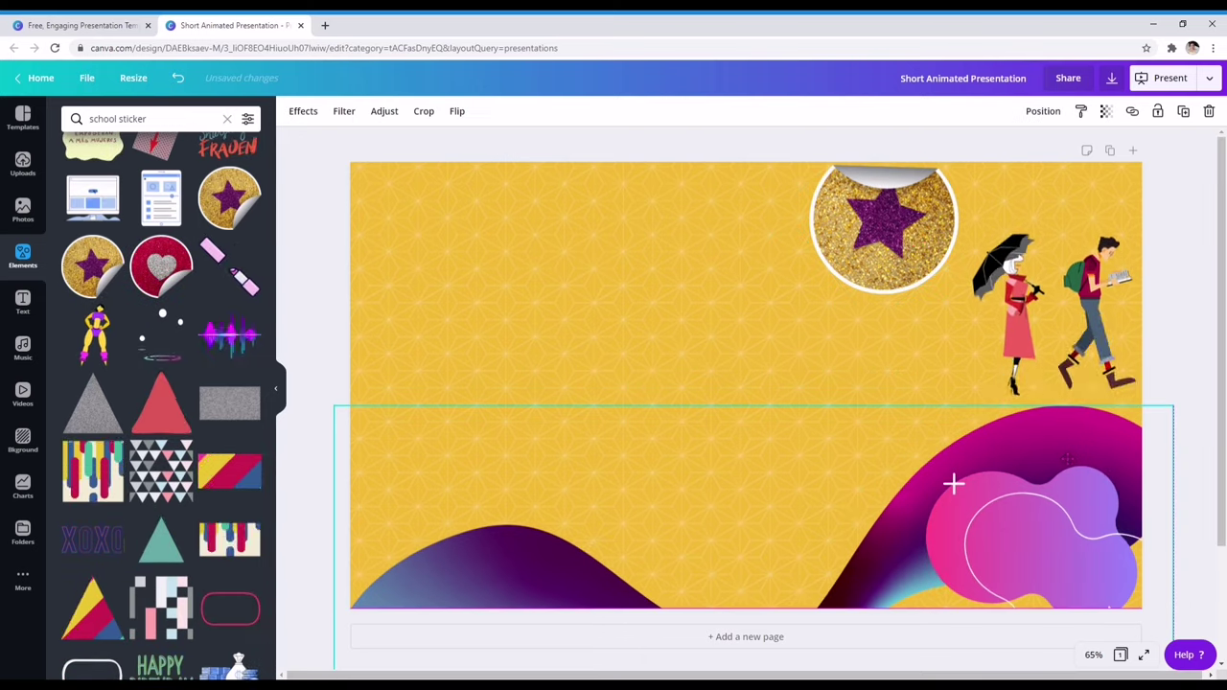
# - Reposition the star sticker at the slide's top edge above the walkers
pyautogui.click(1074, 458)
pyautogui.click(1061, 518)
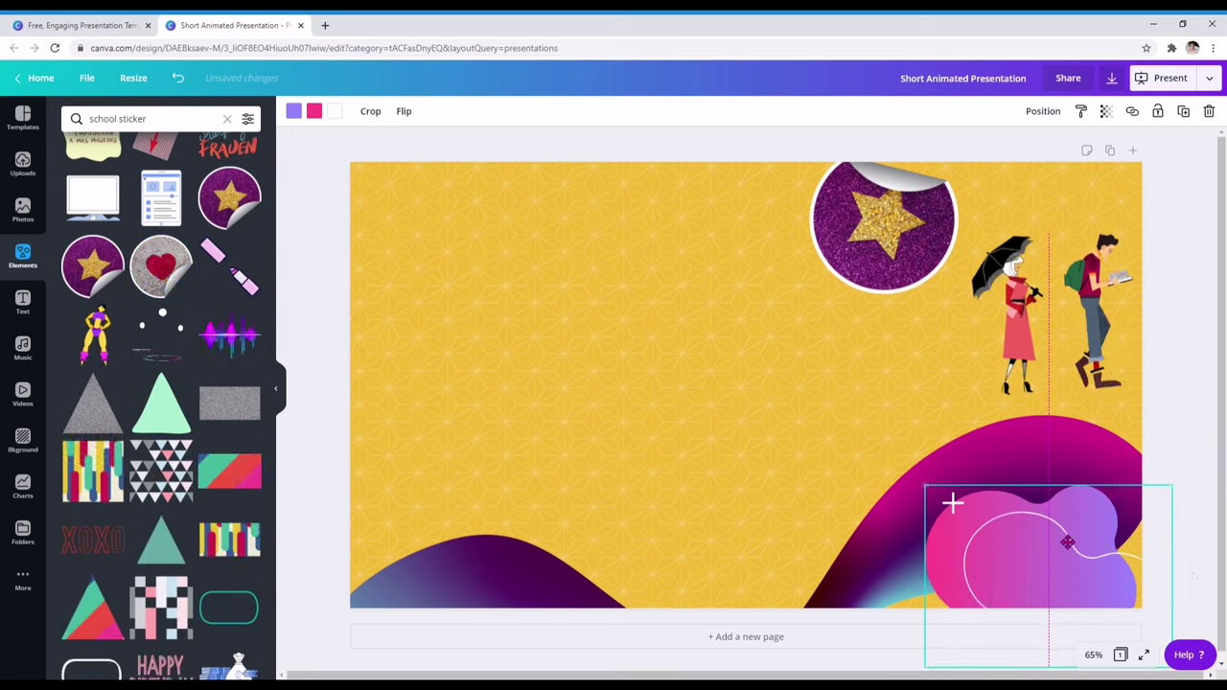
pyautogui.click(1029, 365)
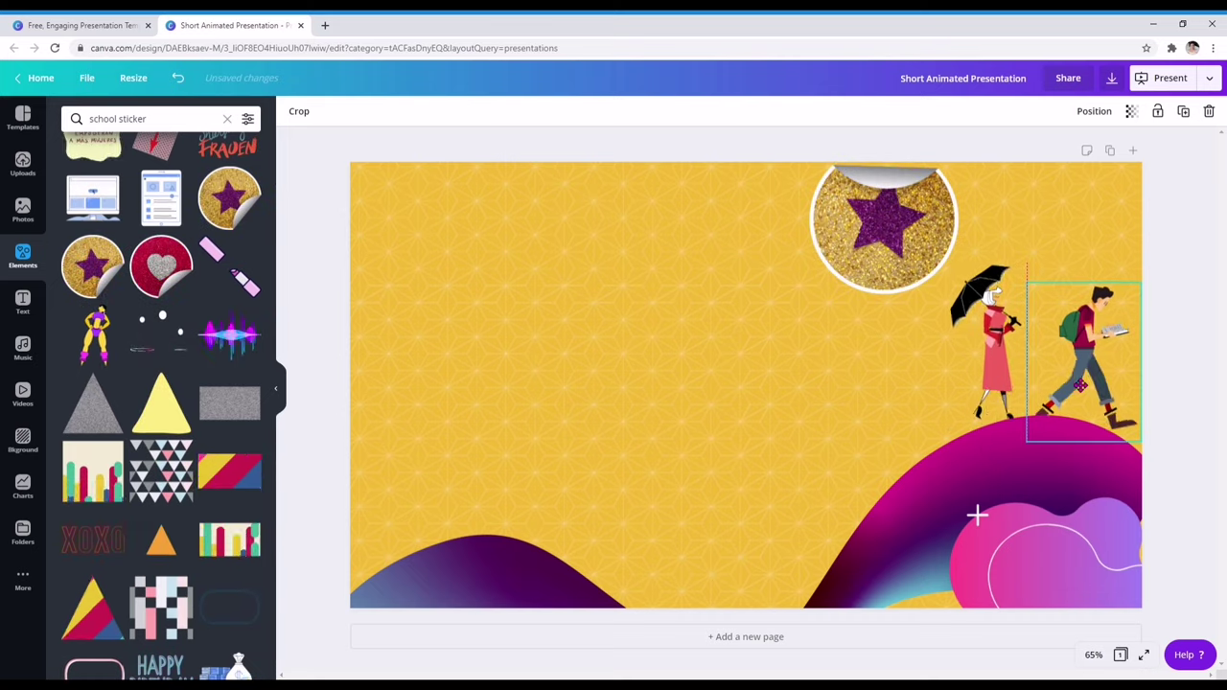
pyautogui.click(919, 270)
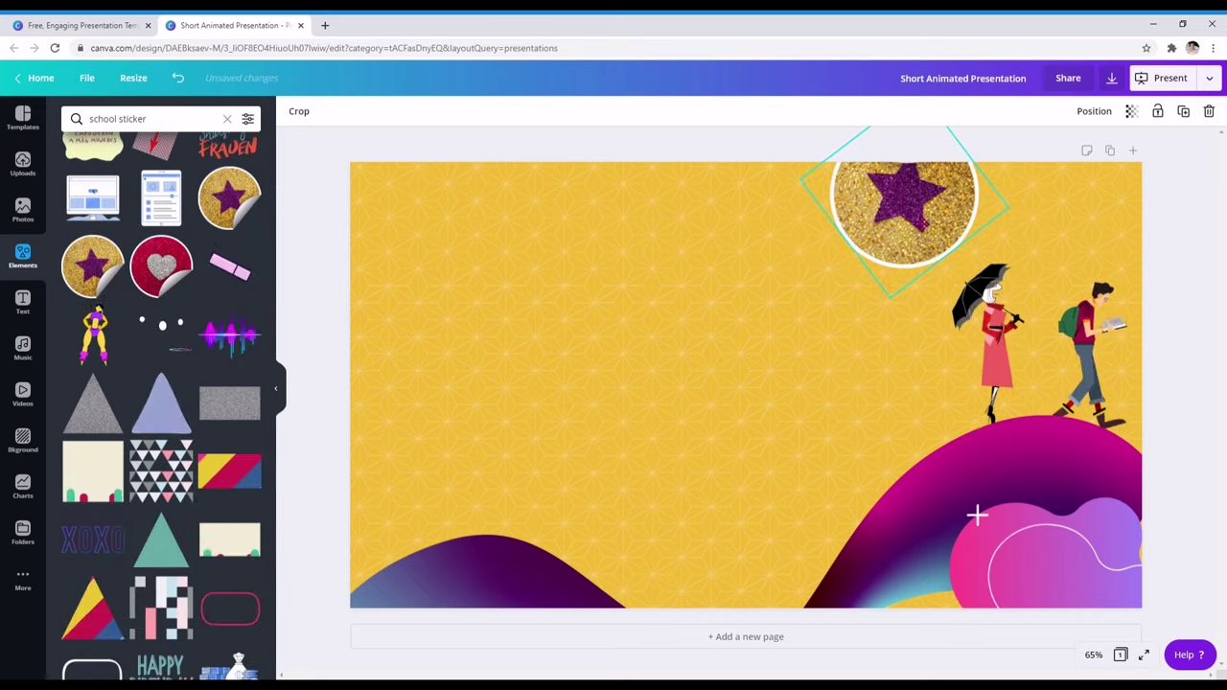
pyautogui.moveTo(971, 143)
pyautogui.mouseDown()
pyautogui.moveTo(951, 182)
pyautogui.moveTo(975, 137)
pyautogui.mouseUp()
pyautogui.click(753, 317)
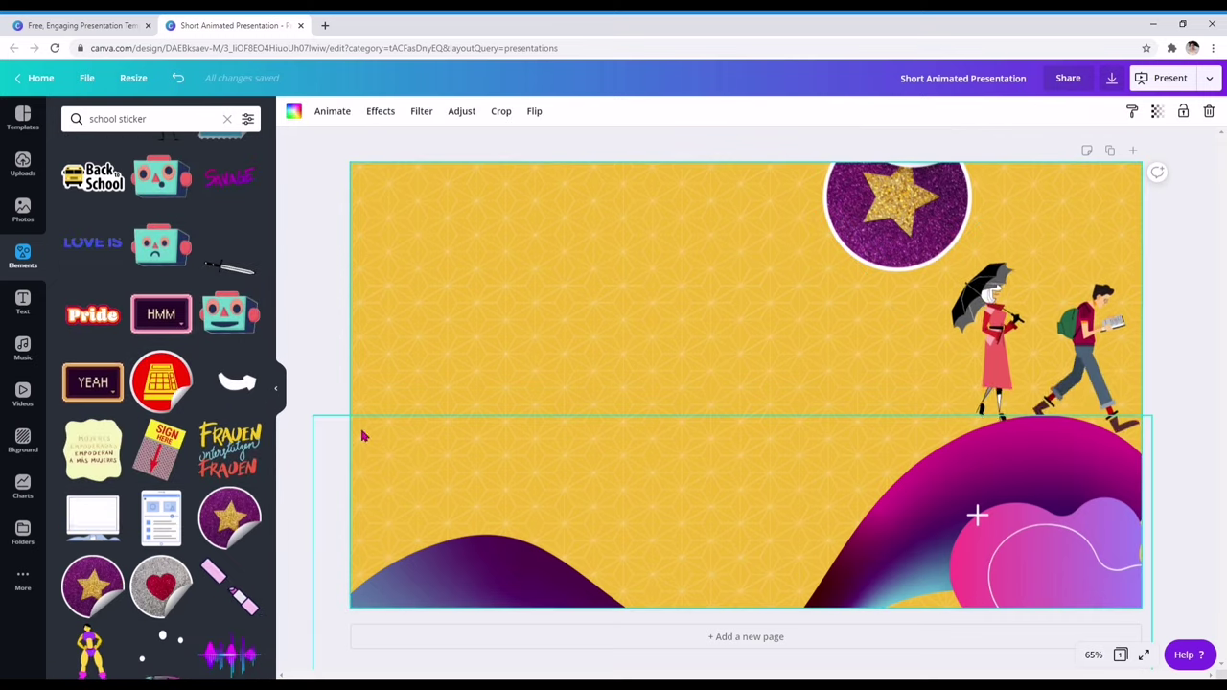
# - Search 'book' and place a small green-and-pink book stack on the left hill
pyautogui.click(171, 125)
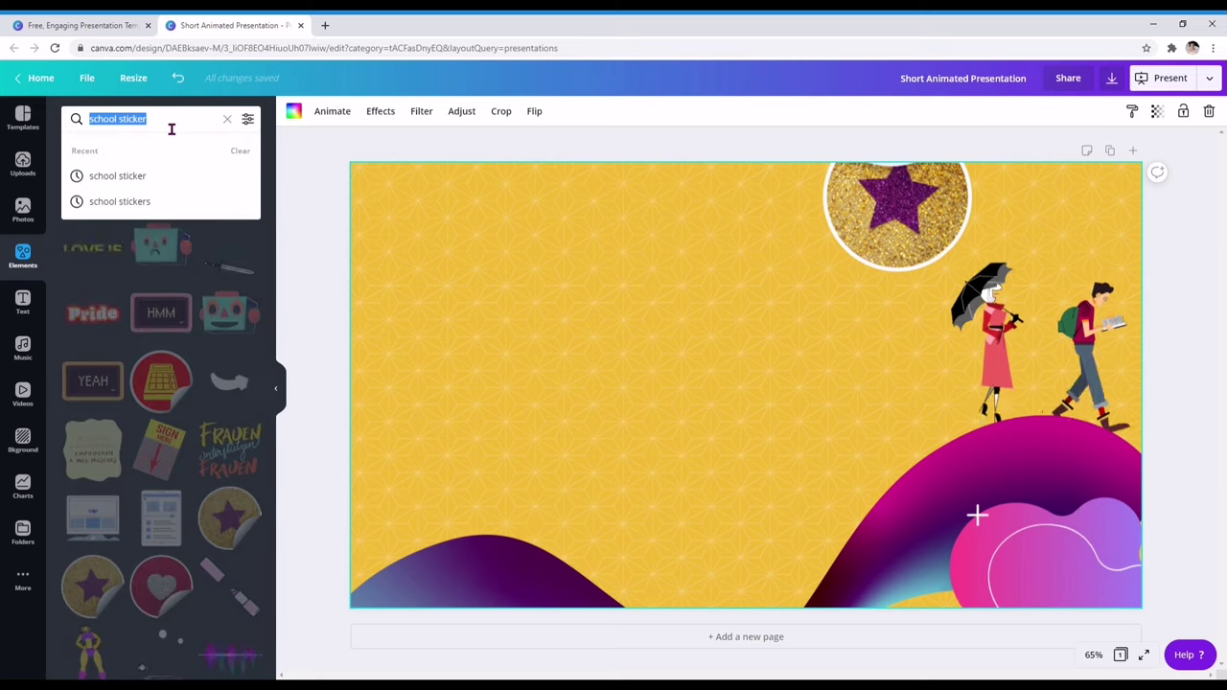
pyautogui.write('book')
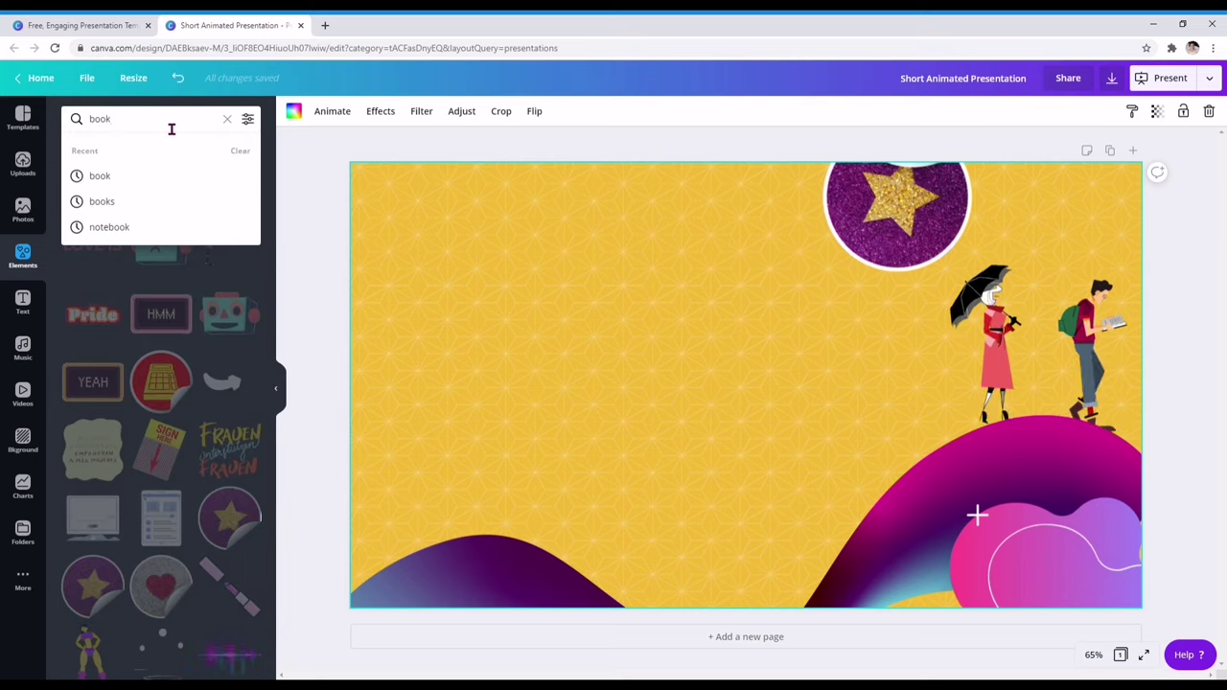
pyautogui.press('Return')
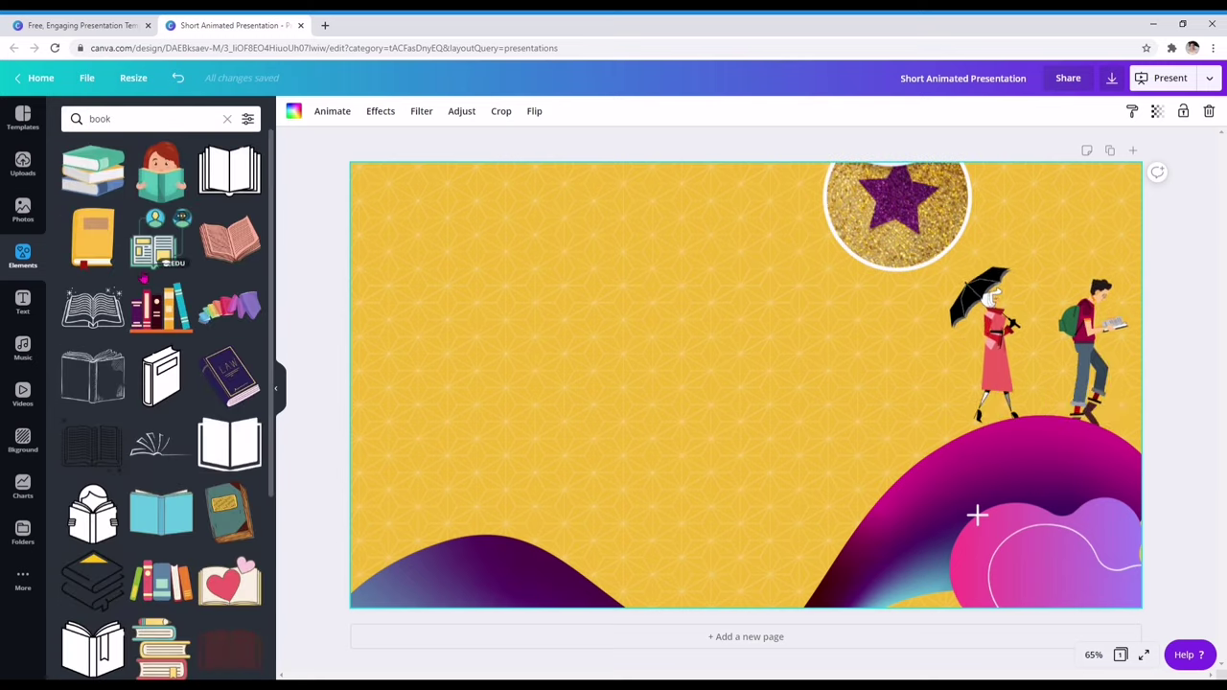
pyautogui.scroll(-1, 231, 336)
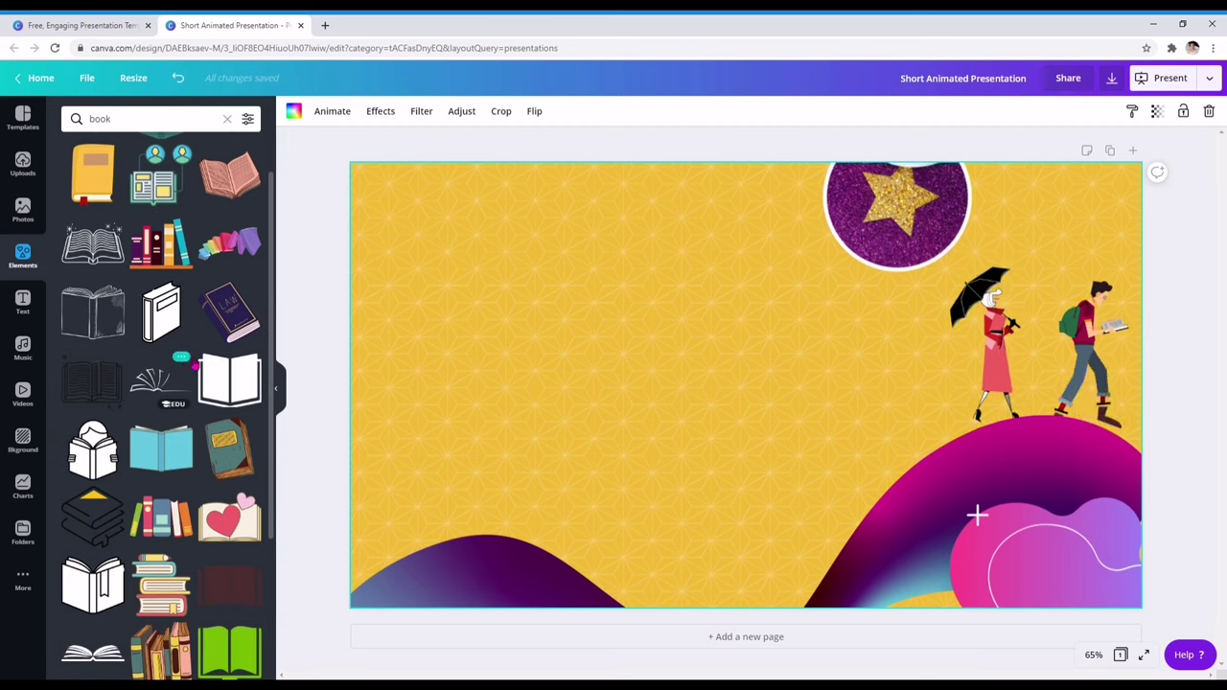
pyautogui.scroll(1, 230, 336)
pyautogui.scroll(-3, 222, 367)
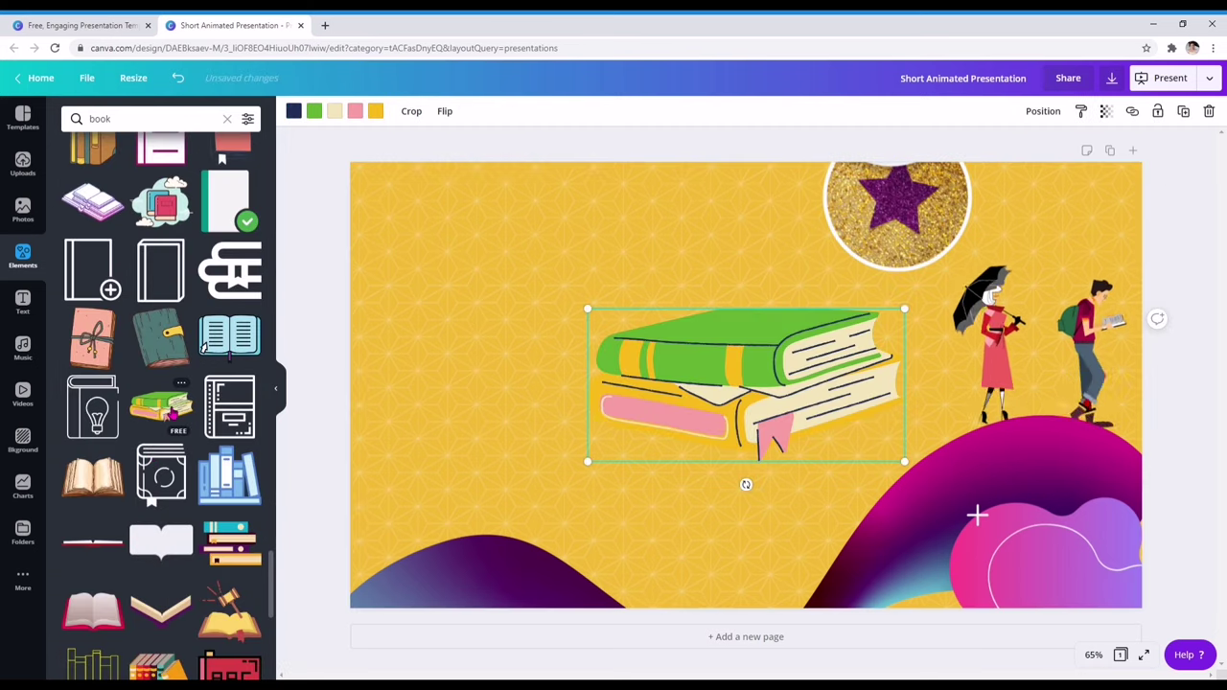
pyautogui.click(161, 403)
pyautogui.moveTo(722, 401); pyautogui.dragTo(529, 452)
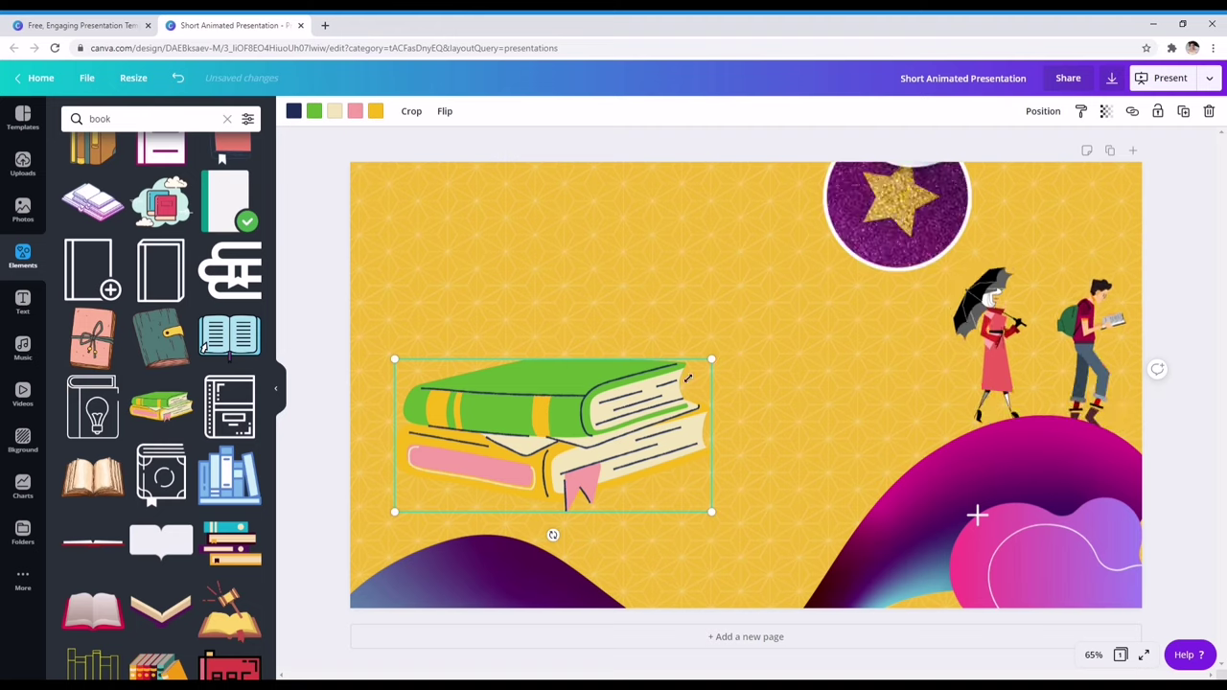
pyautogui.moveTo(679, 382); pyautogui.dragTo(547, 441)
pyautogui.moveTo(460, 494); pyautogui.dragTo(519, 538)
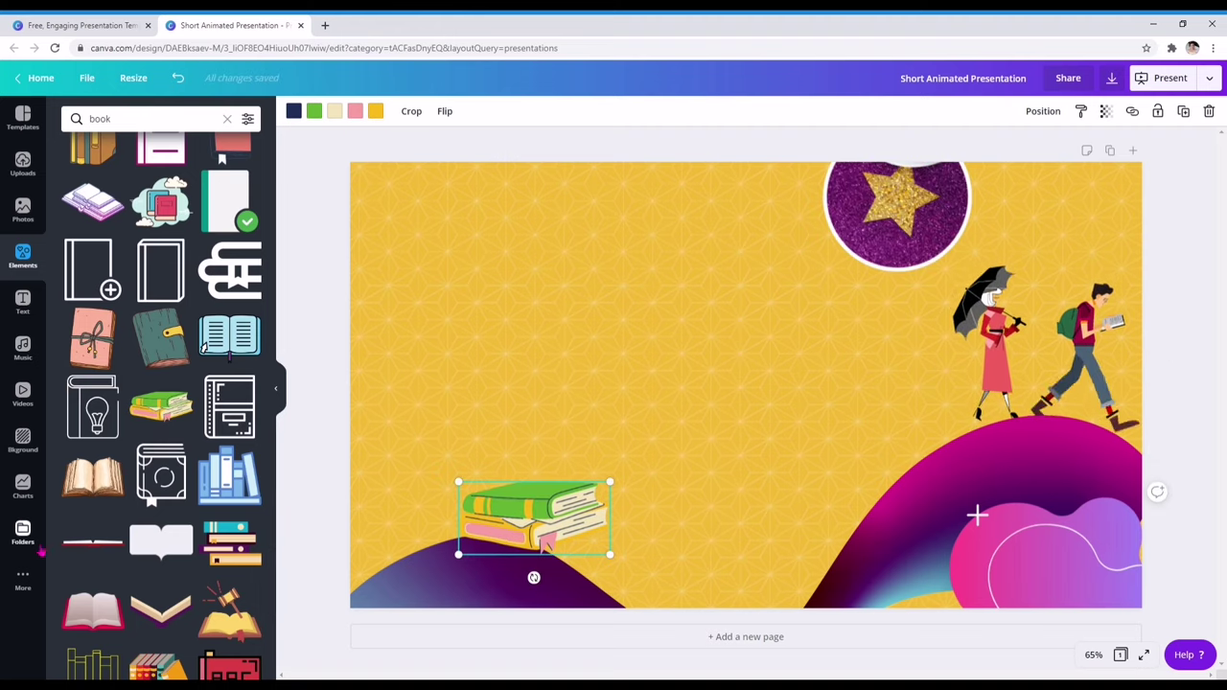
# - Add the Bitmoji girl-with-books sticker beside the book stack on the left hill
pyautogui.click(23, 580)
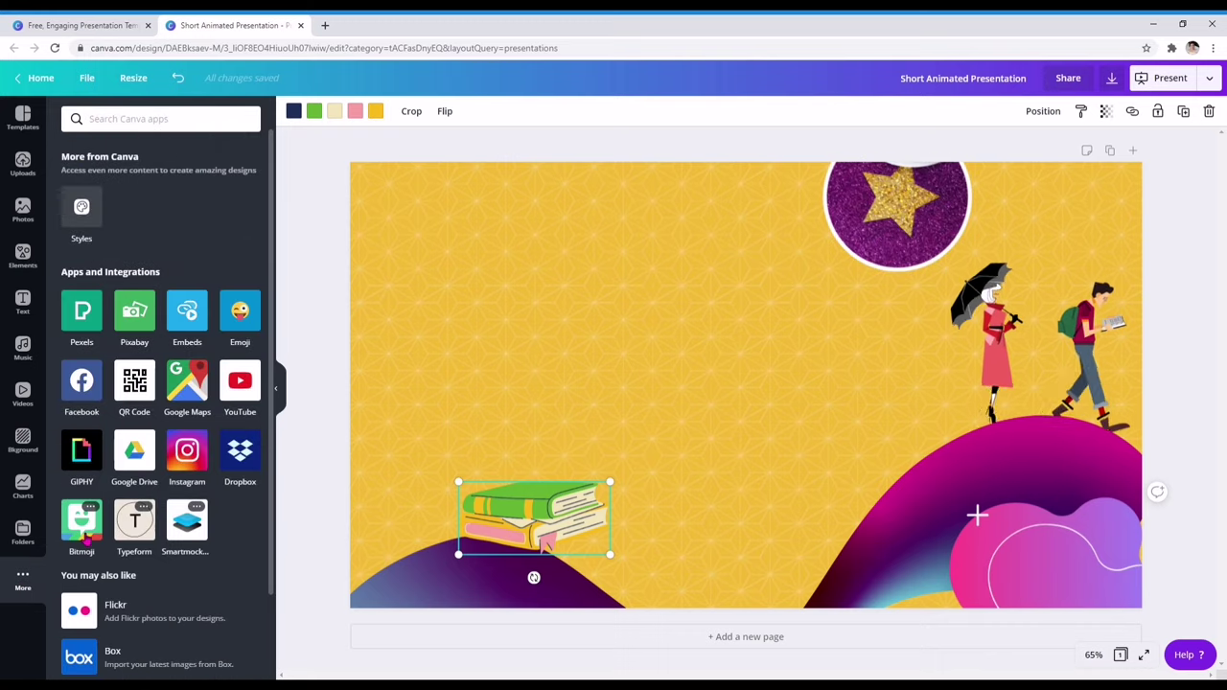
pyautogui.click(85, 539)
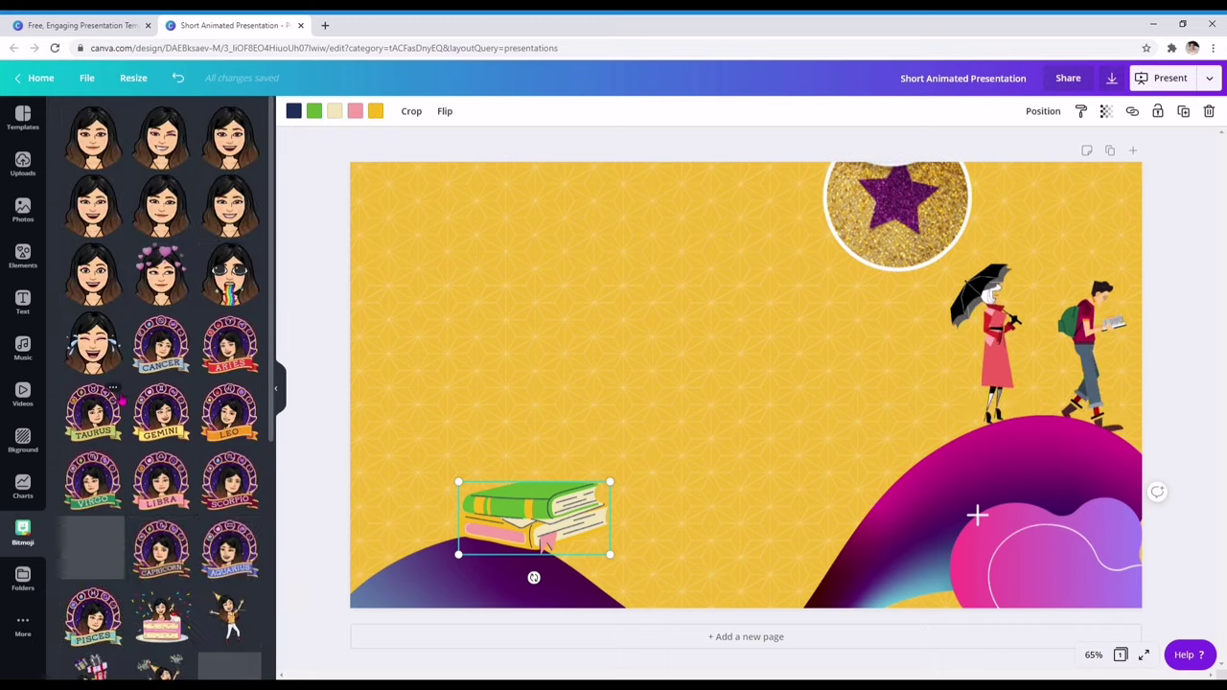
pyautogui.scroll(-10, 122, 400)
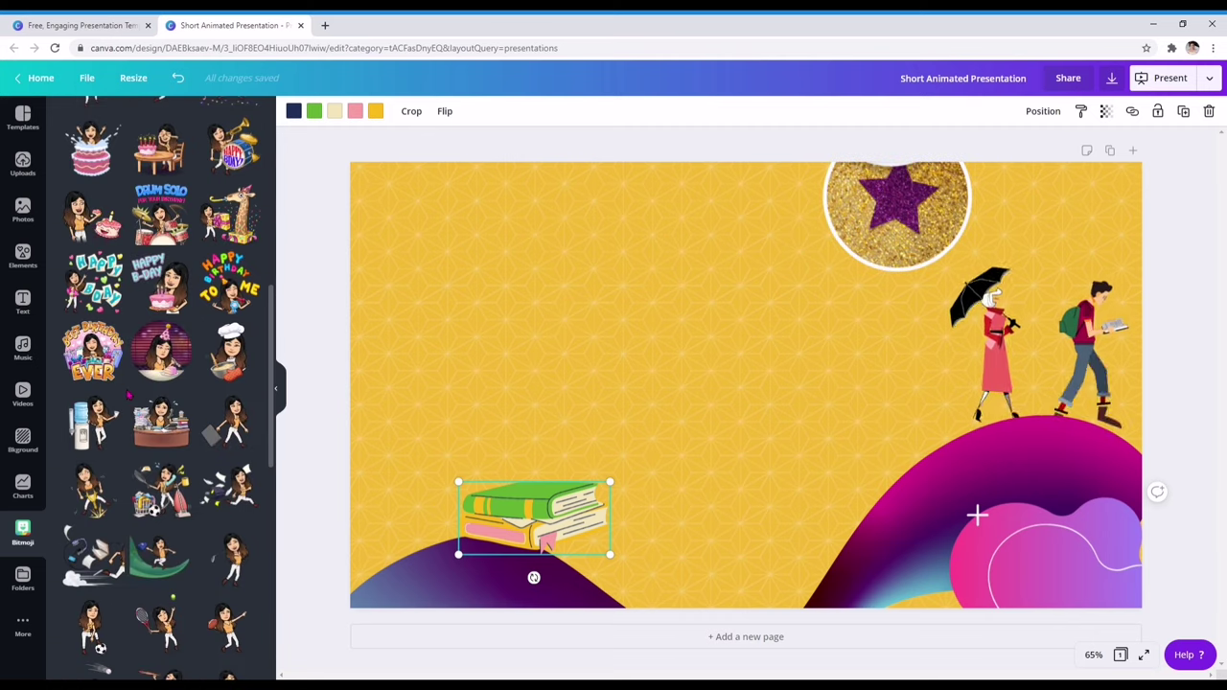
pyautogui.scroll(-3, 127, 395)
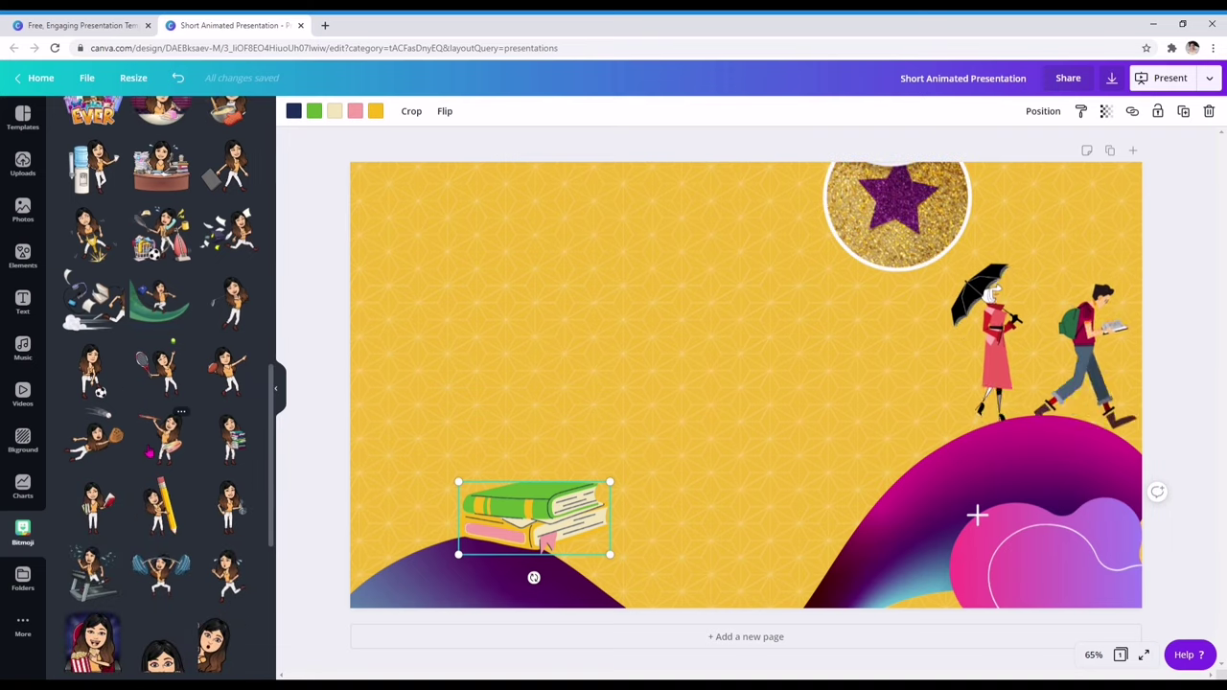
pyautogui.scroll(-5, 163, 436)
pyautogui.click(229, 584)
pyautogui.moveTo(757, 403); pyautogui.dragTo(442, 478)
pyautogui.moveTo(599, 505); pyautogui.dragTo(625, 522)
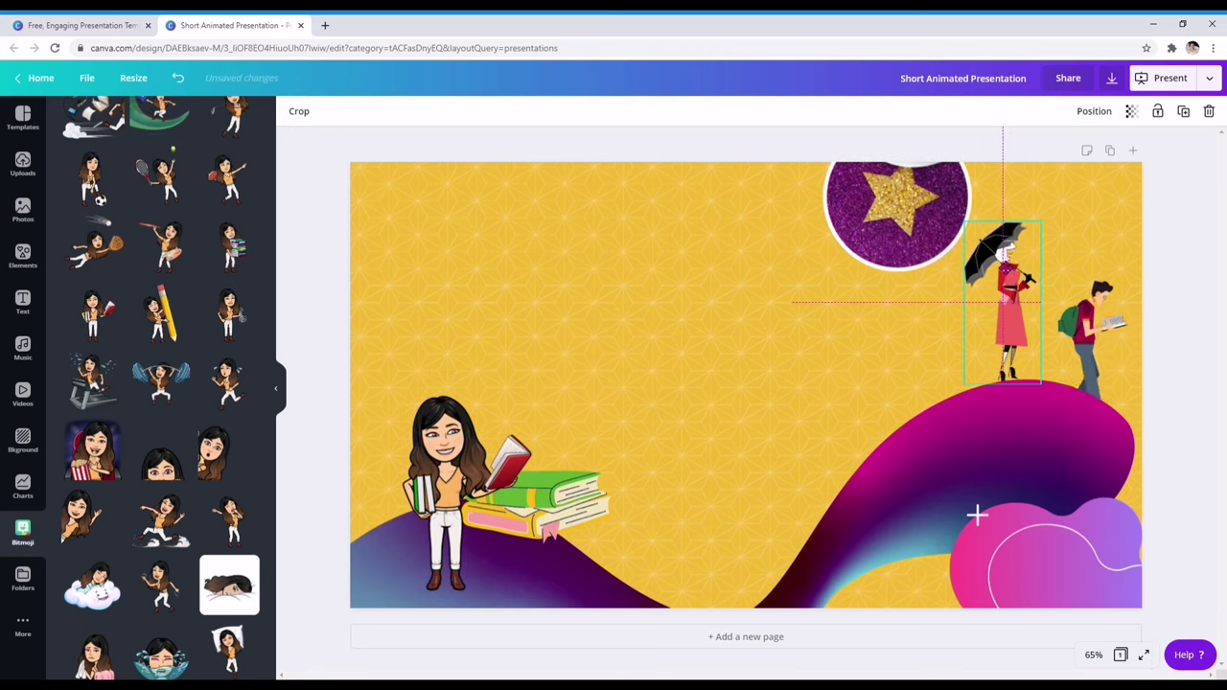
# - Move the umbrella woman and reading man closer together, shrinking him slightly
pyautogui.moveTo(1002, 302); pyautogui.dragTo(995, 303)
pyautogui.moveTo(1093, 340); pyautogui.dragTo(989, 314)
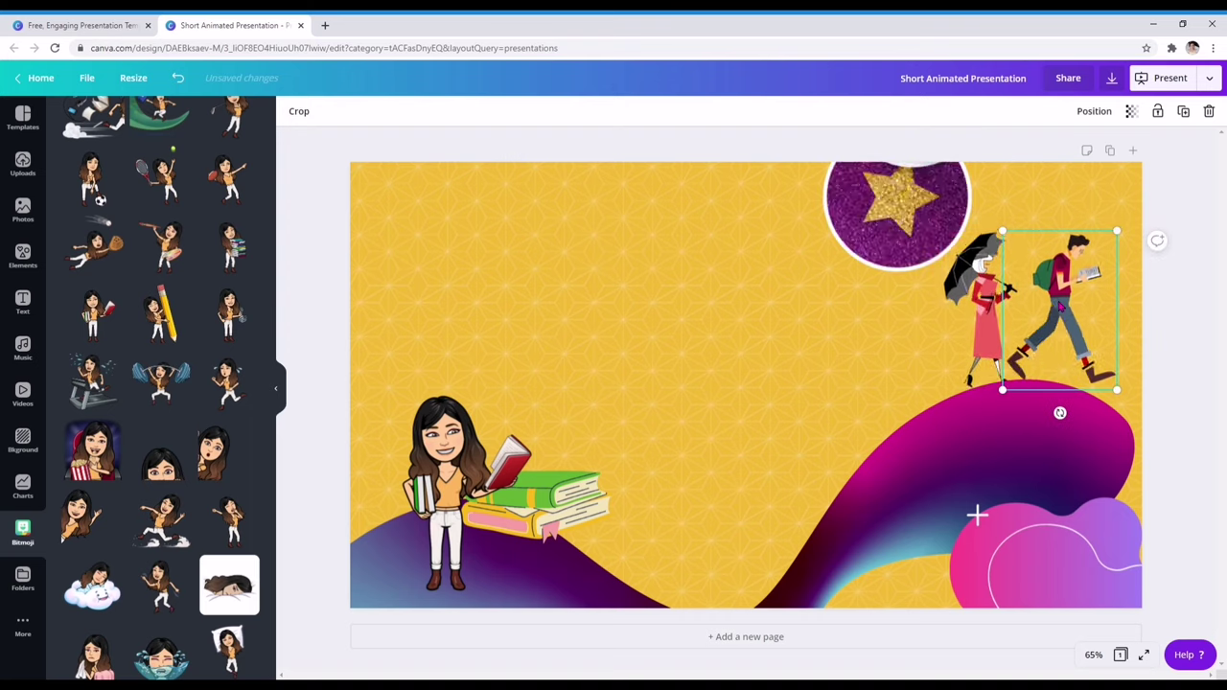
pyautogui.moveTo(1059, 308); pyautogui.dragTo(1062, 312)
pyautogui.click(745, 340)
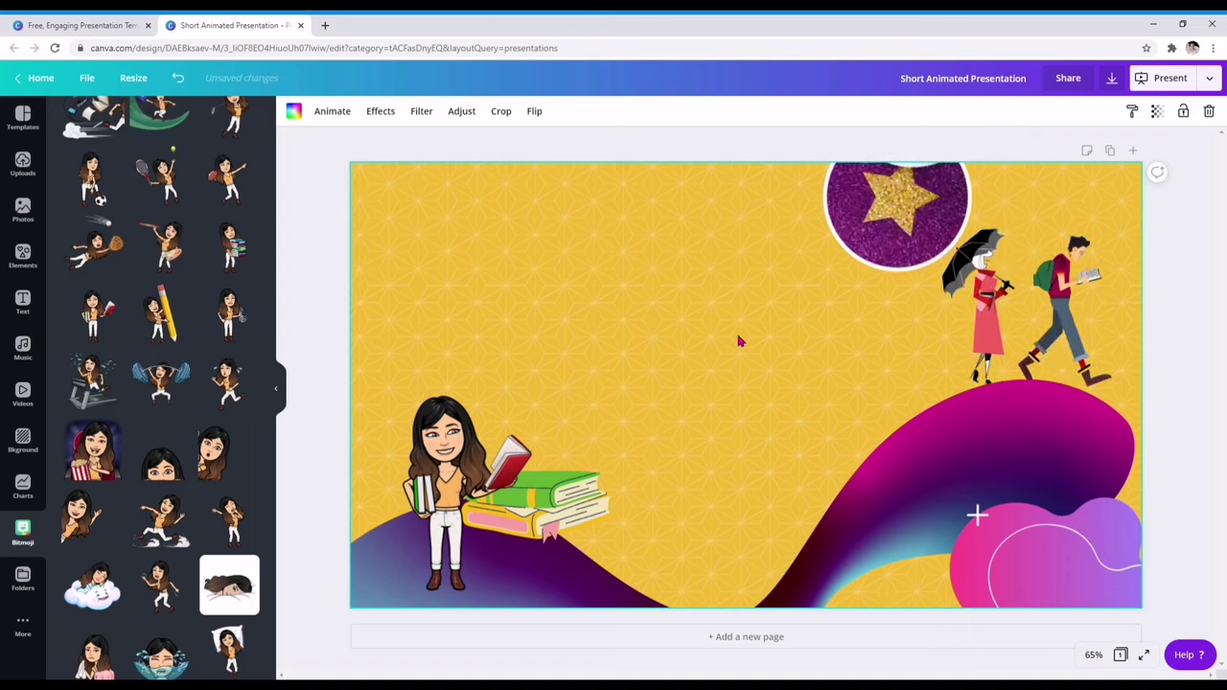
pyautogui.click(980, 346)
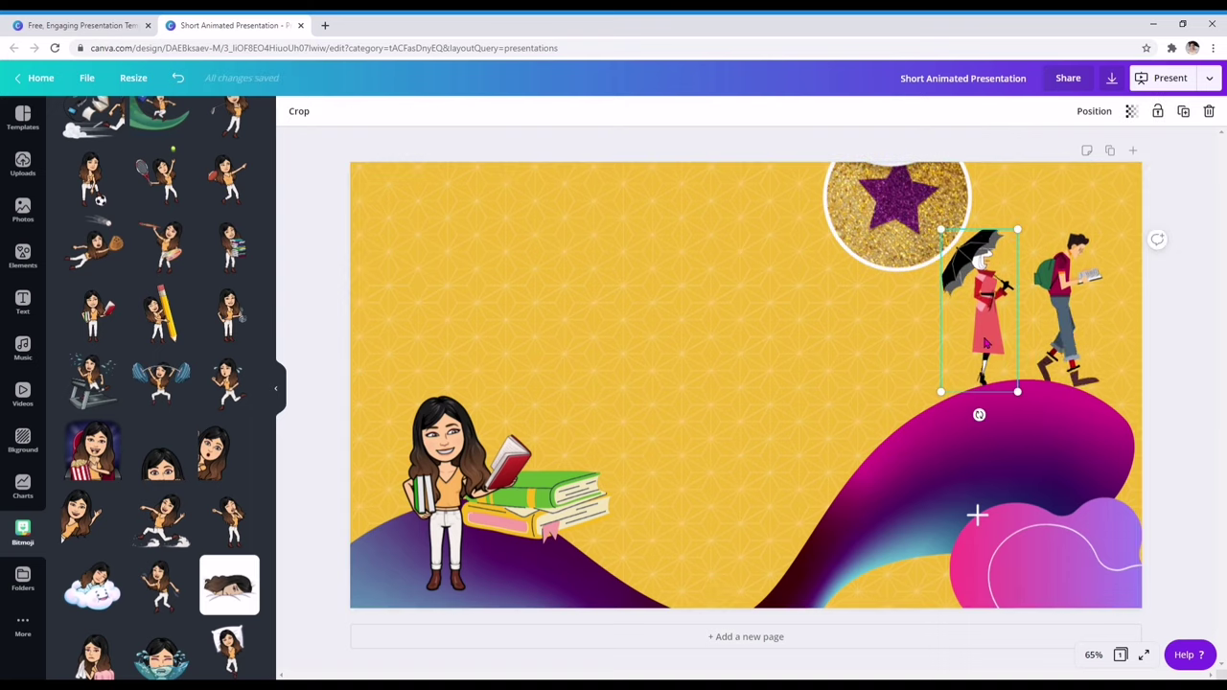
pyautogui.moveTo(984, 350); pyautogui.dragTo(981, 350)
pyautogui.click(1059, 330)
pyautogui.moveTo(1058, 331); pyautogui.dragTo(1055, 335)
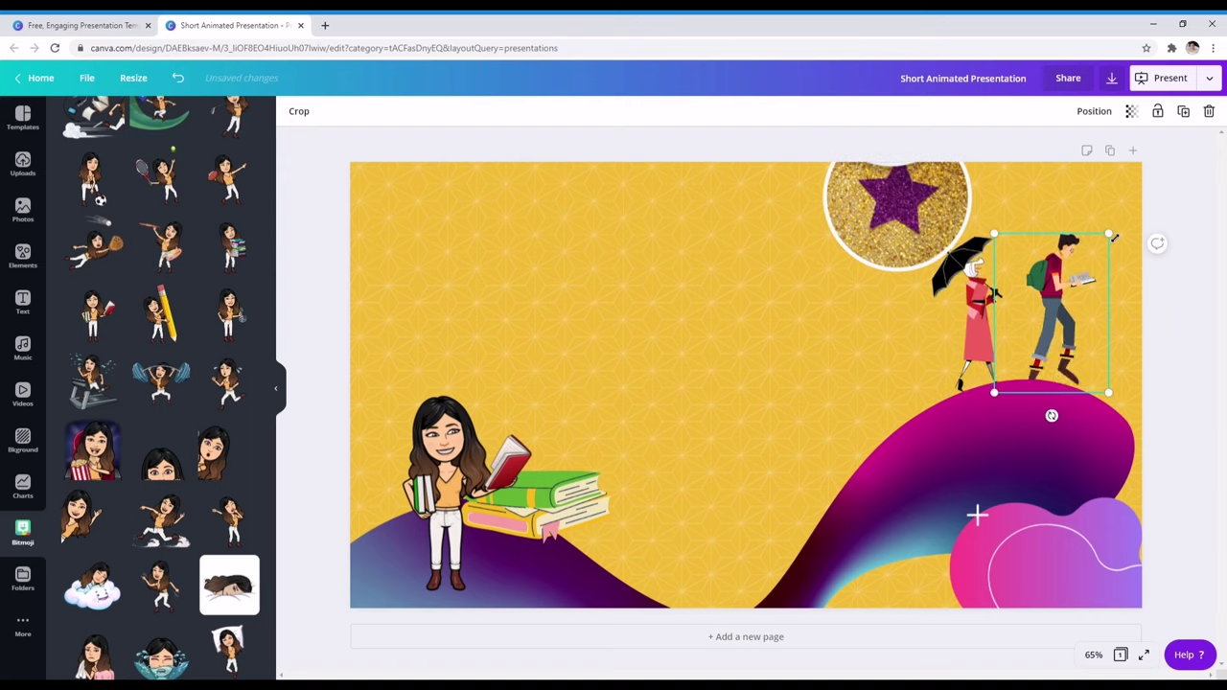
pyautogui.moveTo(1109, 234); pyautogui.dragTo(1088, 251)
pyautogui.click(450, 479)
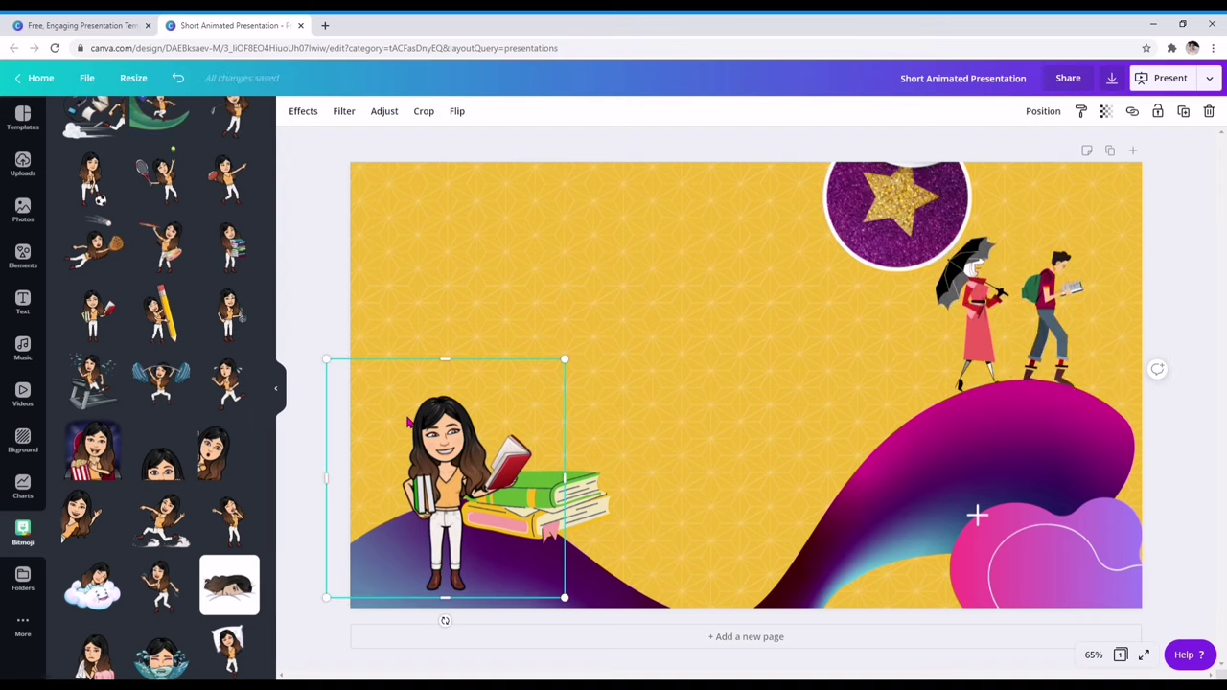
pyautogui.click(32, 267)
# - Search 'headset' and fit a shrunken grey headset onto the Bitmoji girl's head
pyautogui.click(169, 120)
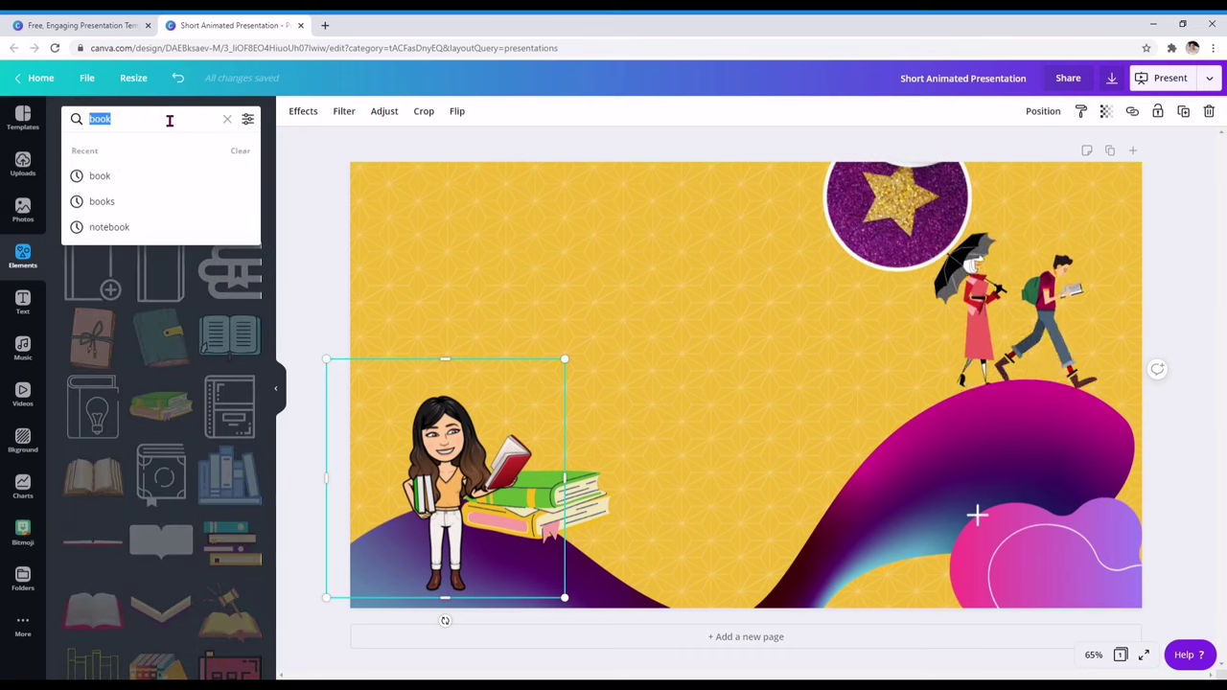
pyautogui.write('hea')
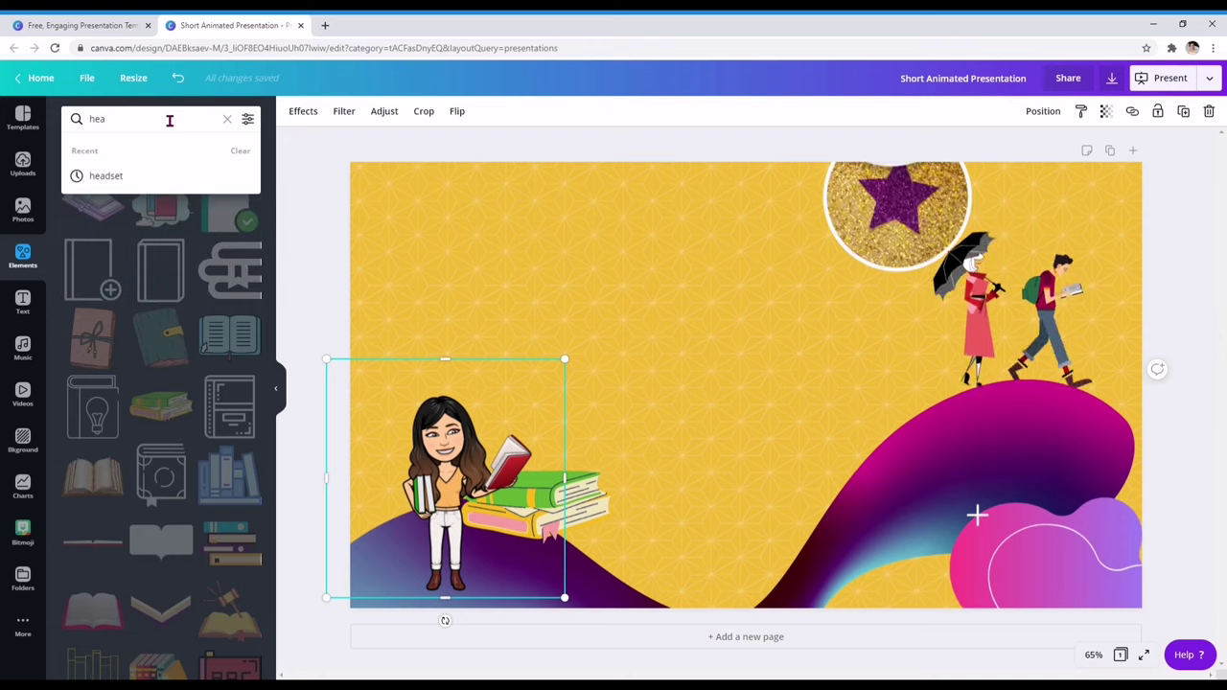
pyautogui.write('dset')
pyautogui.press('Return')
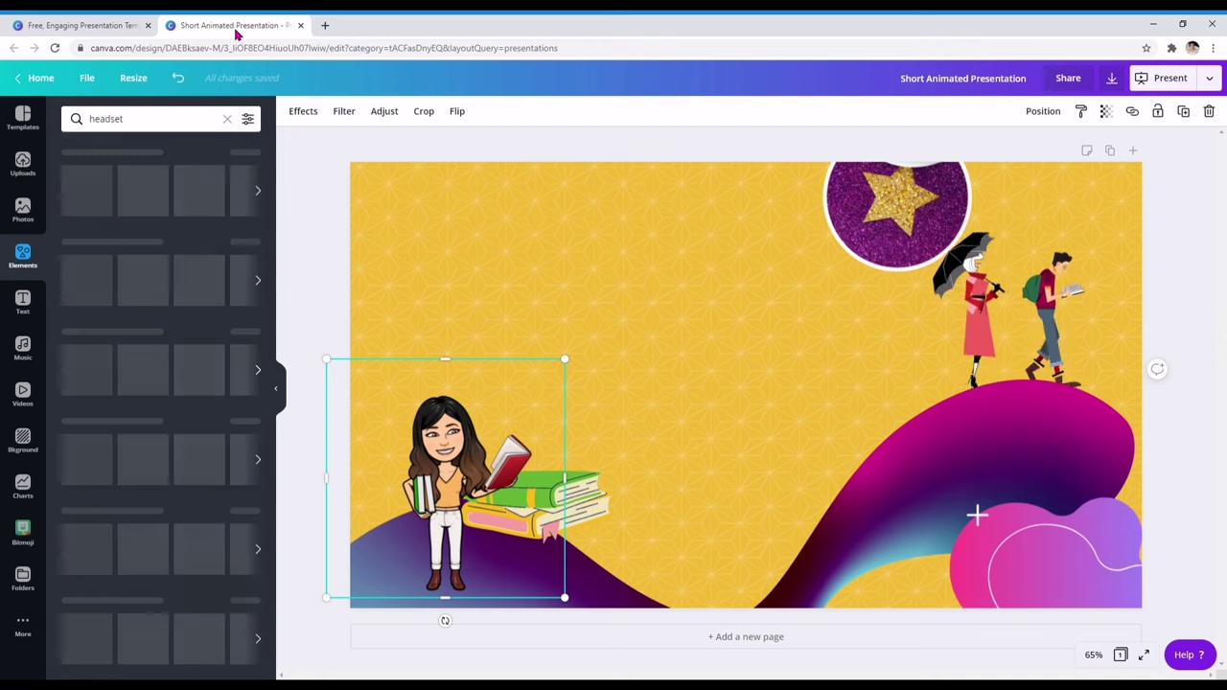
pyautogui.click(93, 438)
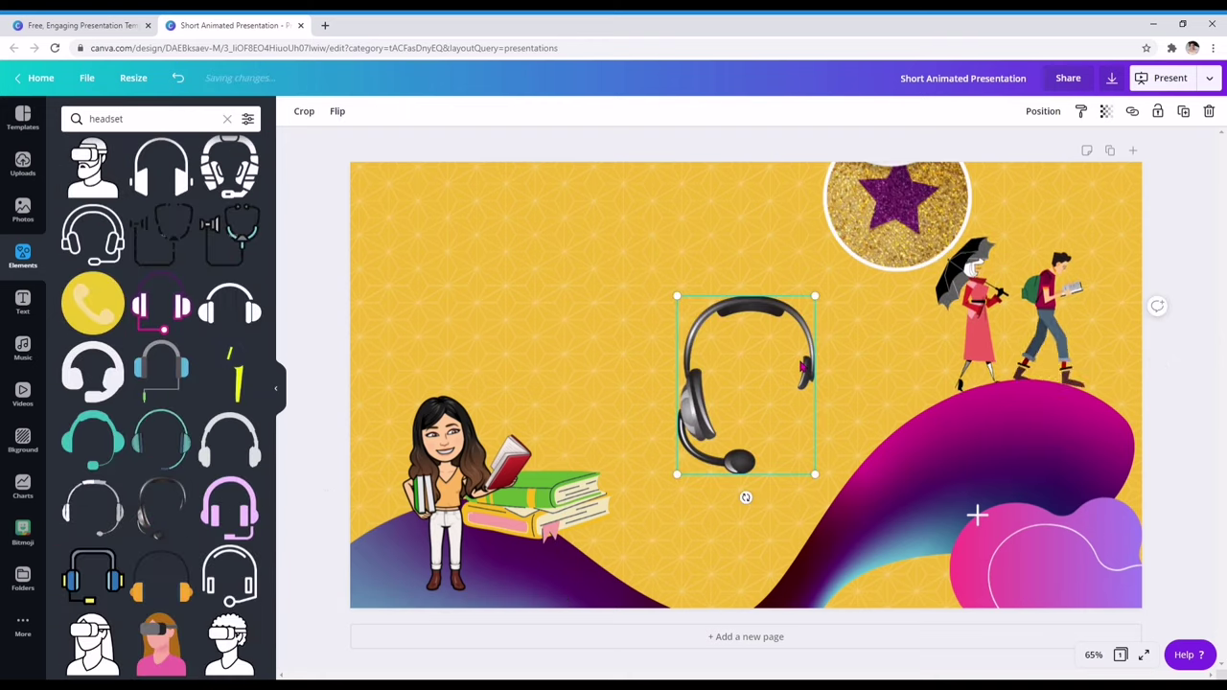
pyautogui.moveTo(815, 370); pyautogui.dragTo(513, 414)
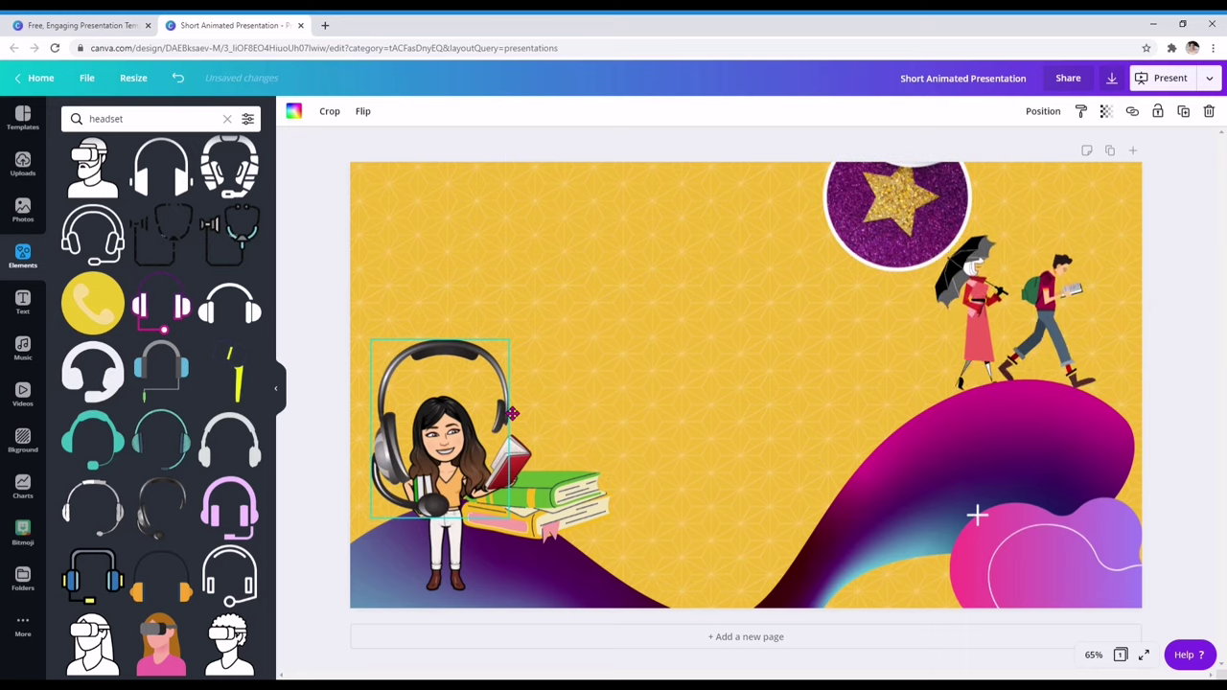
pyautogui.moveTo(500, 372); pyautogui.dragTo(468, 417)
pyautogui.moveTo(441, 460); pyautogui.dragTo(479, 479)
# - Lock both the Bitmoji girl and the headset in place
pyautogui.click(1159, 113)
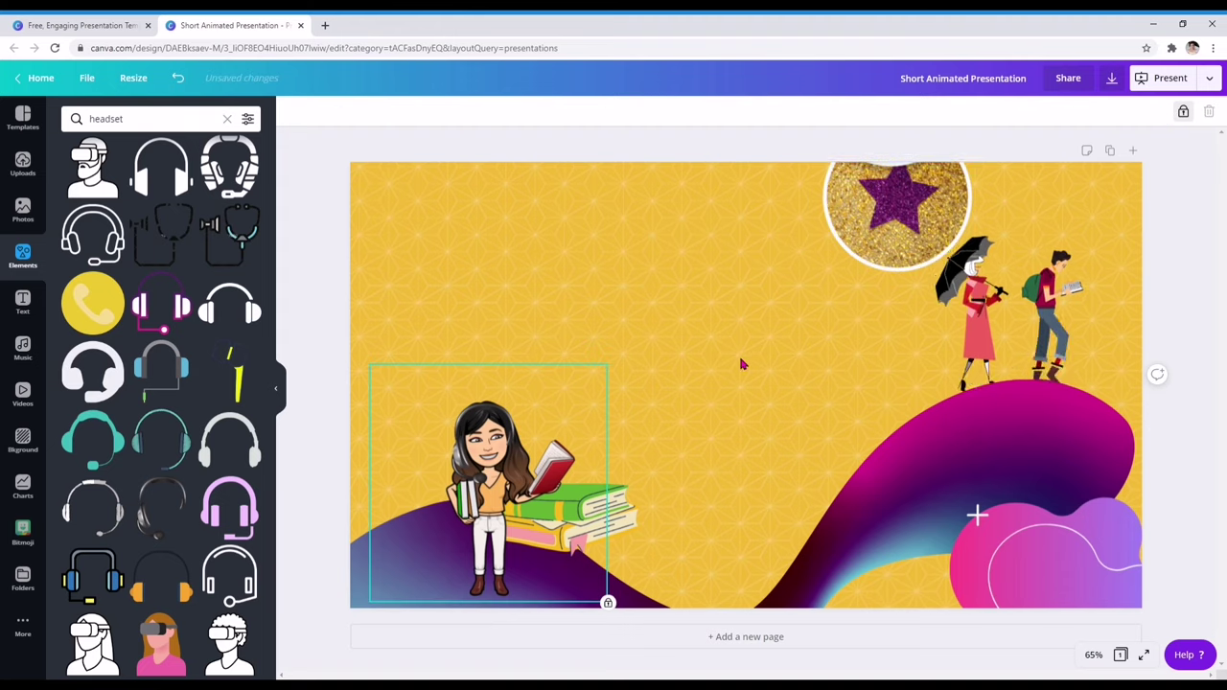
pyautogui.click(733, 376)
pyautogui.click(485, 451)
pyautogui.click(1159, 112)
pyautogui.click(603, 375)
pyautogui.click(767, 422)
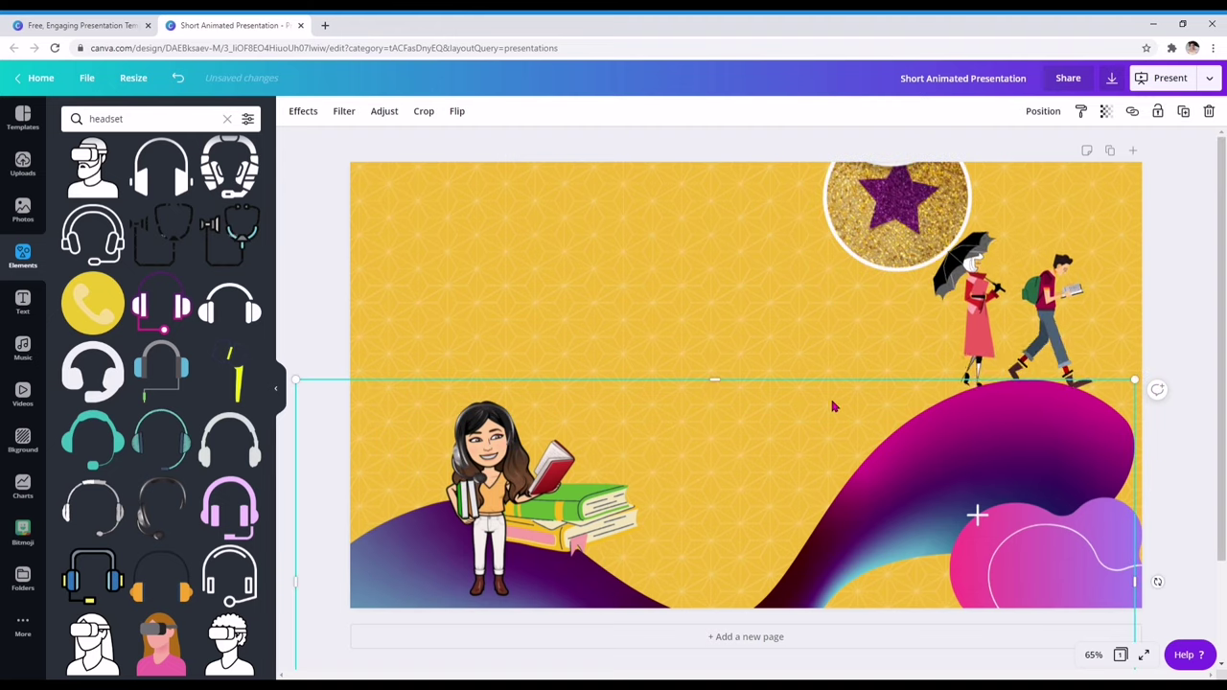
# - Search Elements for 'globe' and add the blue-and-green Earth globe to the slide
pyautogui.click(147, 118)
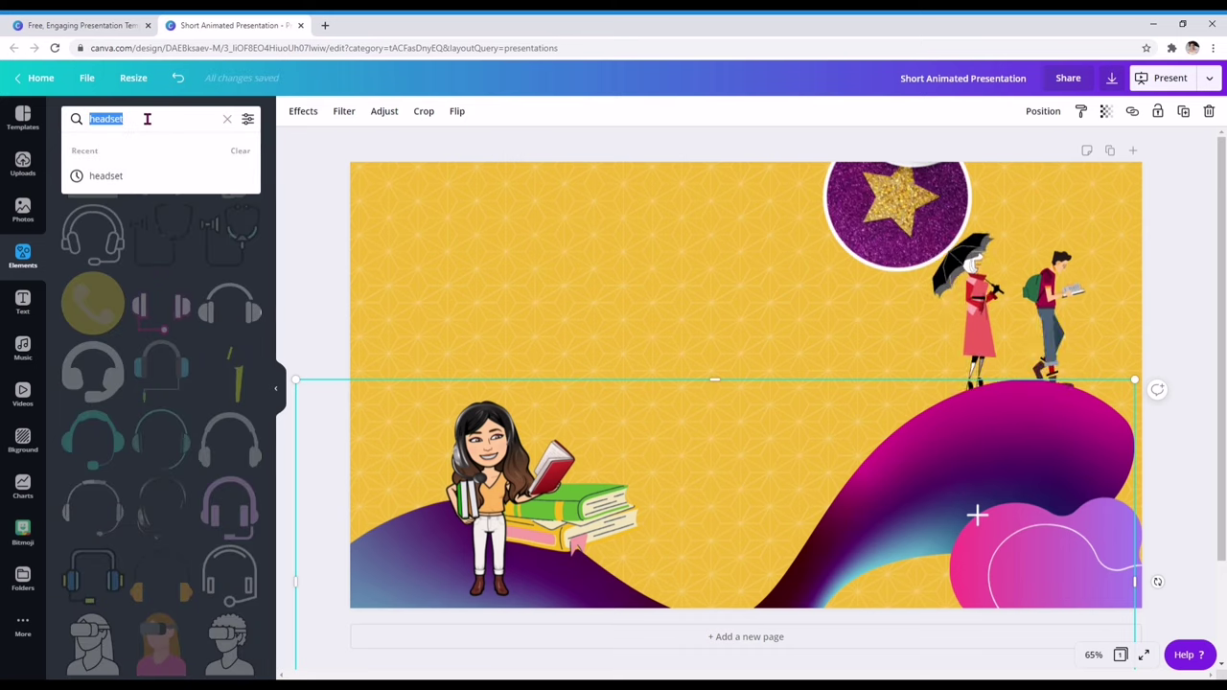
pyautogui.write('globe')
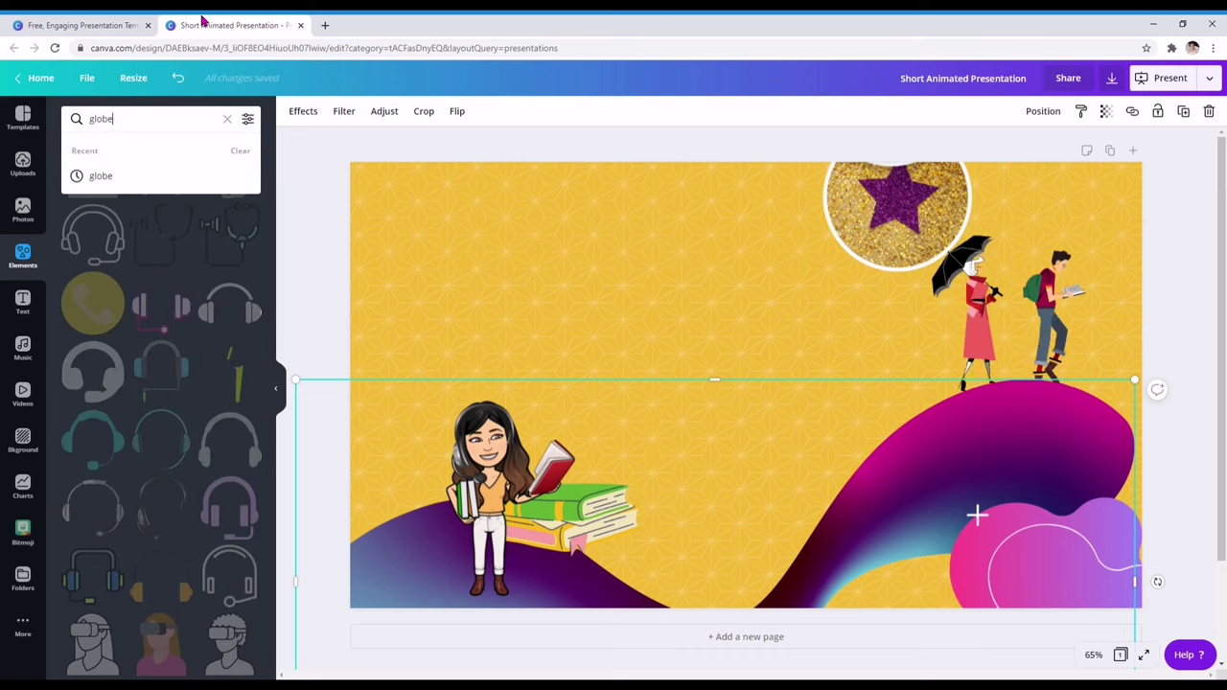
pyautogui.press('Return')
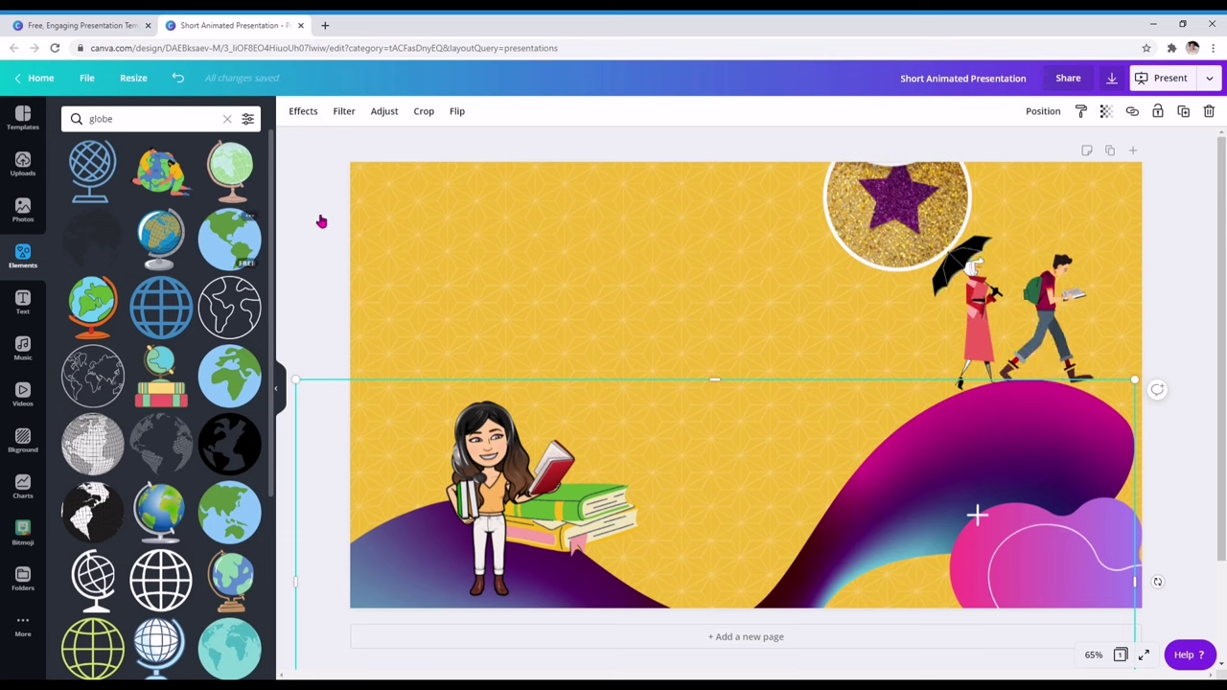
pyautogui.scroll(-3, 195, 441)
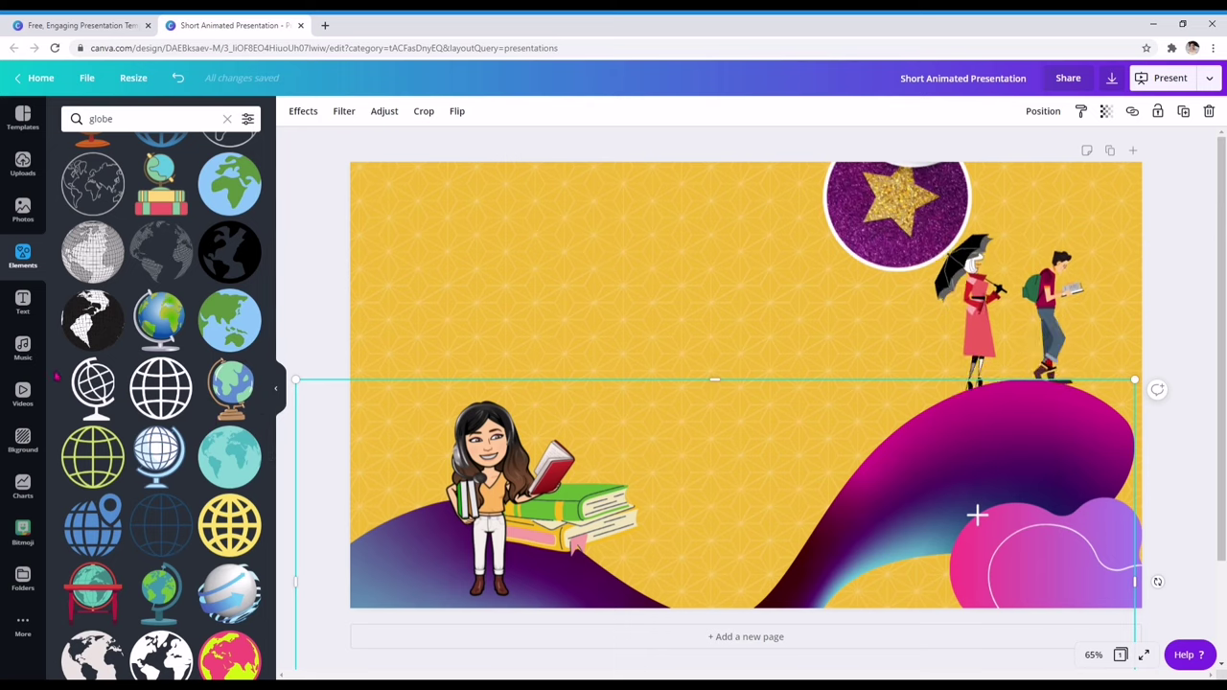
pyautogui.scroll(2, 144, 384)
pyautogui.click(229, 373)
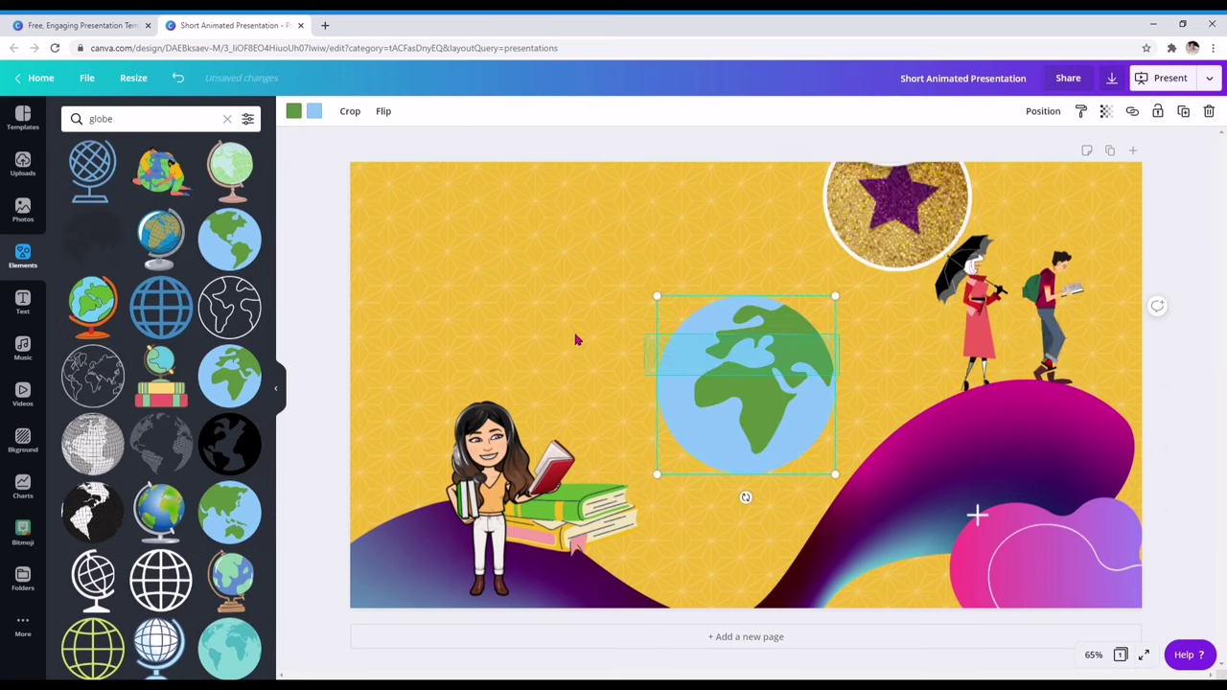
# - Shrink the Earth globe and place it beside the Bitmoji girl's head at lower left
pyautogui.moveTo(693, 351); pyautogui.dragTo(508, 337)
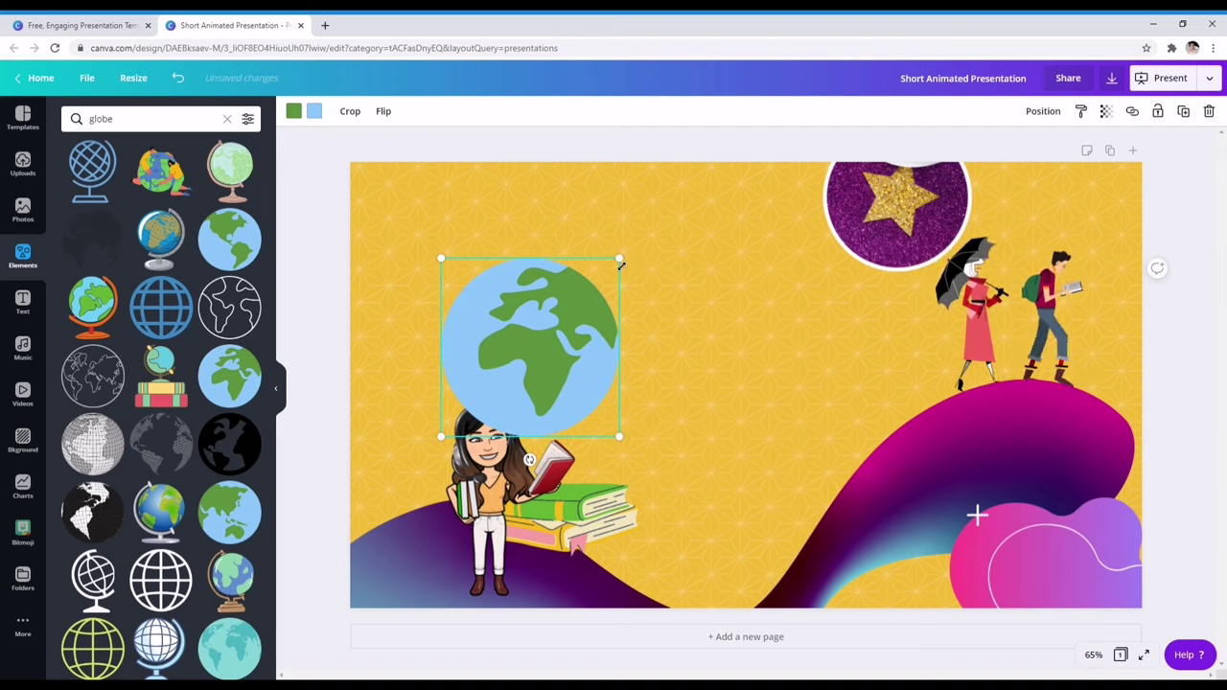
pyautogui.moveTo(628, 261); pyautogui.dragTo(517, 360)
pyautogui.moveTo(487, 401); pyautogui.dragTo(406, 450)
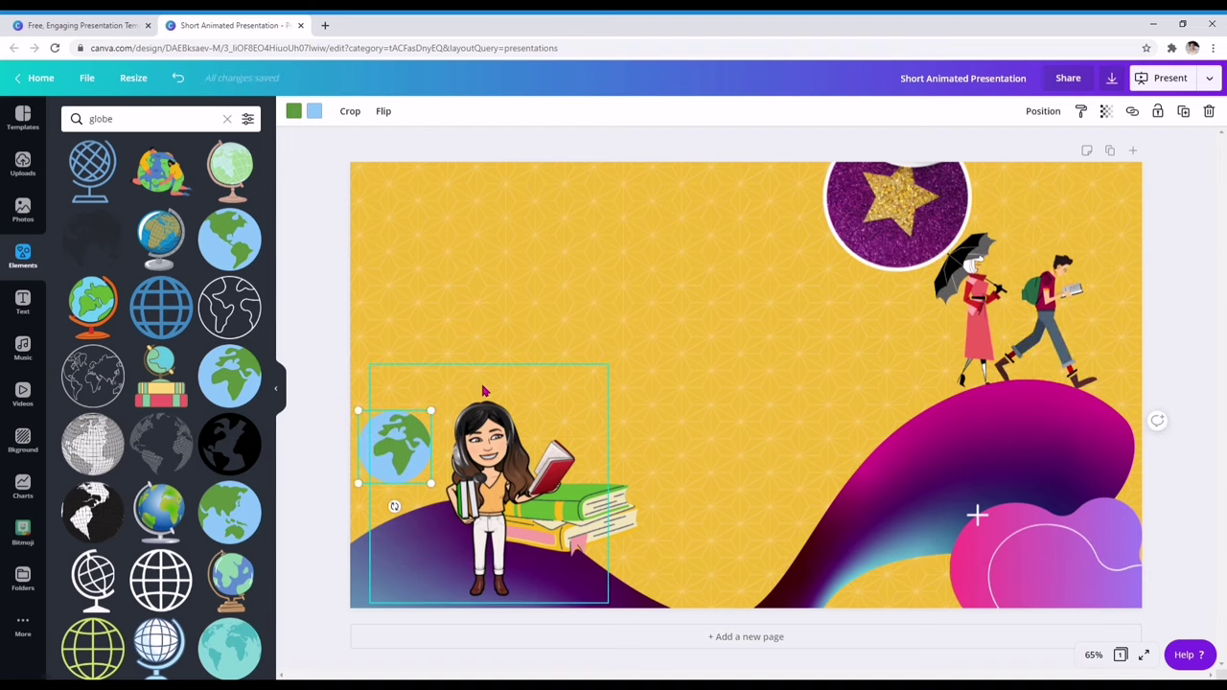
pyautogui.click(422, 429)
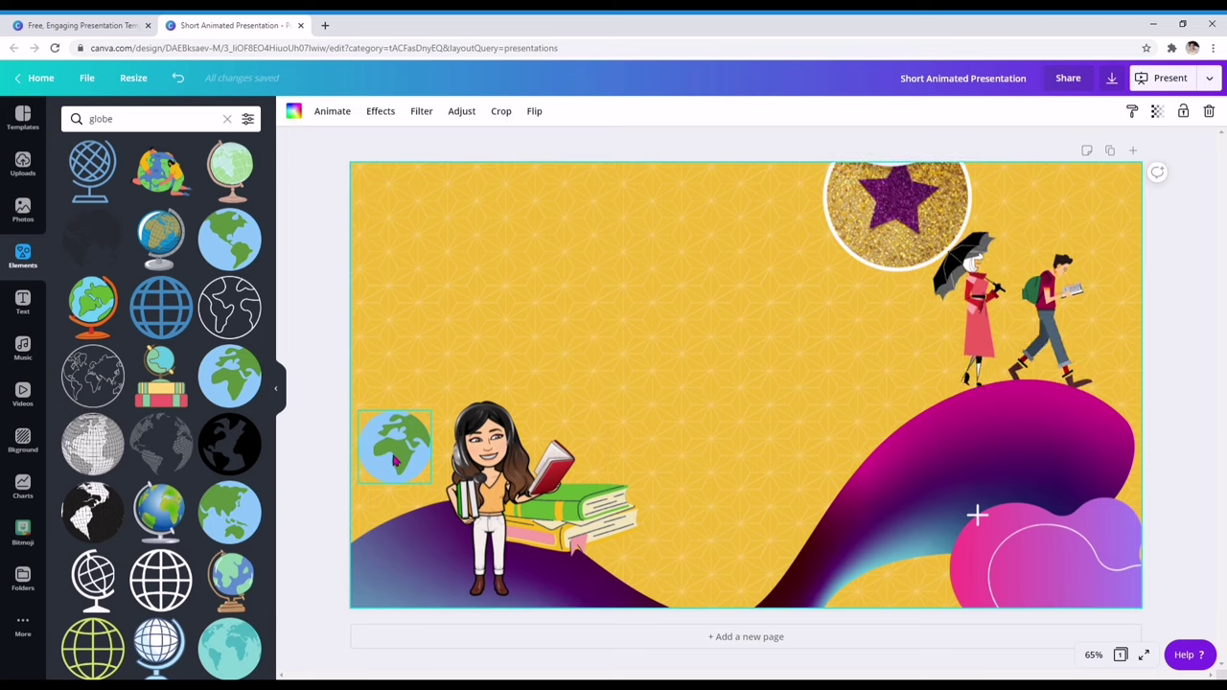
pyautogui.click(394, 461)
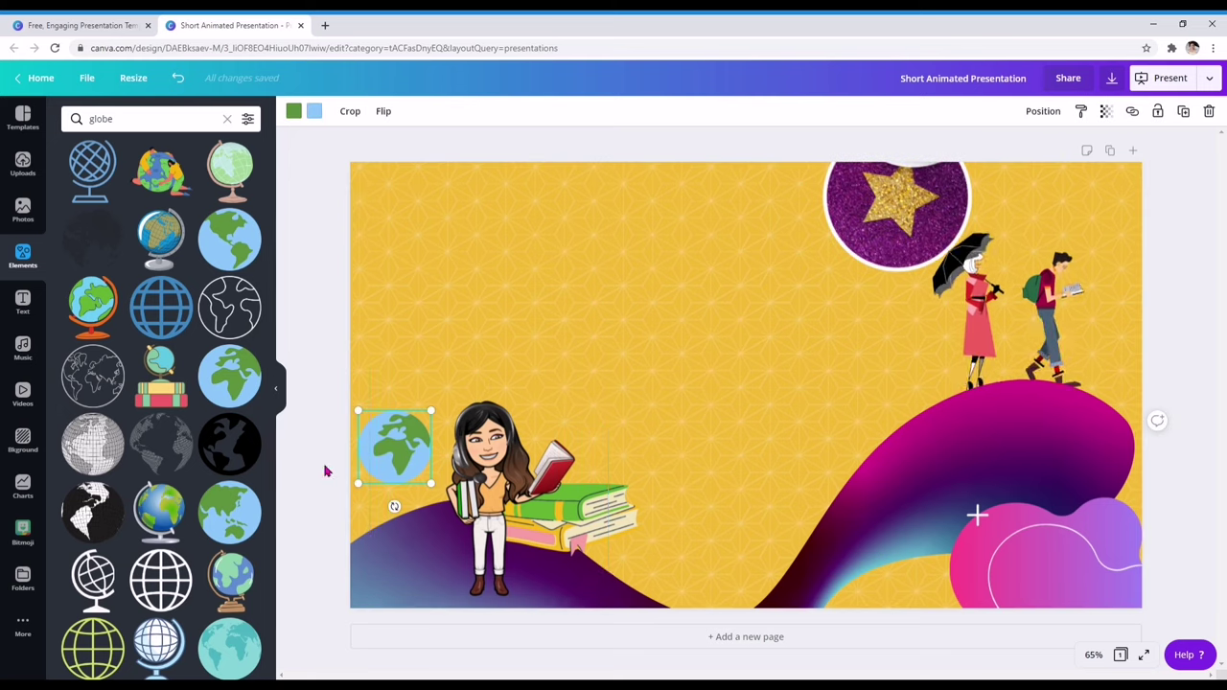
pyautogui.click(144, 127)
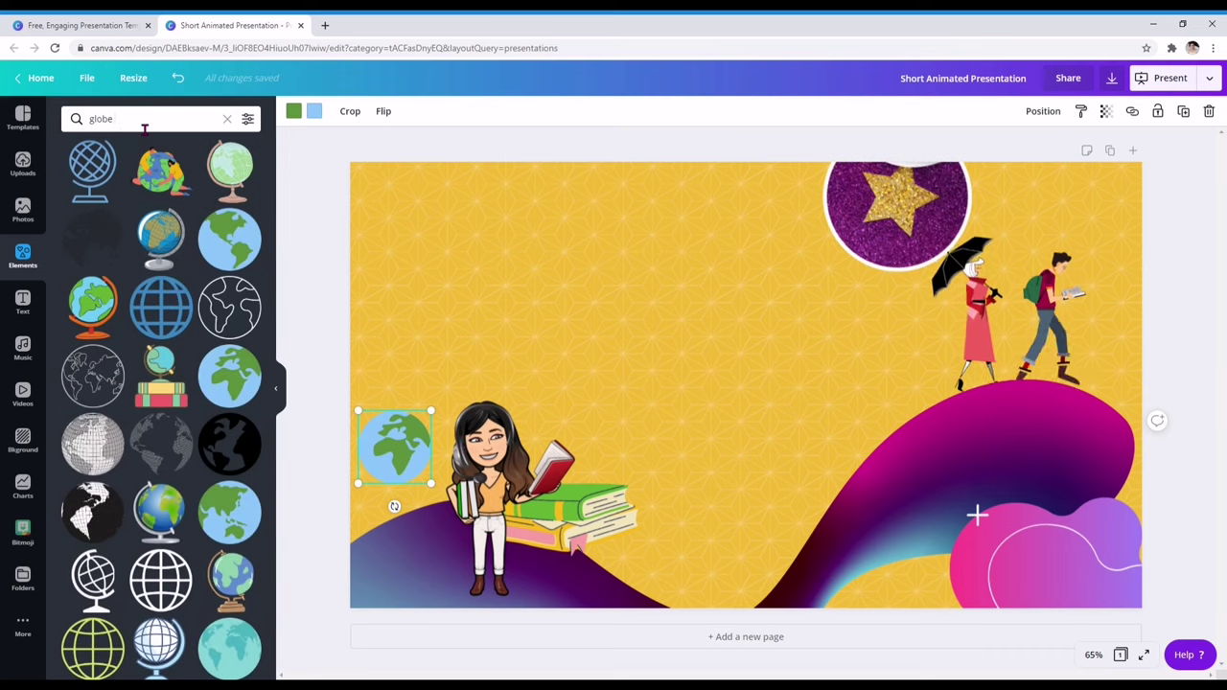
# - Search 'globe sticker' and add the person-with-globe outline sticker
pyautogui.write('sticker')
pyautogui.press('Return')
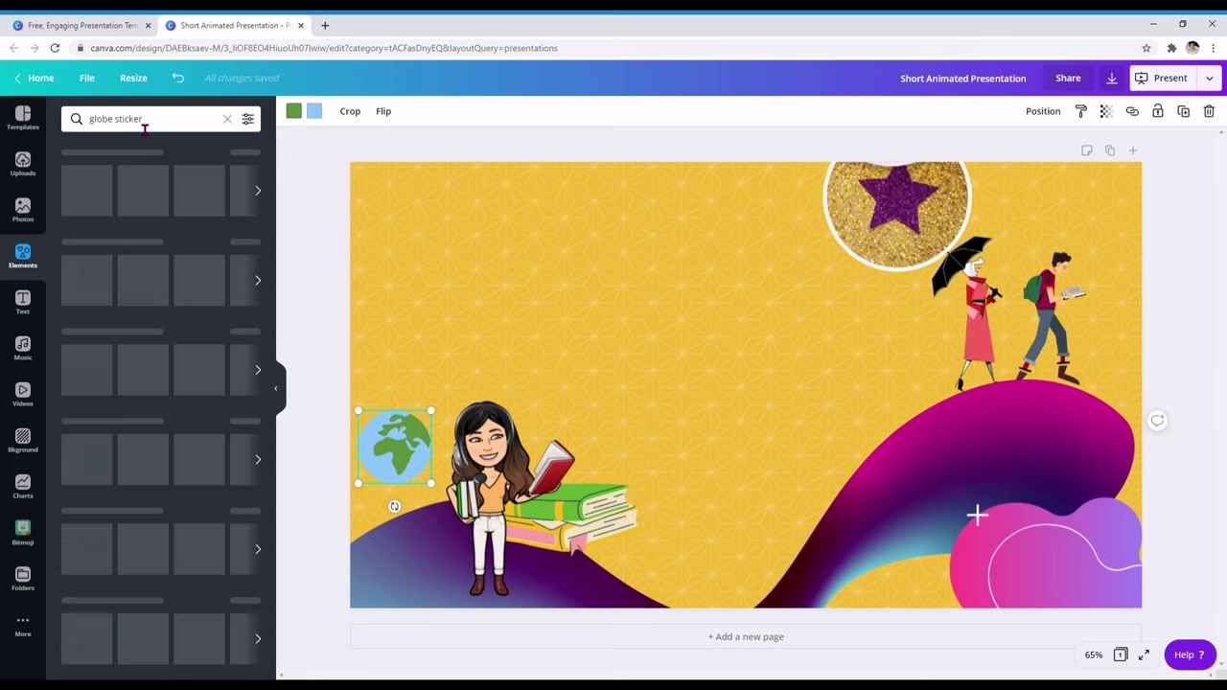
pyautogui.click(161, 238)
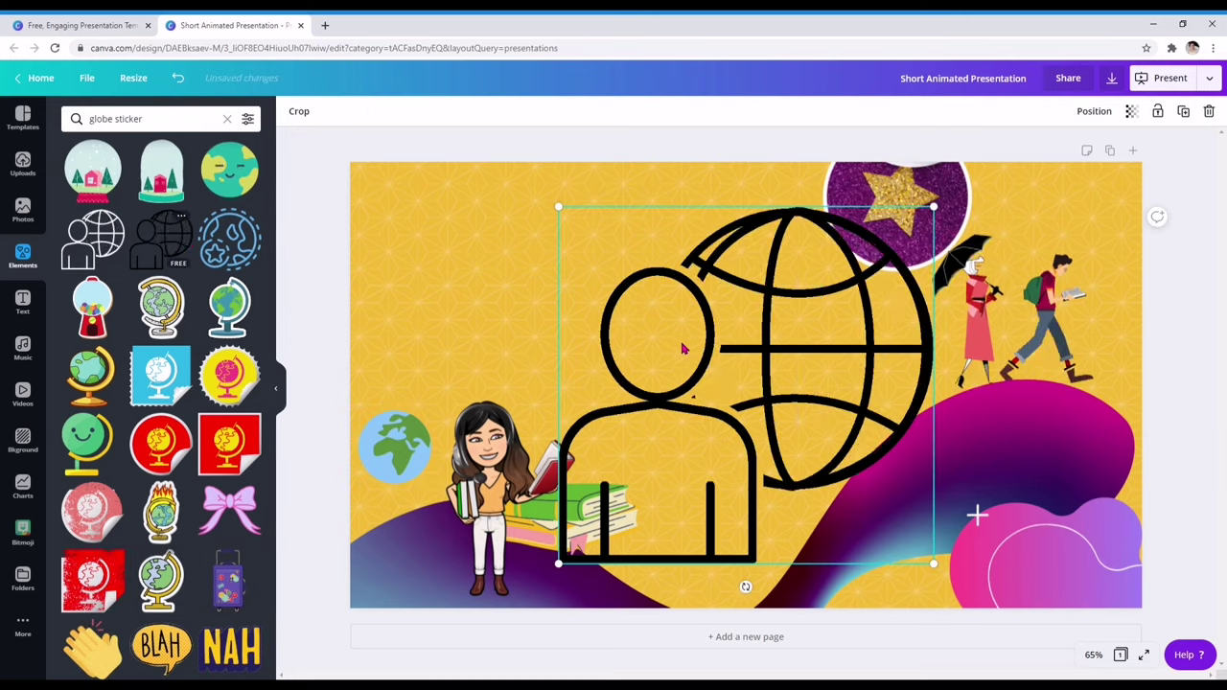
# - Shrink the outline sticker and place it over the small Earth at the slide's left edge
pyautogui.moveTo(671, 348); pyautogui.dragTo(417, 451)
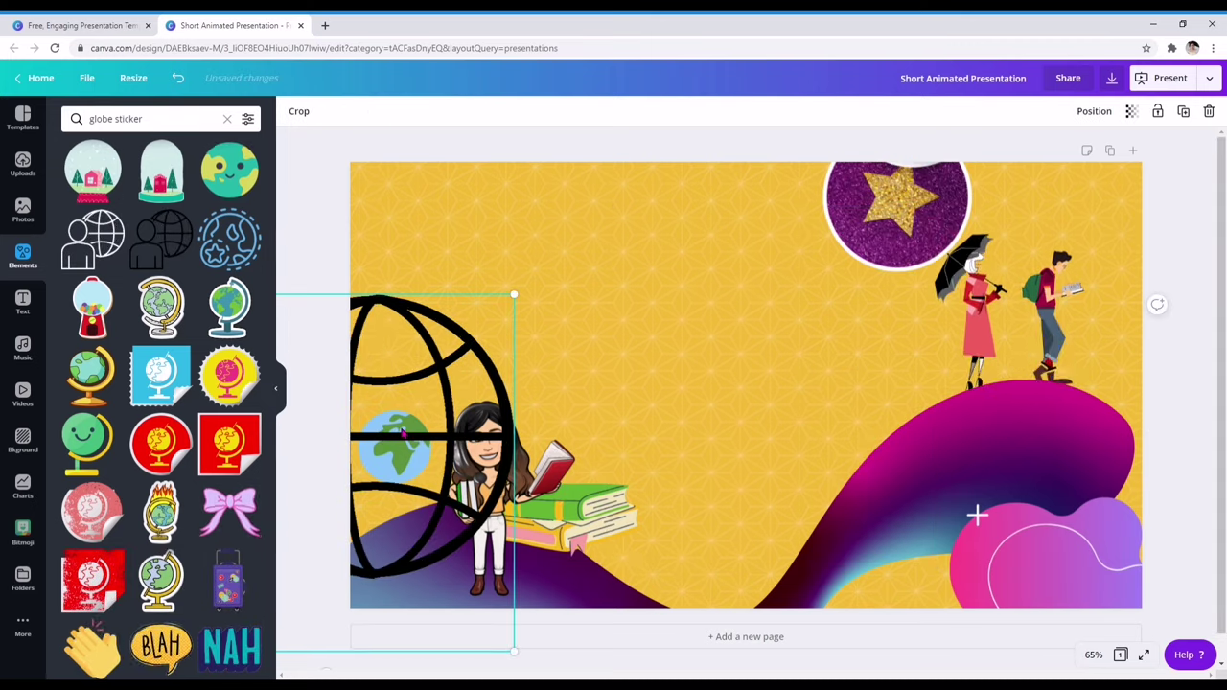
pyautogui.moveTo(515, 298); pyautogui.dragTo(425, 437)
pyautogui.moveTo(384, 499); pyautogui.dragTo(625, 374)
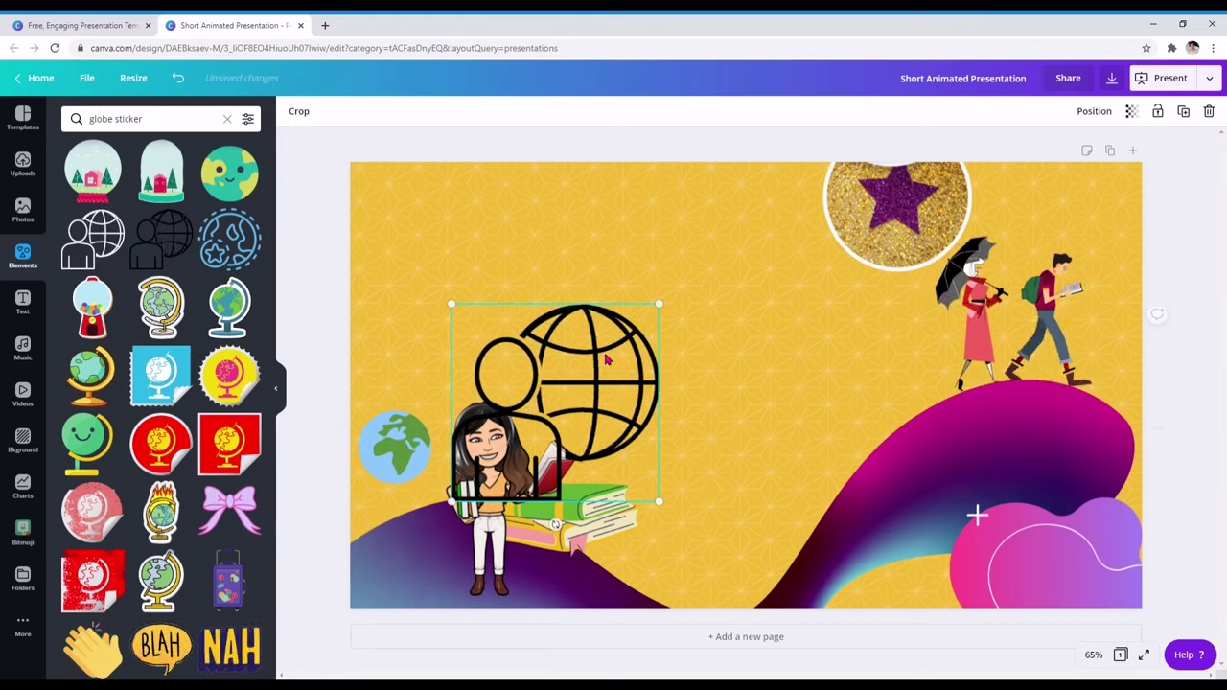
pyautogui.moveTo(660, 313); pyautogui.dragTo(566, 397)
pyautogui.moveTo(518, 436); pyautogui.dragTo(390, 438)
pyautogui.moveTo(457, 330); pyautogui.dragTo(419, 309)
pyautogui.moveTo(445, 359); pyautogui.dragTo(312, 186)
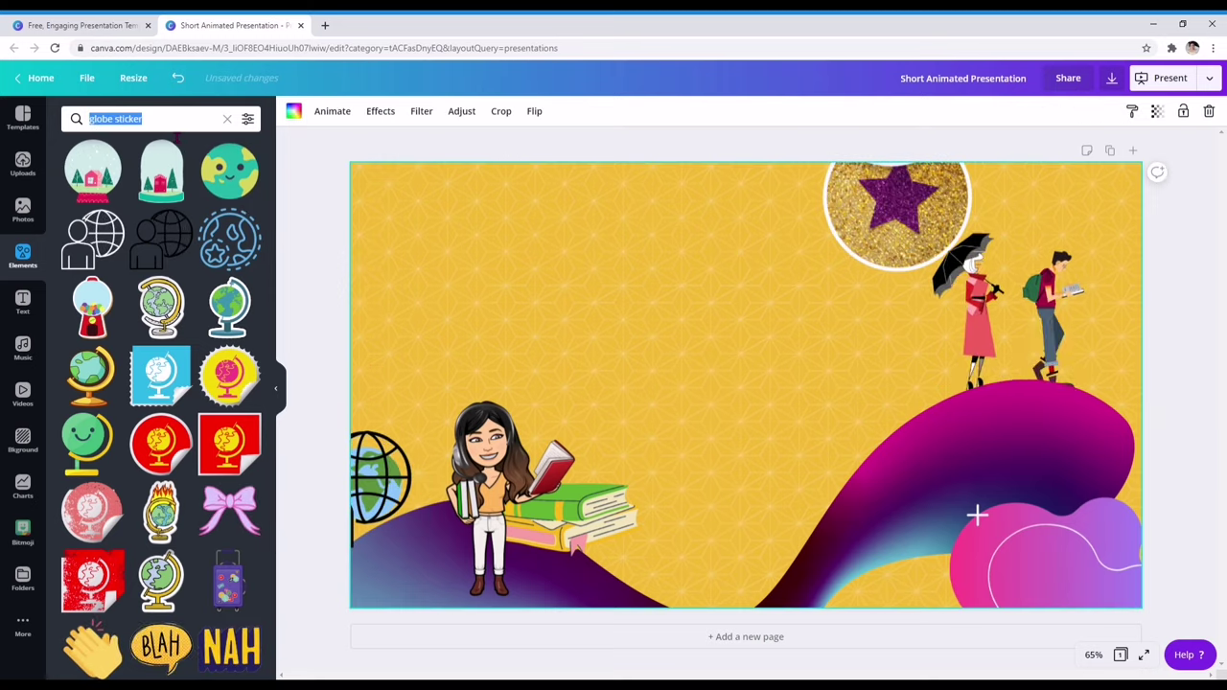
# - Search Elements for 'hand' and add the white outstretched hand
pyautogui.write('hand')
pyautogui.press('Return')
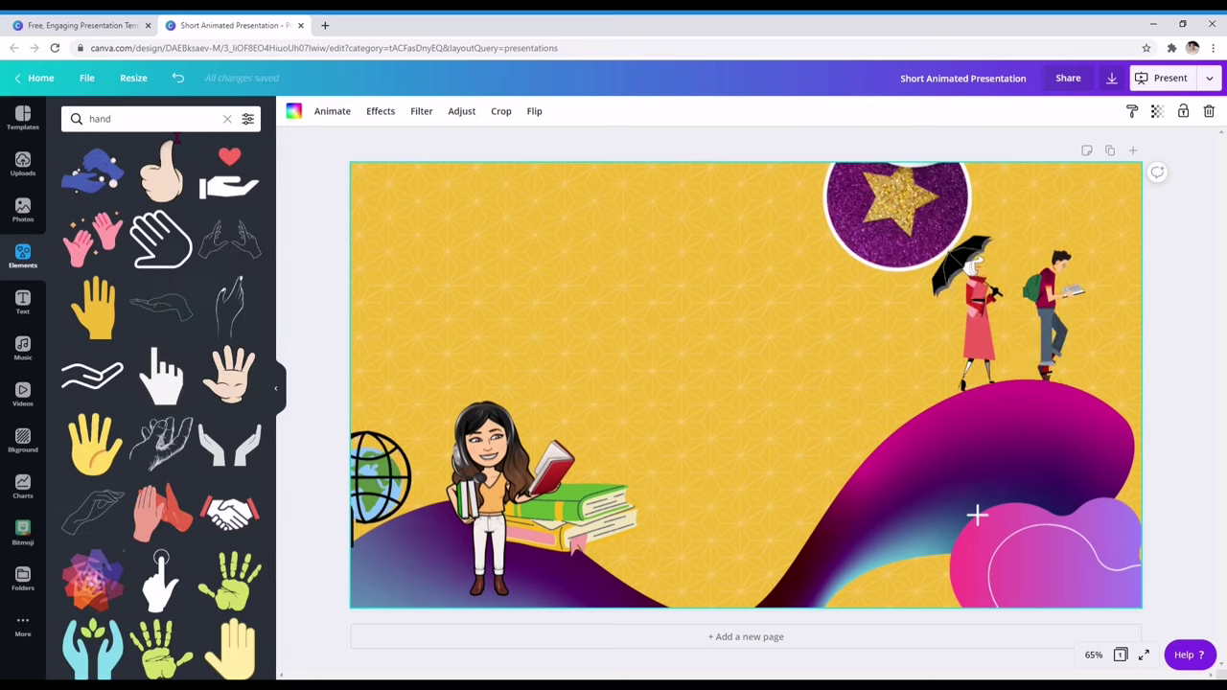
pyautogui.scroll(-8, 160, 402)
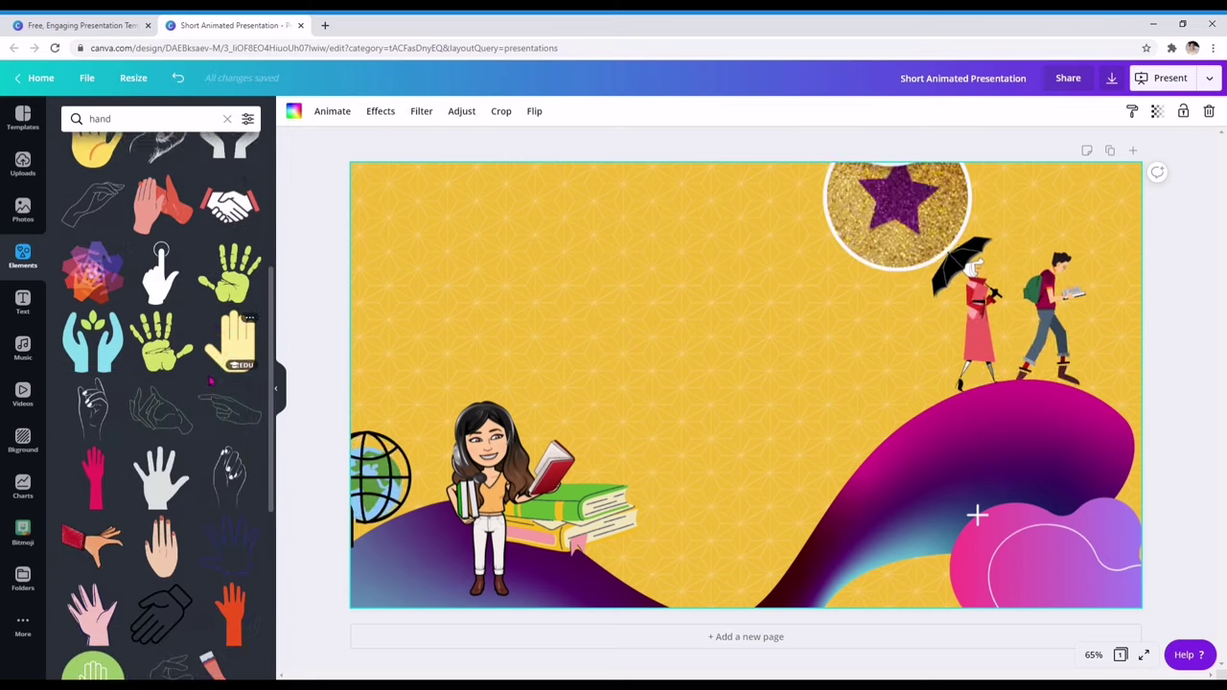
pyautogui.scroll(-5, 215, 383)
pyautogui.scroll(-5, 214, 384)
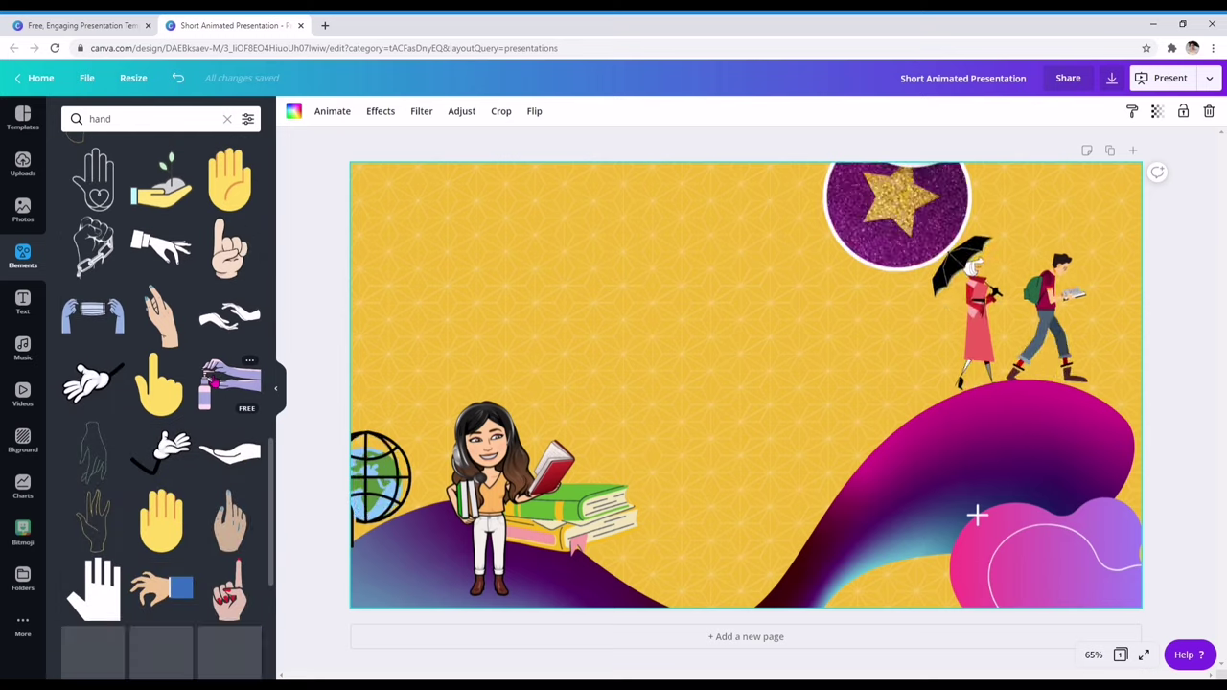
pyautogui.click(230, 449)
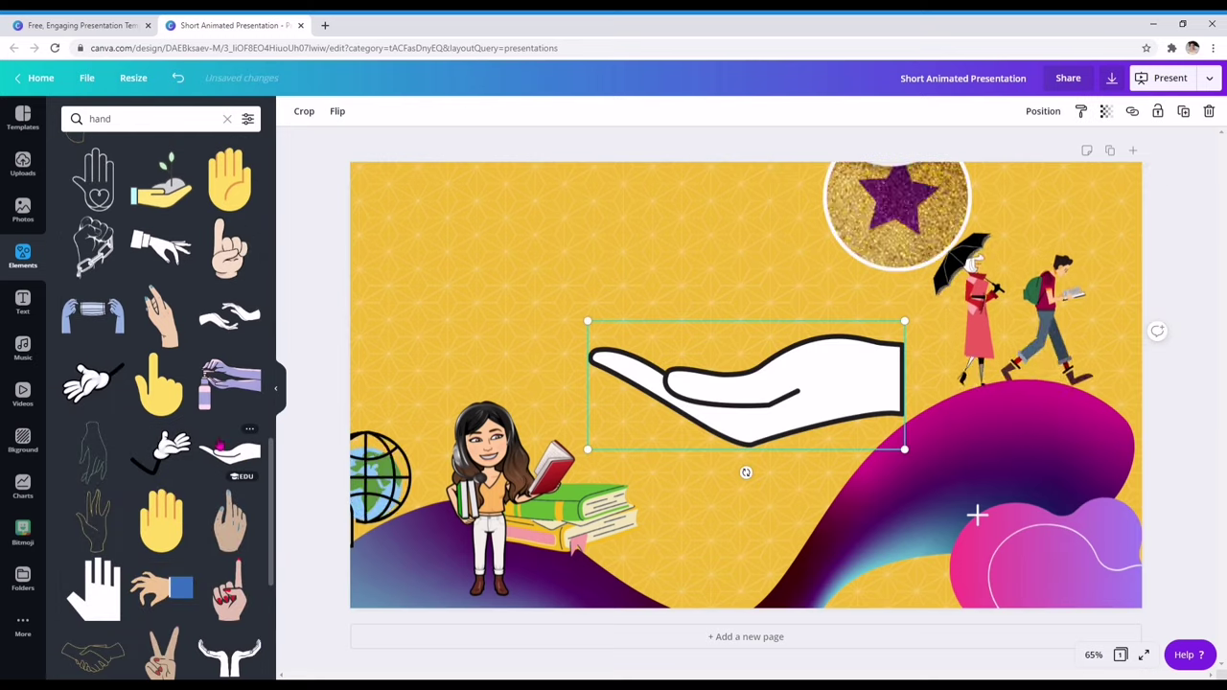
# - Flip the hand horizontally, shrink it and place it beside the girl at lower left
pyautogui.click(385, 113)
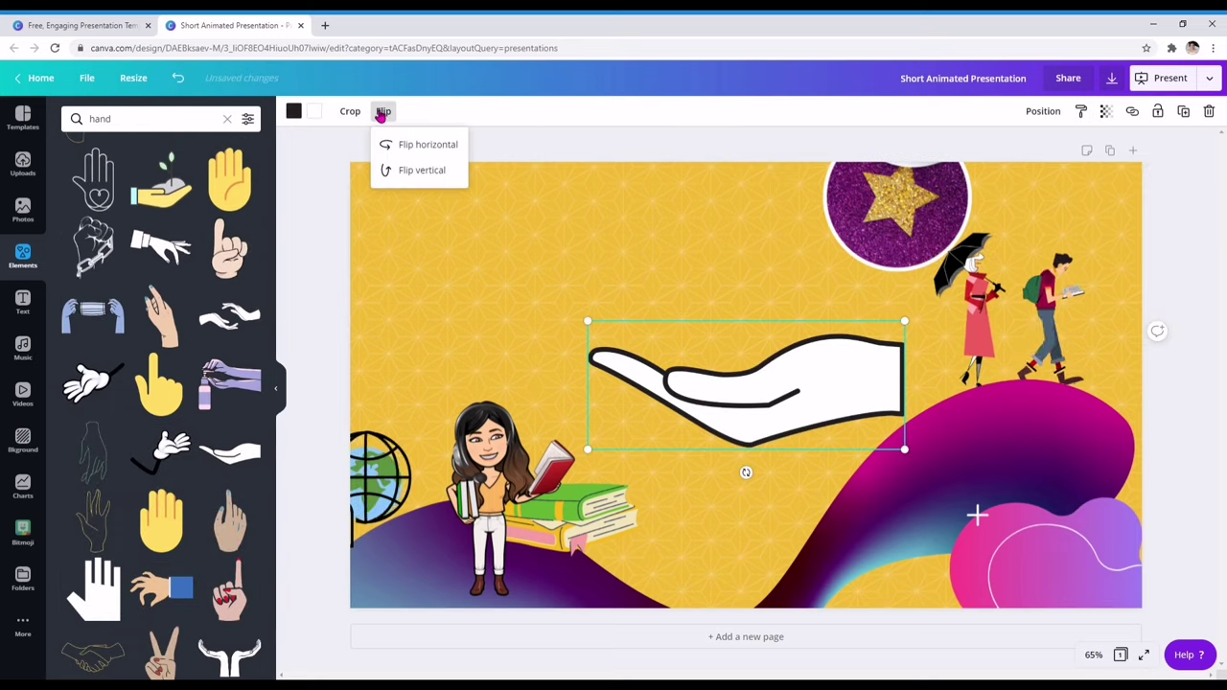
pyautogui.click(404, 144)
pyautogui.moveTo(723, 392); pyautogui.dragTo(505, 457)
pyautogui.moveTo(685, 397); pyautogui.dragTo(367, 537)
pyautogui.click(721, 381)
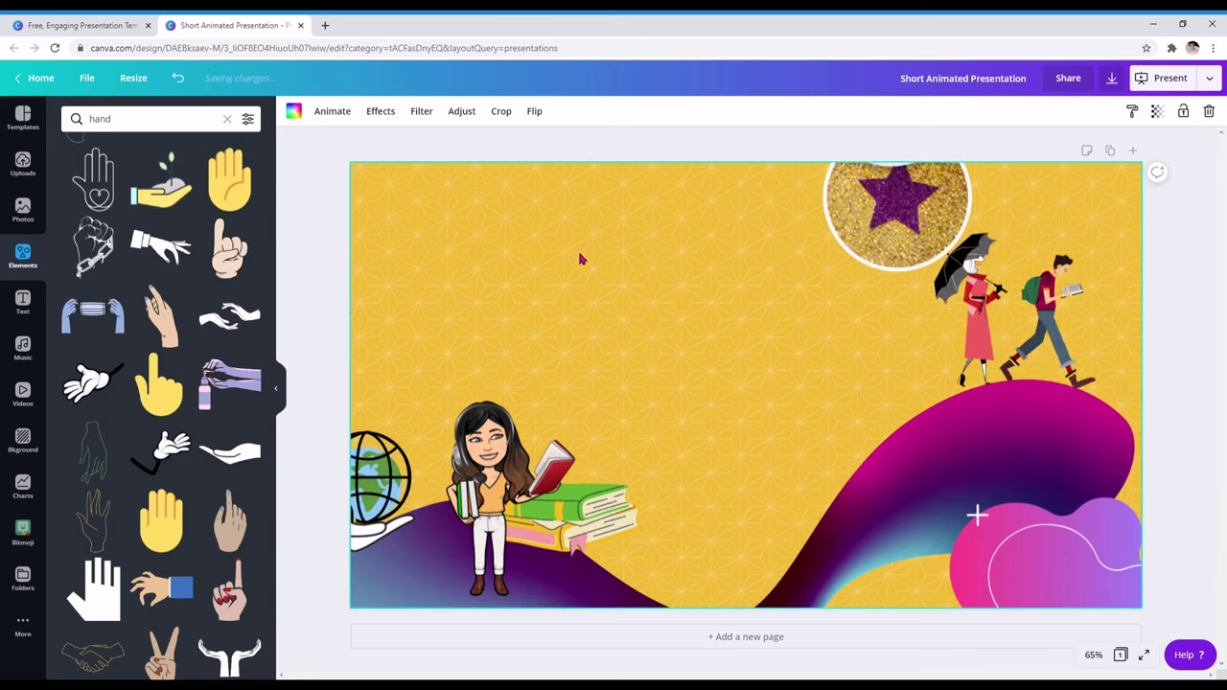
# - Add a heading enlarged to size 65.1 reading 'WELCOME TO MY CLASS'
pyautogui.click(23, 303)
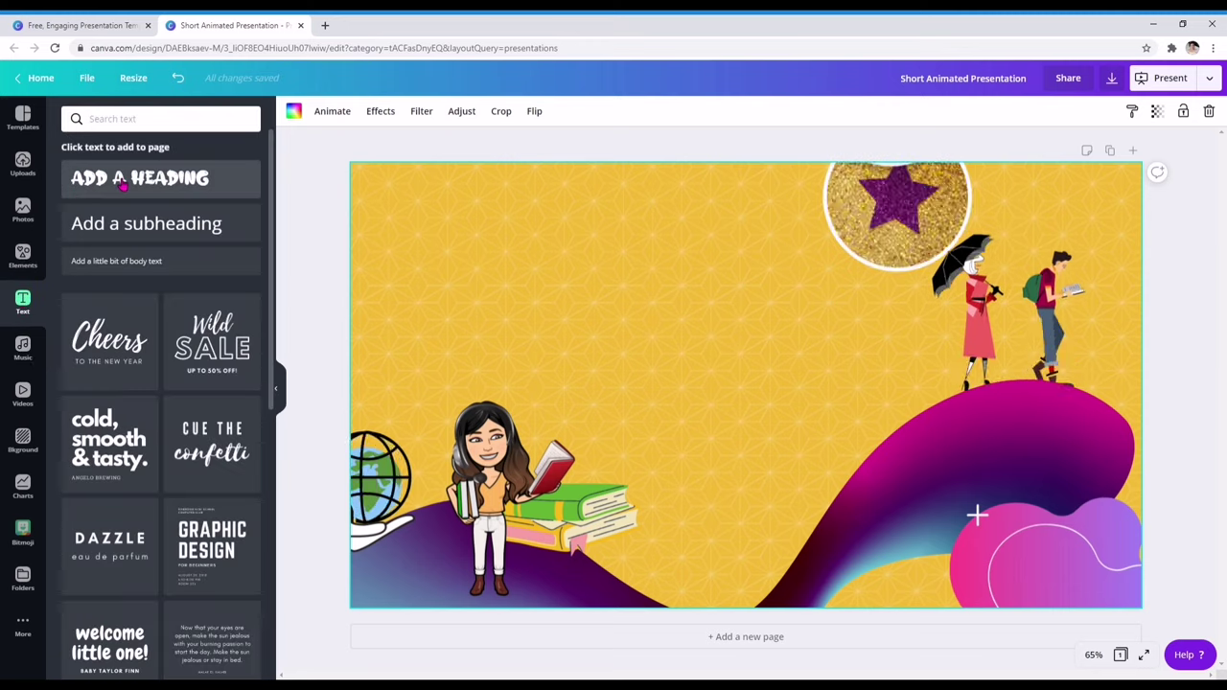
pyautogui.click(139, 179)
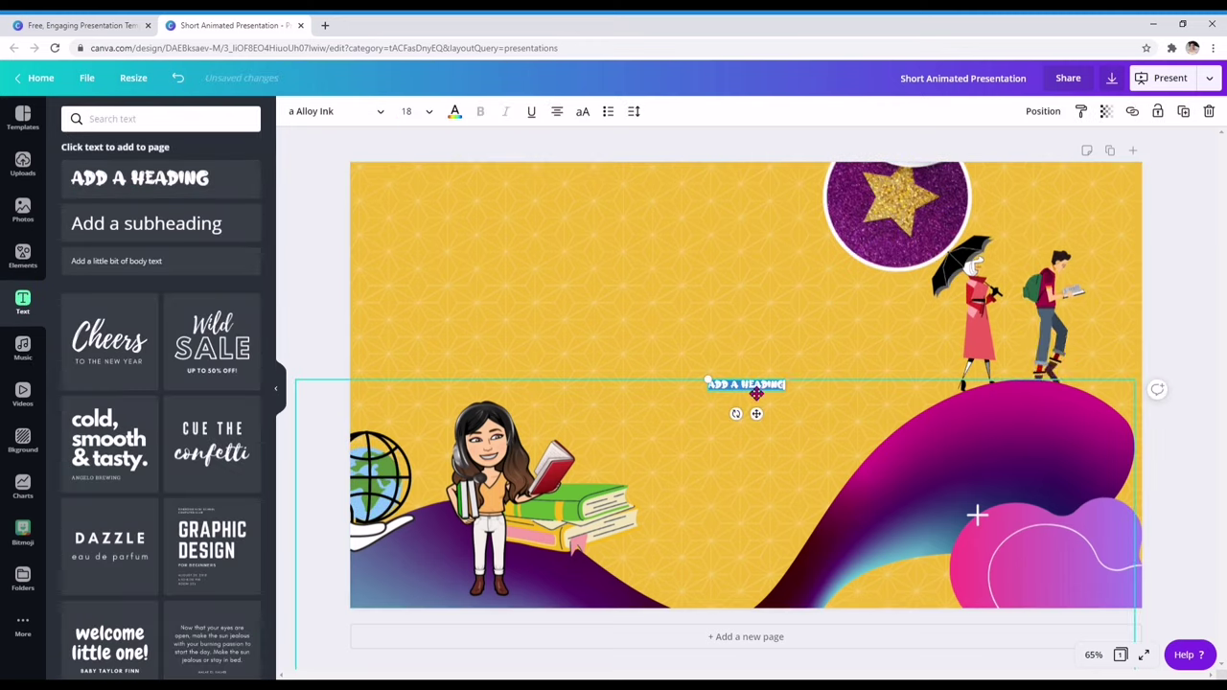
pyautogui.moveTo(714, 386); pyautogui.dragTo(528, 284)
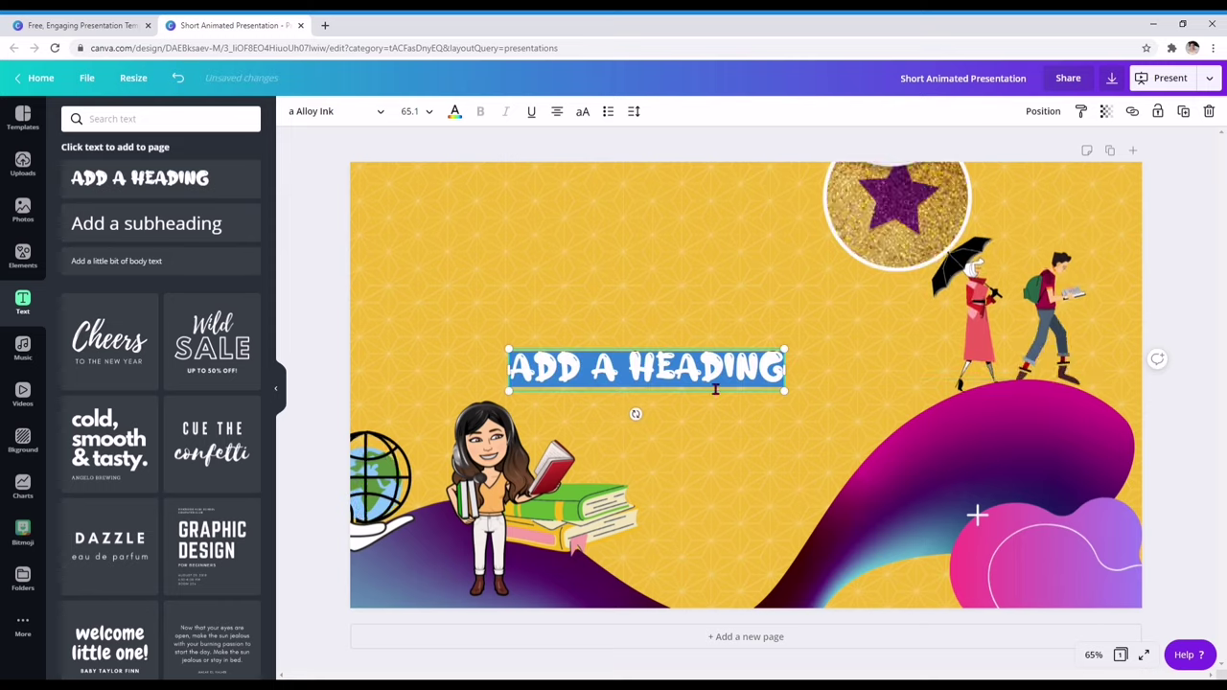
pyautogui.write('WE')
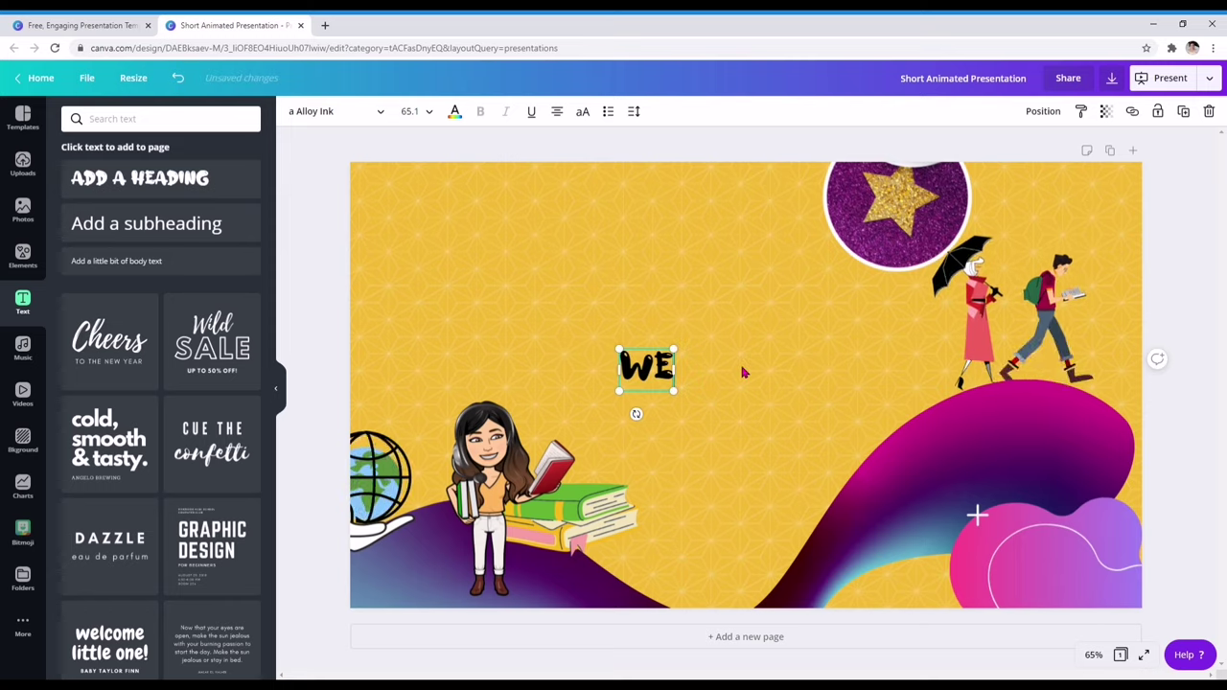
pyautogui.write('LCOME TO MY C')
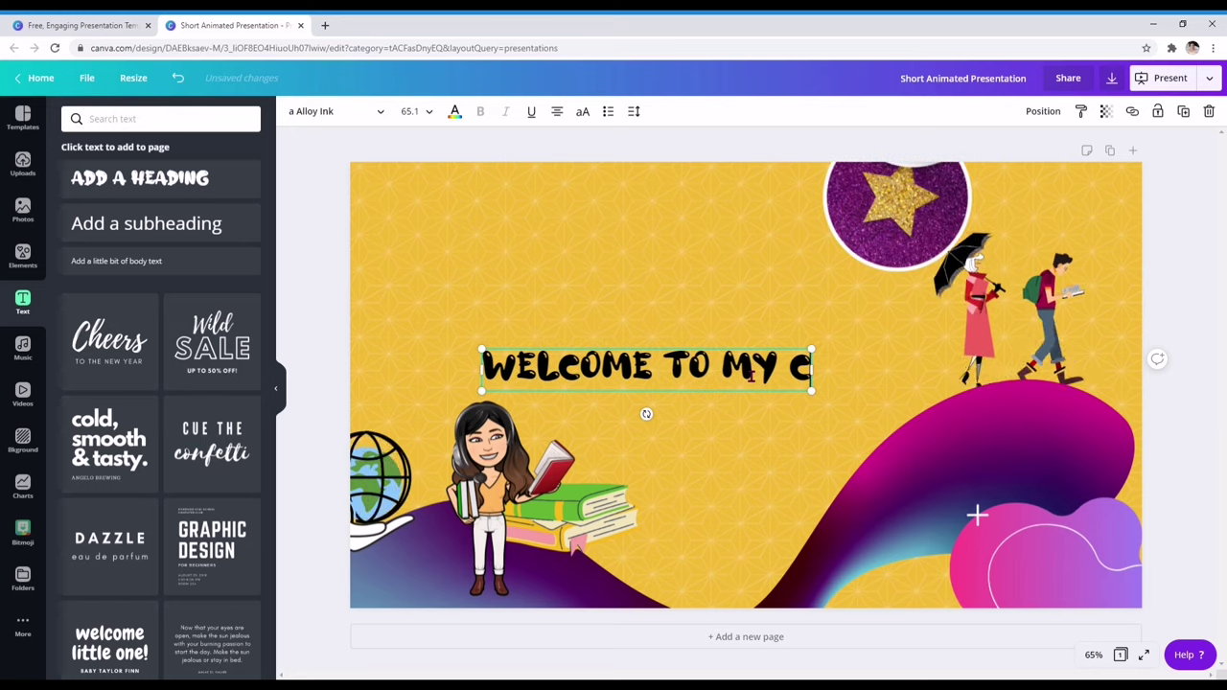
pyautogui.write('LASS')
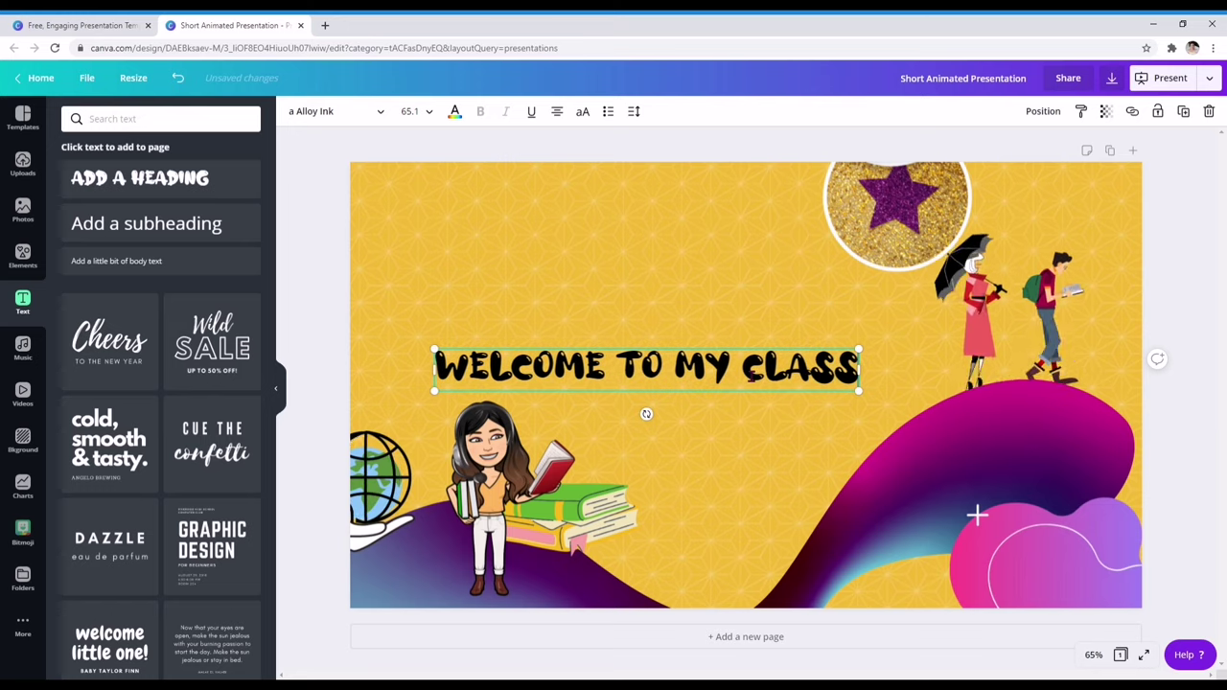
pyautogui.click(701, 454)
# - Break the heading into two lines before 'MY' and move it to the top left
pyautogui.click(702, 362)
pyautogui.moveTo(702, 362); pyautogui.dragTo(668, 242)
pyautogui.click(643, 244)
pyautogui.press('Return')
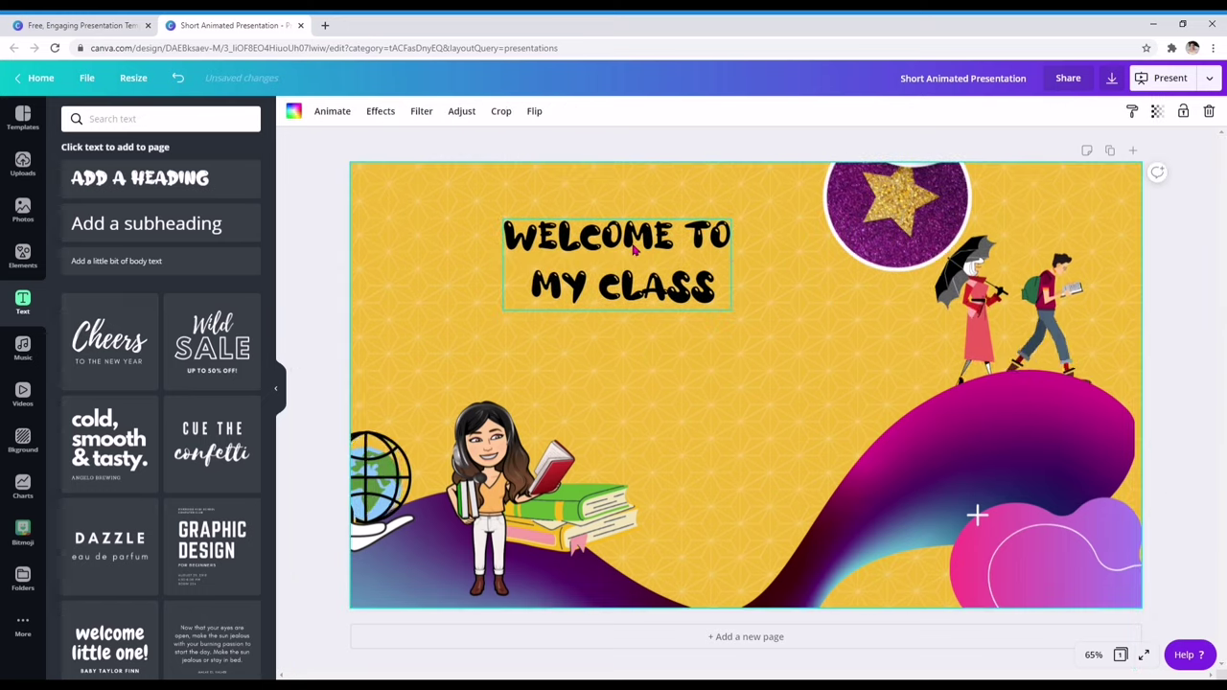
pyautogui.moveTo(714, 288); pyautogui.dragTo(661, 255)
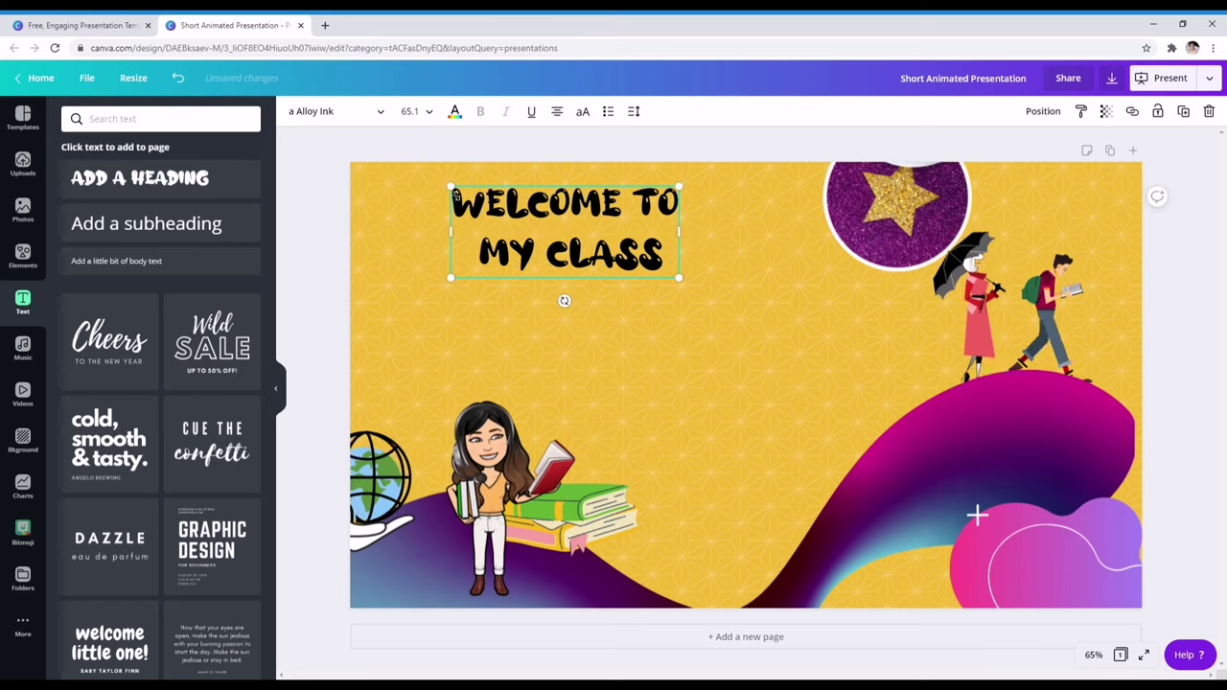
# - Switch the heading to the Amsterdam Three font and enlarge it to size 96.9
pyautogui.click(381, 114)
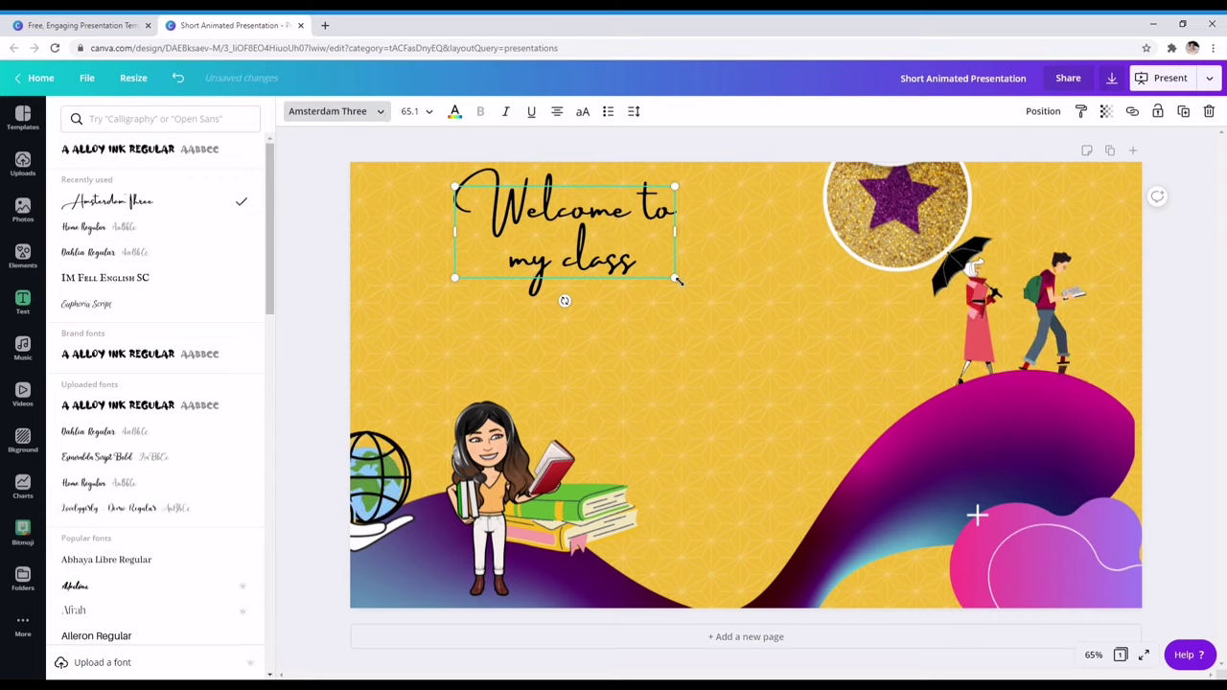
pyautogui.moveTo(681, 283); pyautogui.dragTo(778, 324)
pyautogui.moveTo(662, 255); pyautogui.dragTo(598, 315)
# - Capitalize the 'c' in 'class' so the heading reads 'my Class'
pyautogui.doubleClick(597, 317)
pyautogui.click(604, 326)
pyautogui.press('BackSpace')
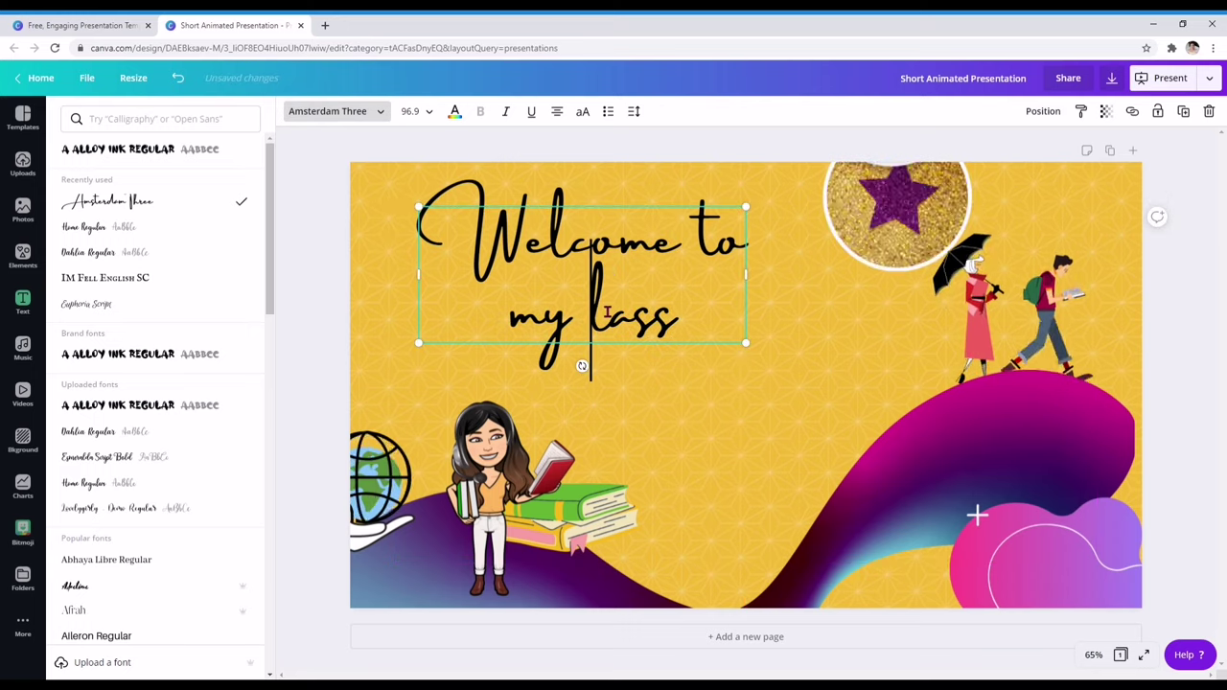
pyautogui.write('C')
pyautogui.press('Escape')
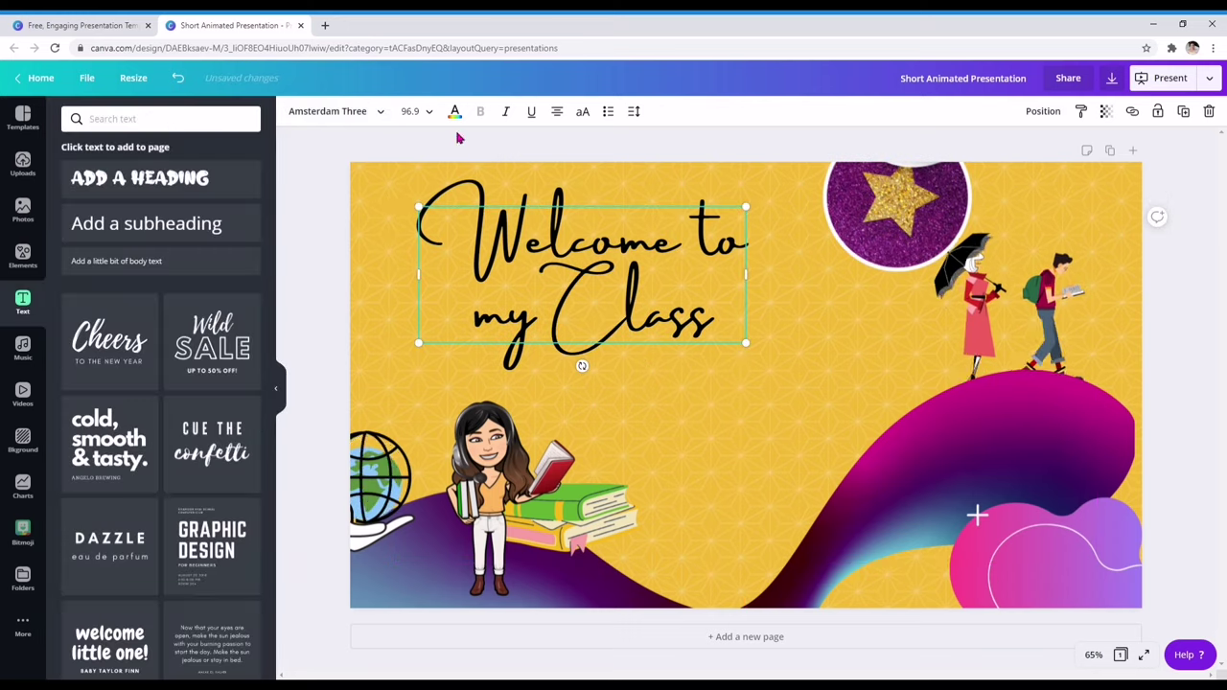
pyautogui.click(872, 319)
# - Widen the heading's text box on both its right and left sides
pyautogui.click(585, 321)
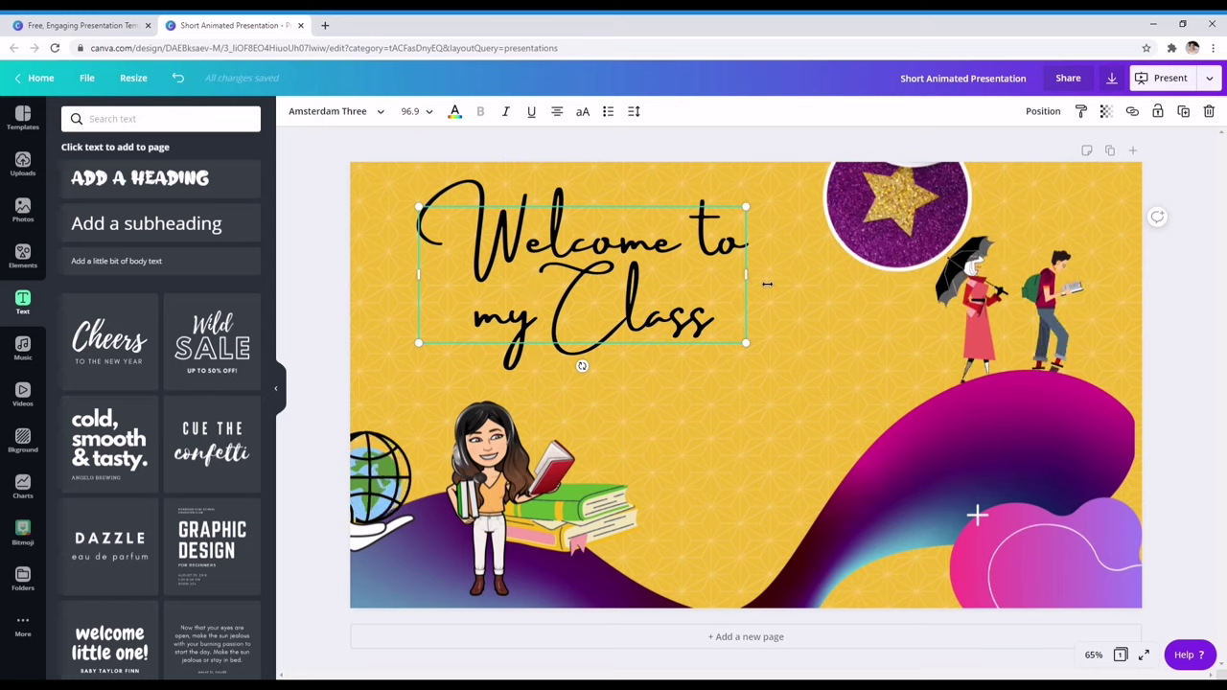
pyautogui.moveTo(770, 285); pyautogui.dragTo(801, 285)
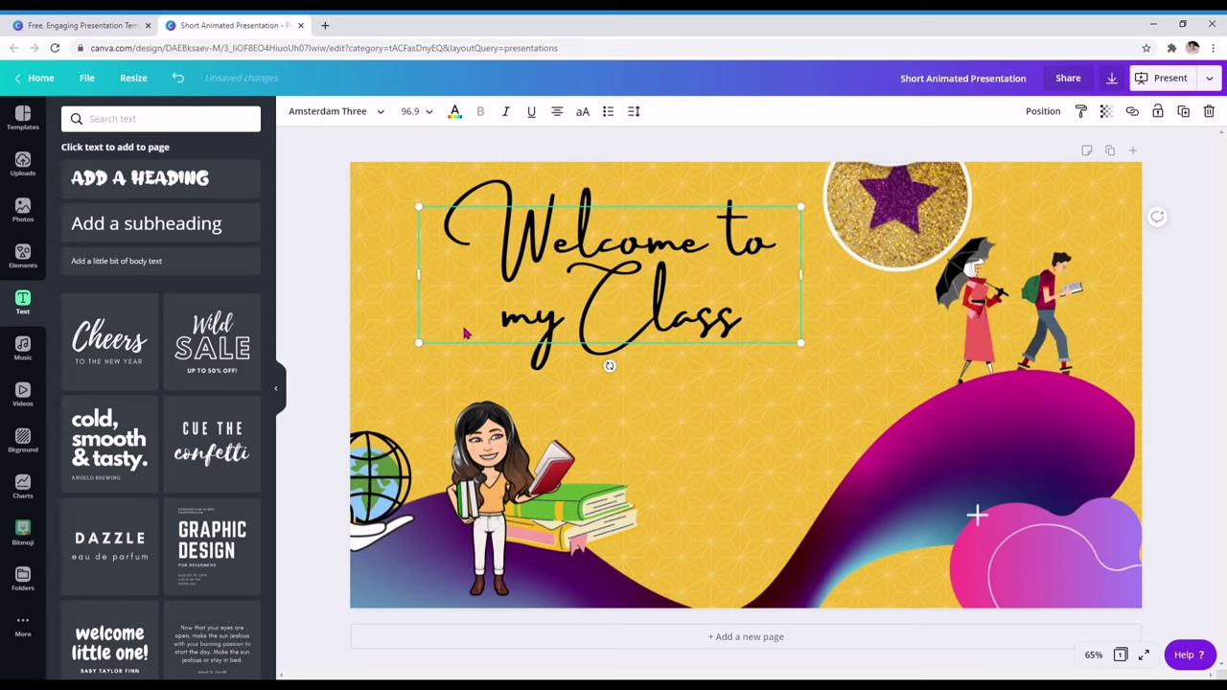
pyautogui.moveTo(423, 280); pyautogui.dragTo(382, 280)
pyautogui.click(830, 371)
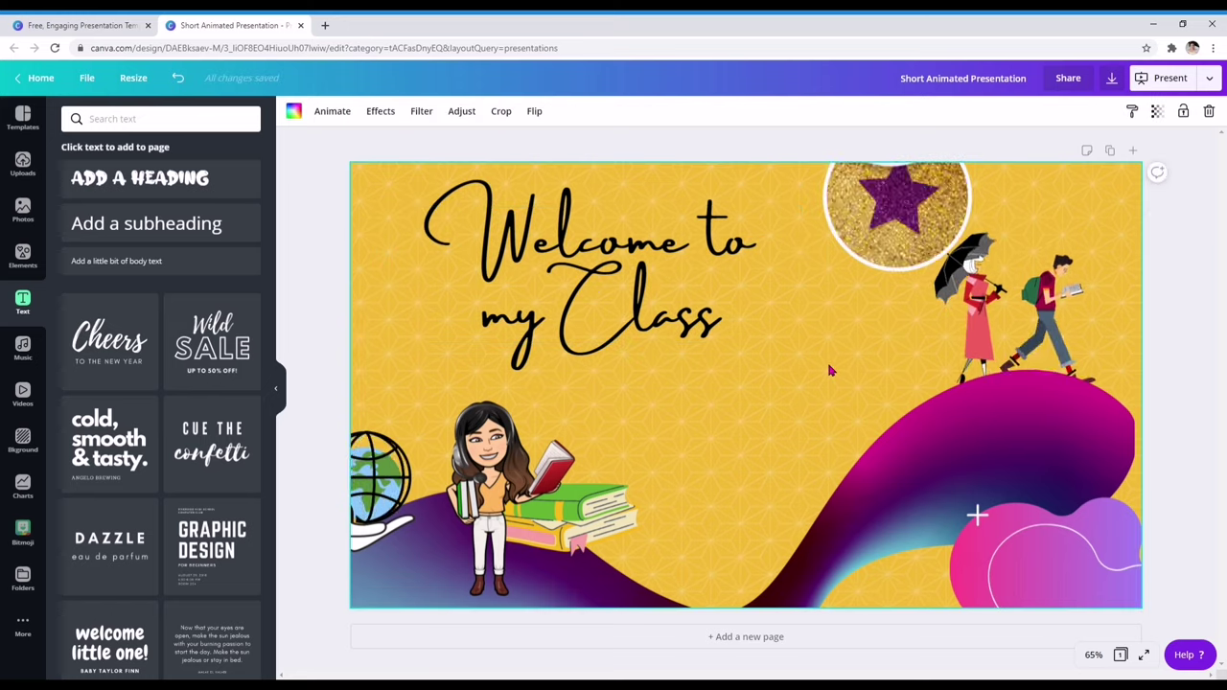
# - Nudge the heading up to the slide's top edge and shift the glitter star circle left
pyautogui.click(898, 209)
pyautogui.moveTo(648, 281); pyautogui.dragTo(682, 253)
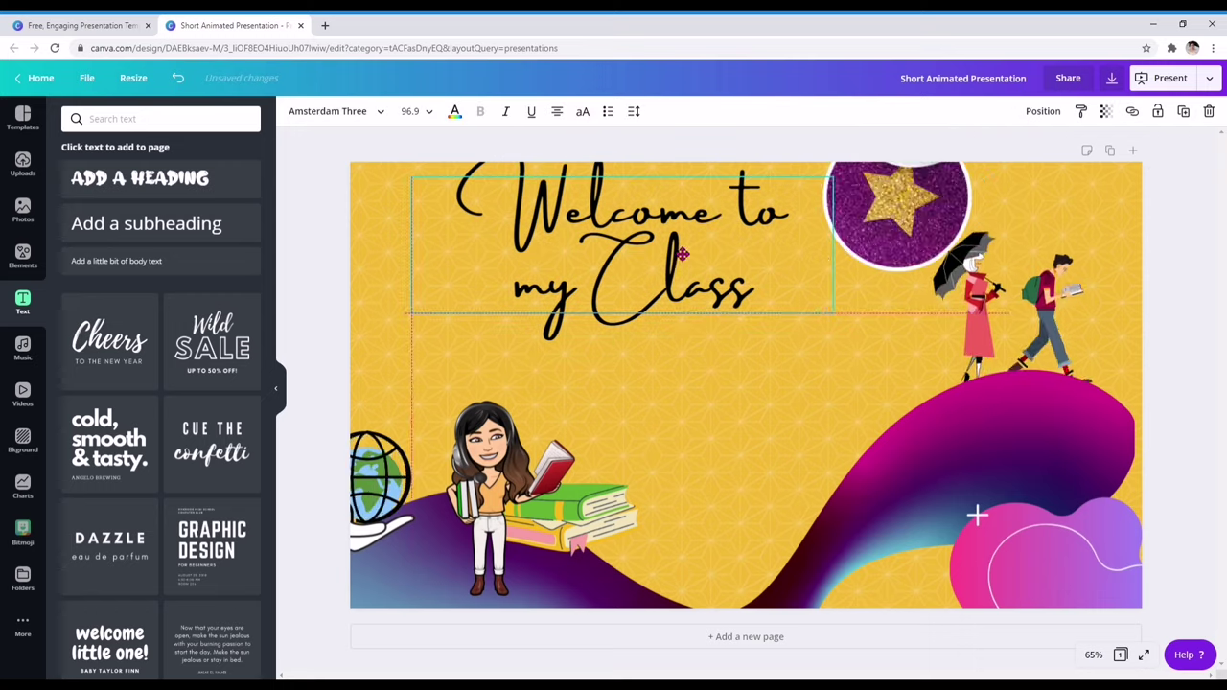
pyautogui.moveTo(893, 212); pyautogui.dragTo(853, 214)
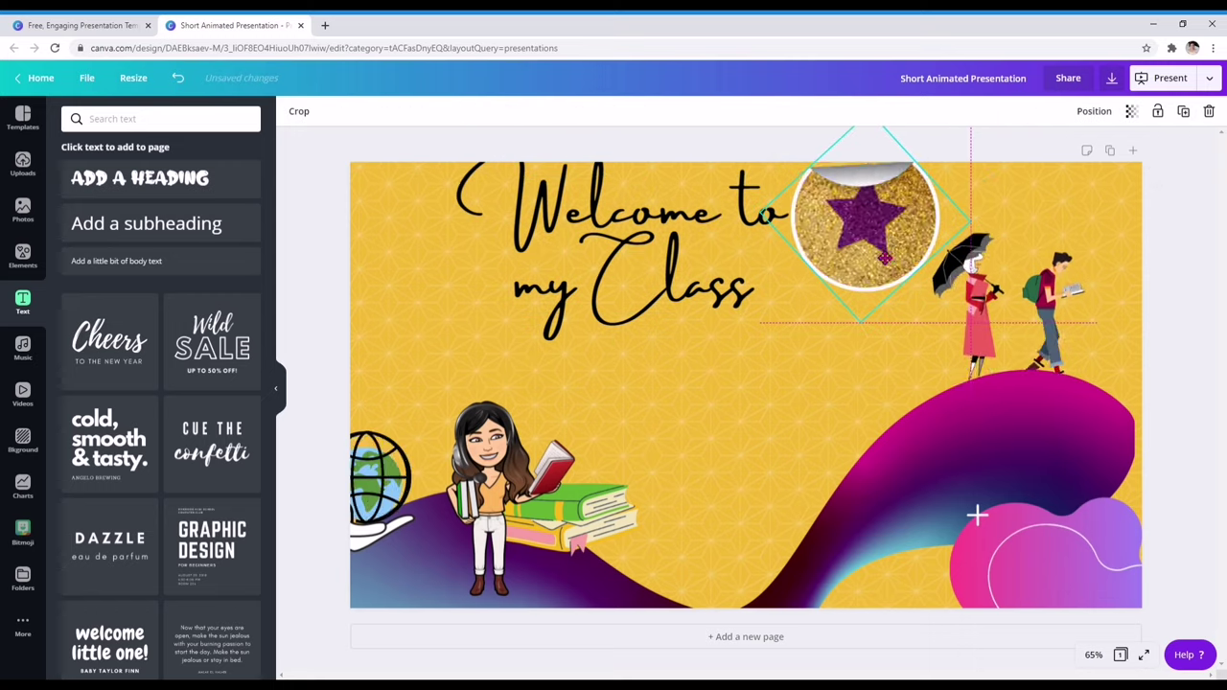
pyautogui.moveTo(731, 254); pyautogui.dragTo(715, 252)
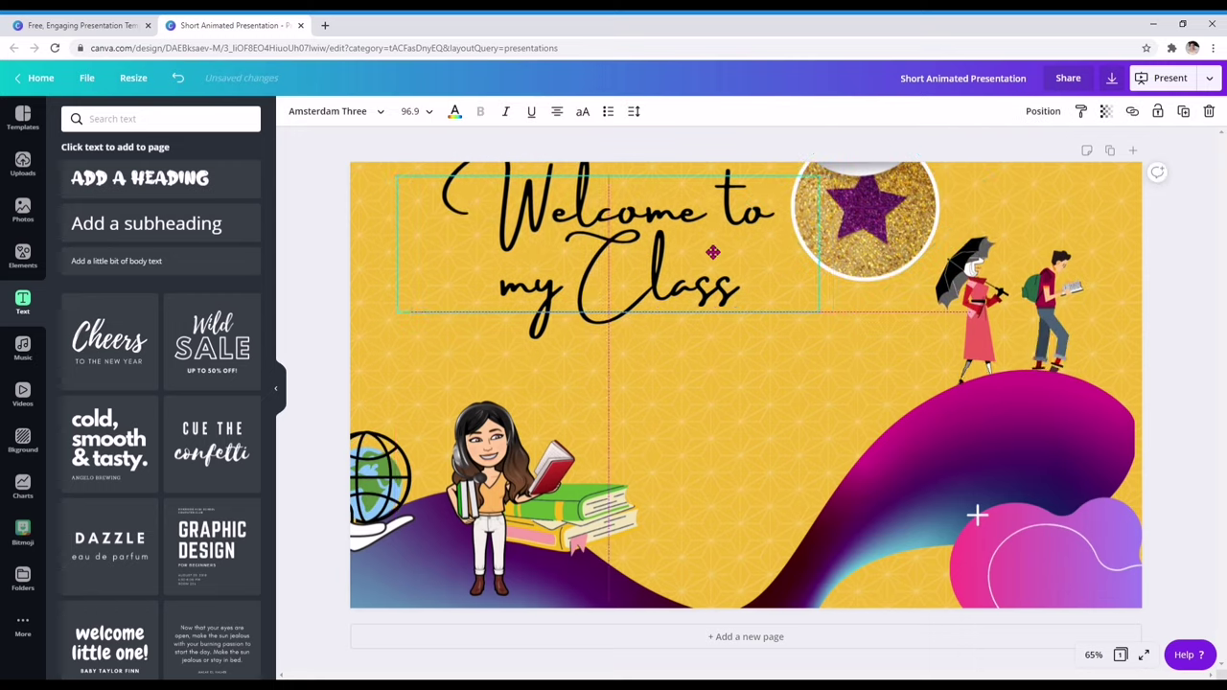
pyautogui.click(714, 400)
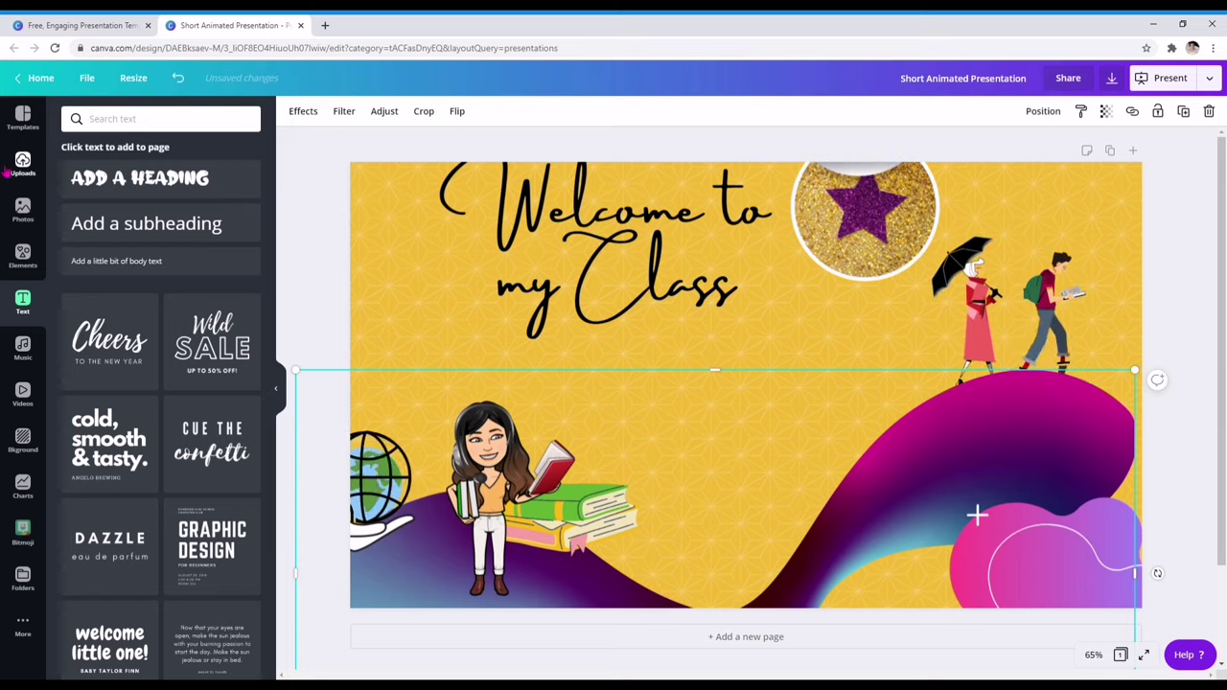
# - Add the 3-D cubes sticker from the 'school sticker' results, shrink it and set it atop the globe
pyautogui.click(21, 251)
pyautogui.scroll(-10, 163, 431)
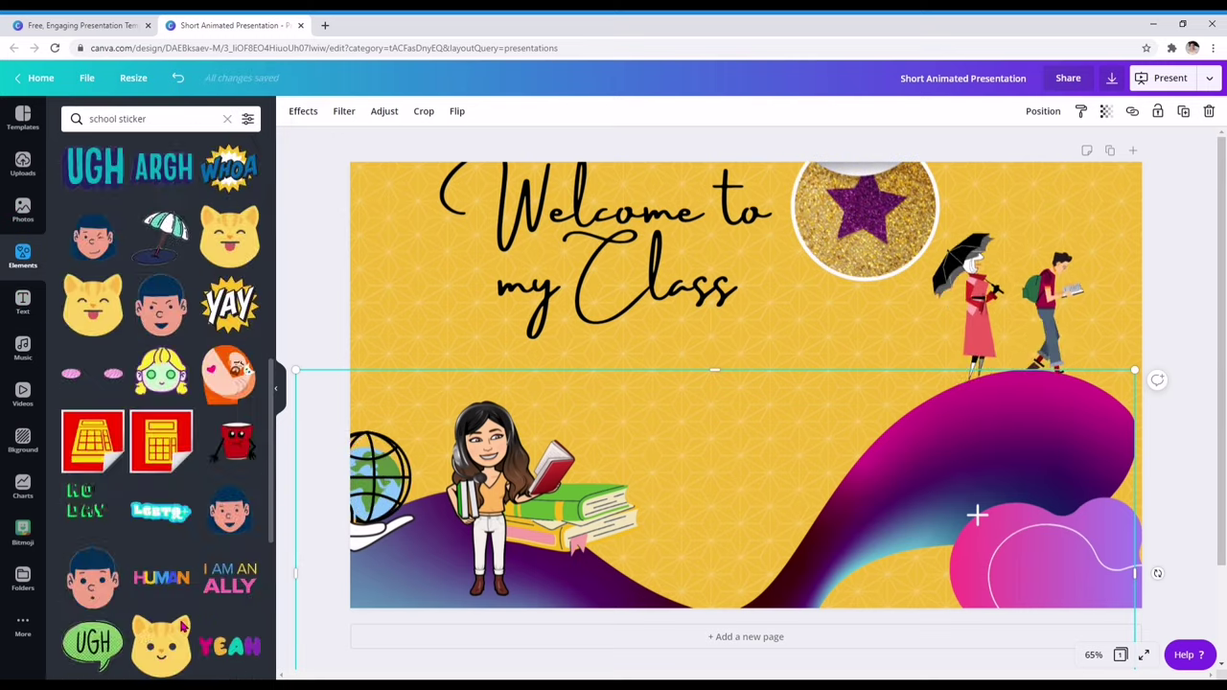
pyautogui.scroll(-8, 163, 402)
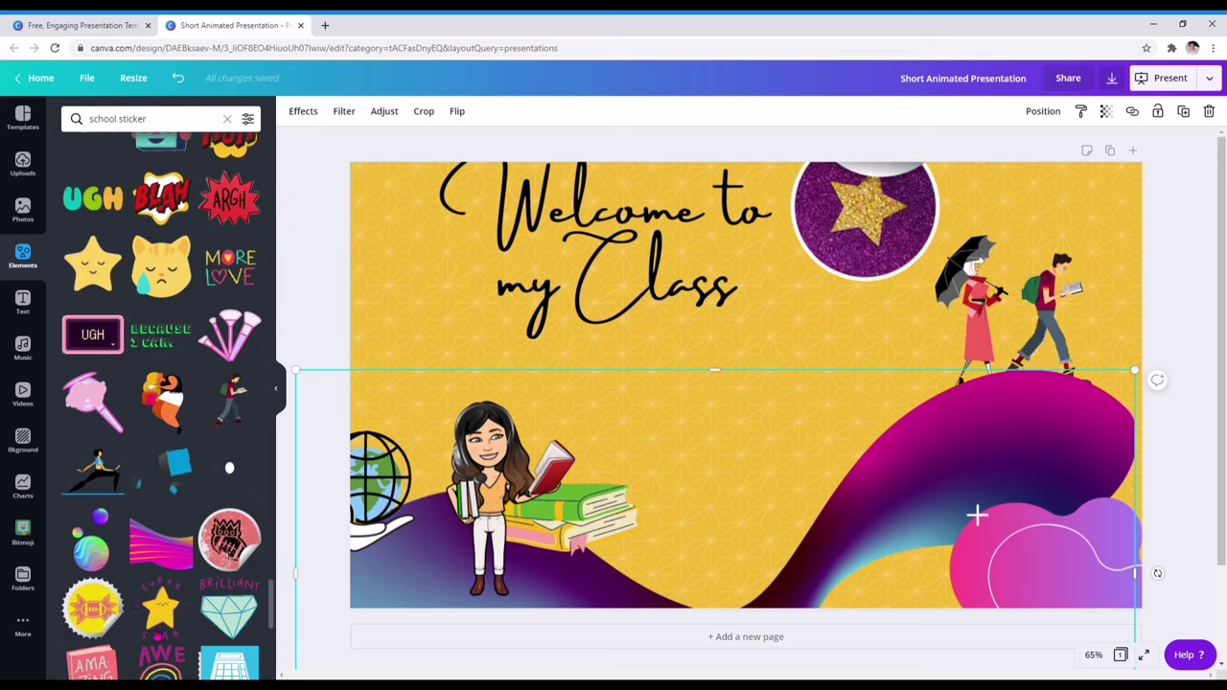
pyautogui.click(165, 463)
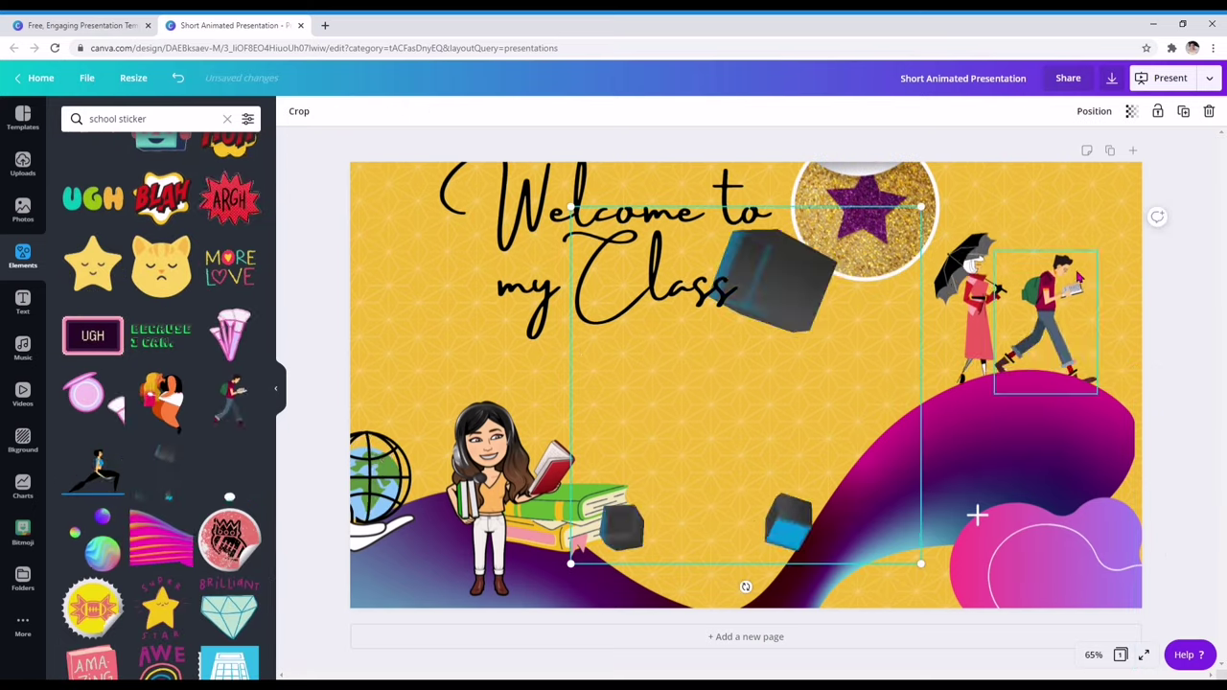
pyautogui.moveTo(920, 206); pyautogui.dragTo(640, 494)
pyautogui.moveTo(617, 557); pyautogui.dragTo(396, 465)
pyautogui.click(688, 400)
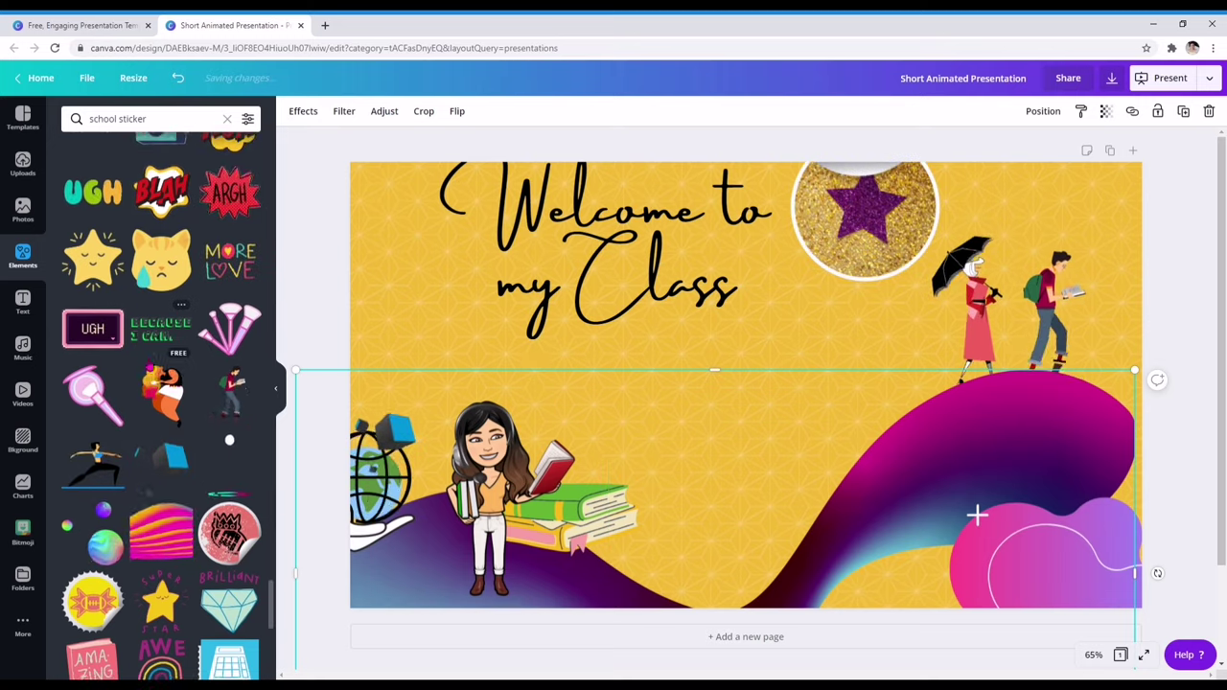
pyautogui.scroll(-3, 154, 288)
pyautogui.click(126, 129)
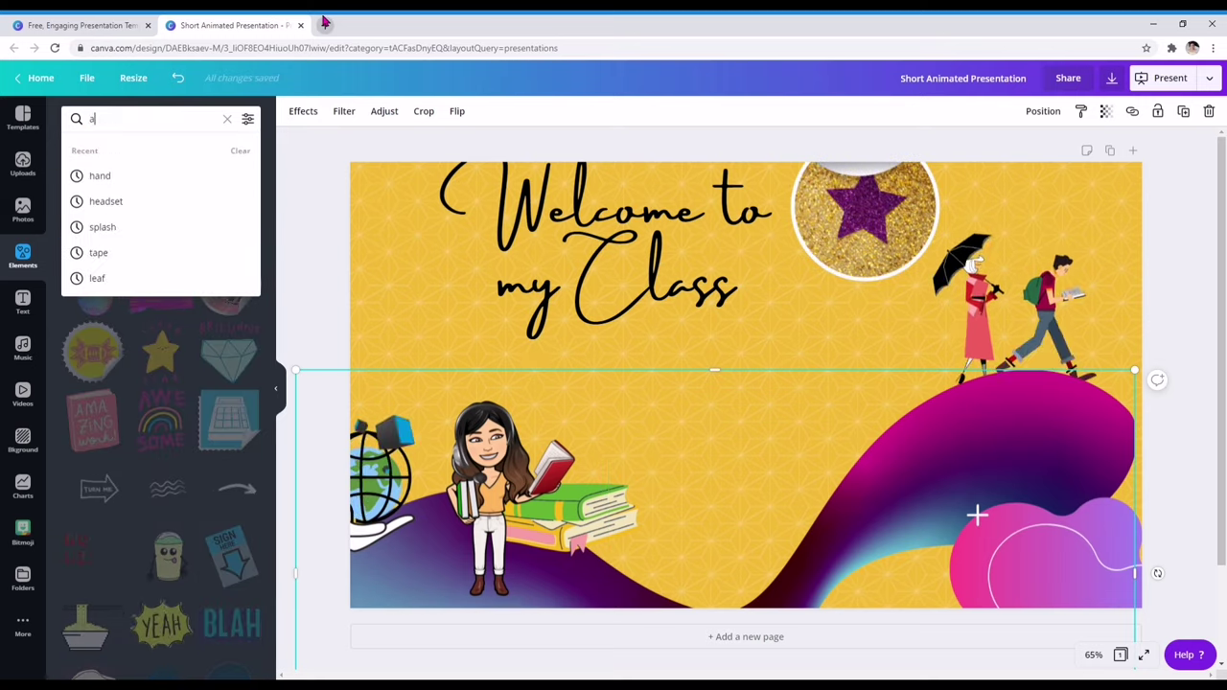
# - Add a small white 3-D arrow sticker from an 'arrow' search, then bring up the music library
pyautogui.write('arrow stcker')
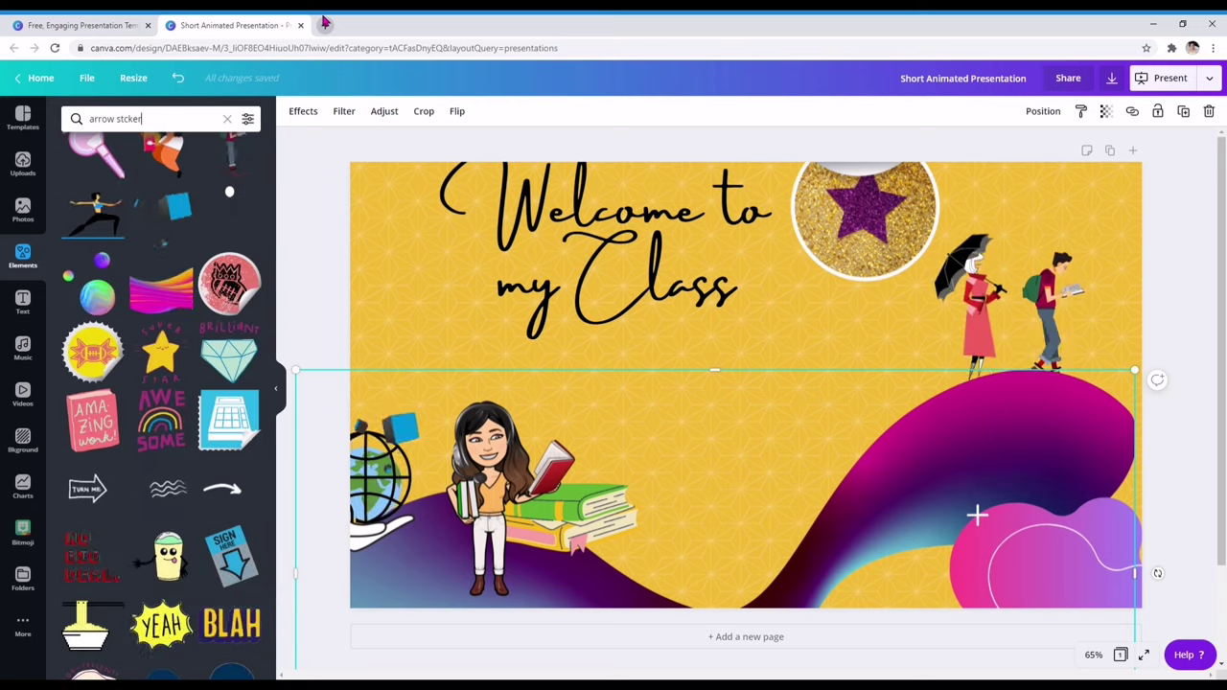
pyautogui.click(151, 422)
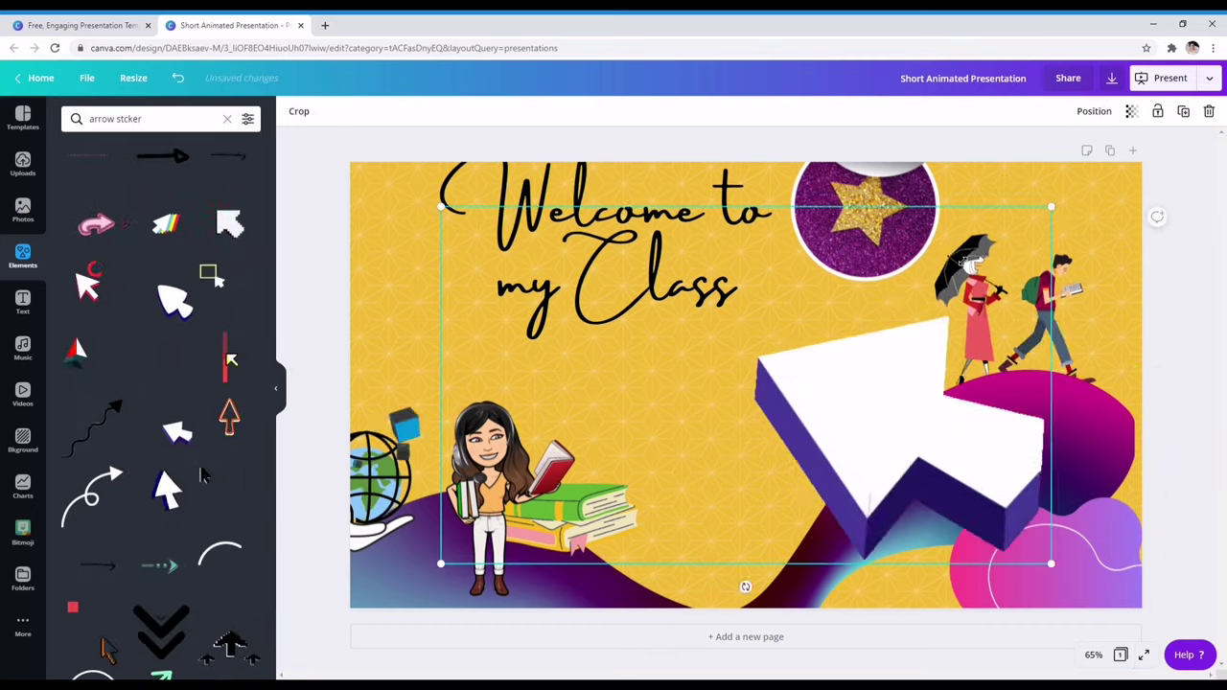
pyautogui.moveTo(1055, 192); pyautogui.dragTo(399, 506)
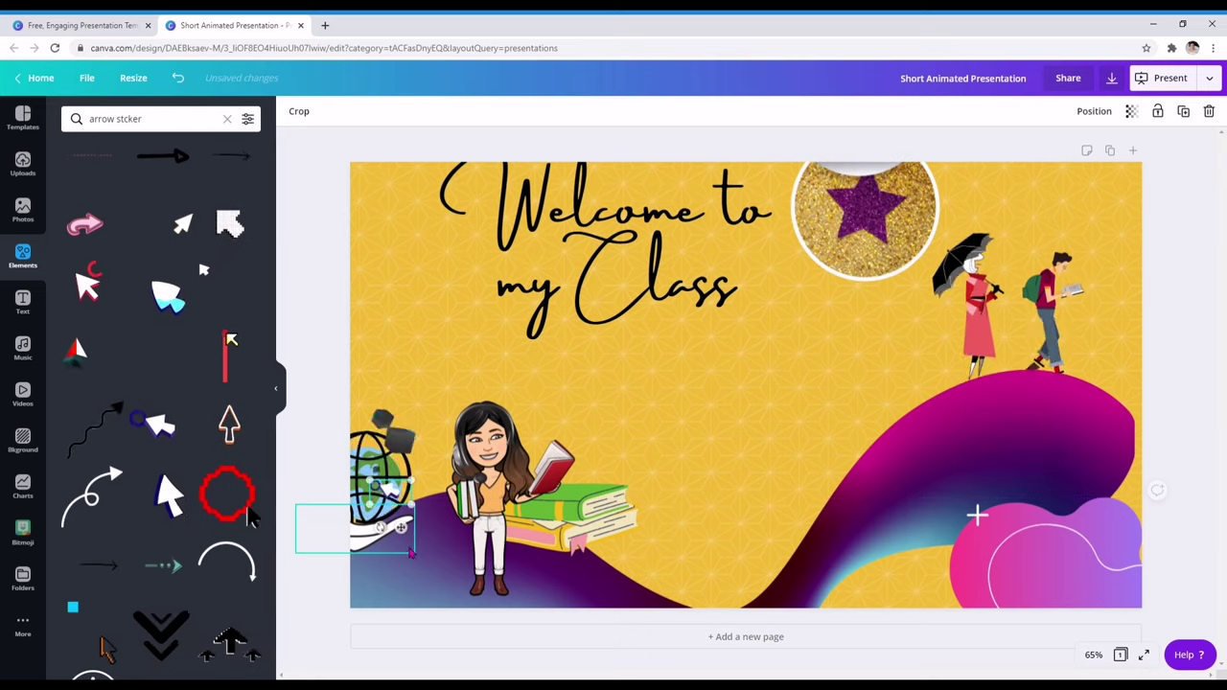
pyautogui.click(820, 395)
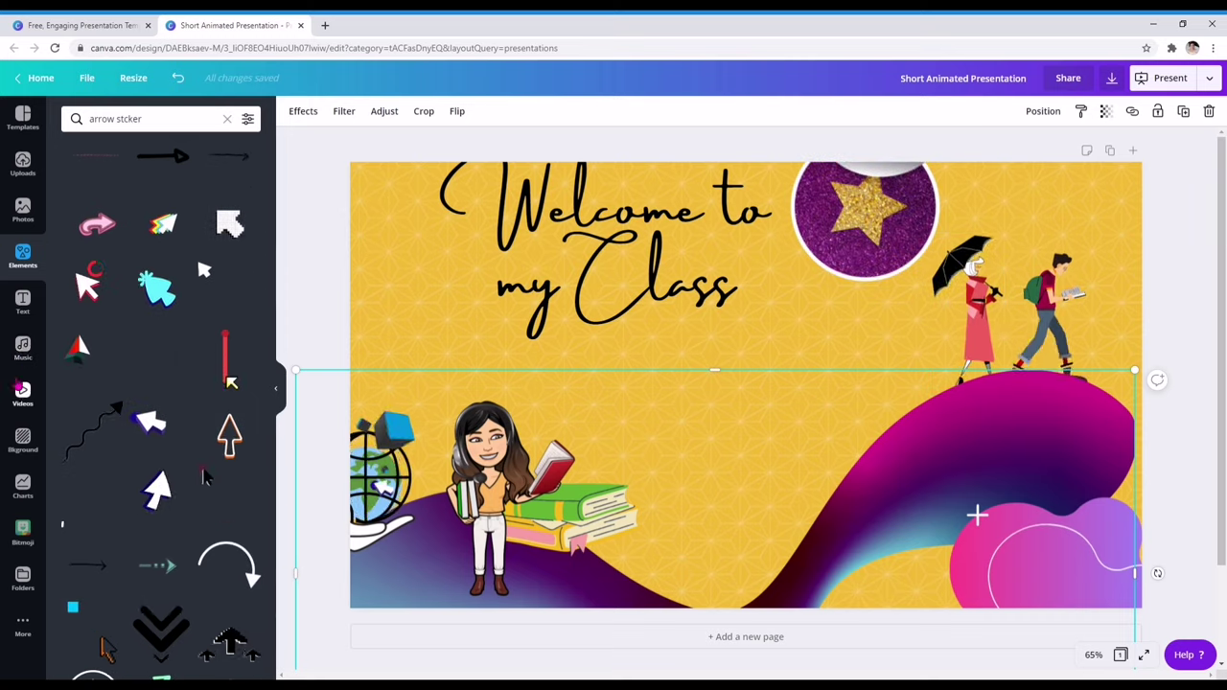
pyautogui.click(22, 351)
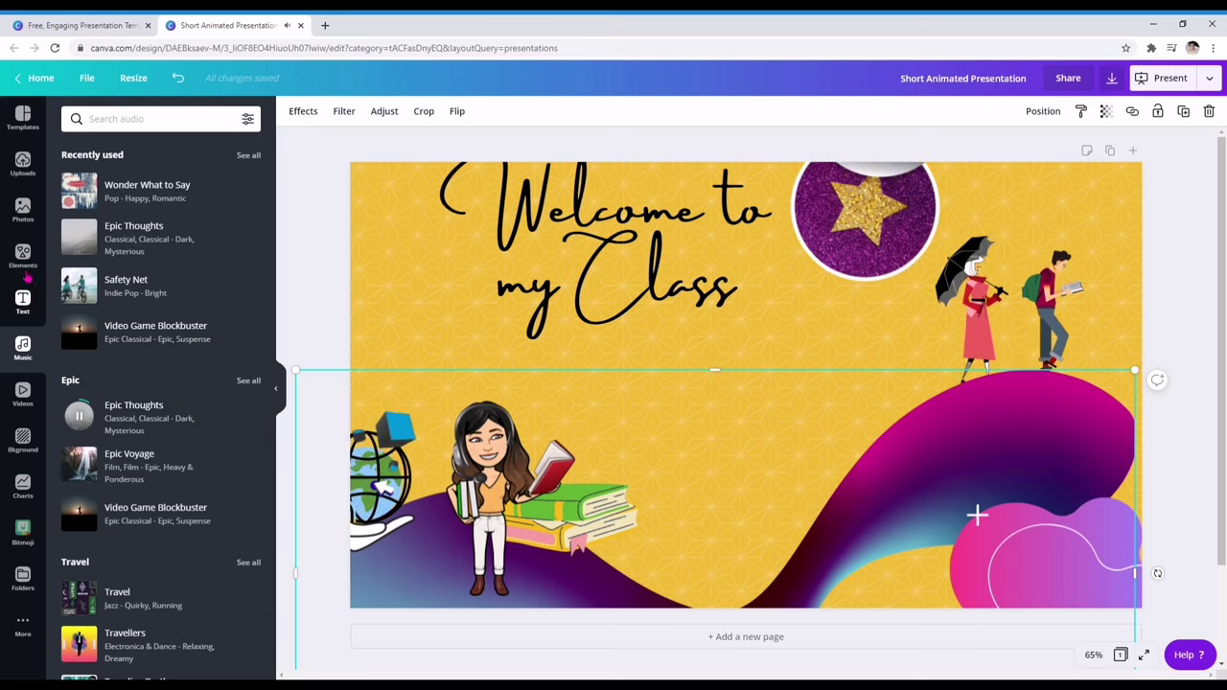
# - Search music for 'wonde', add 'Wonder What to Say' (1:52) as the soundtrack, and stop its preview
pyautogui.scroll(-1, 86, 456)
pyautogui.scroll(-3, 96, 451)
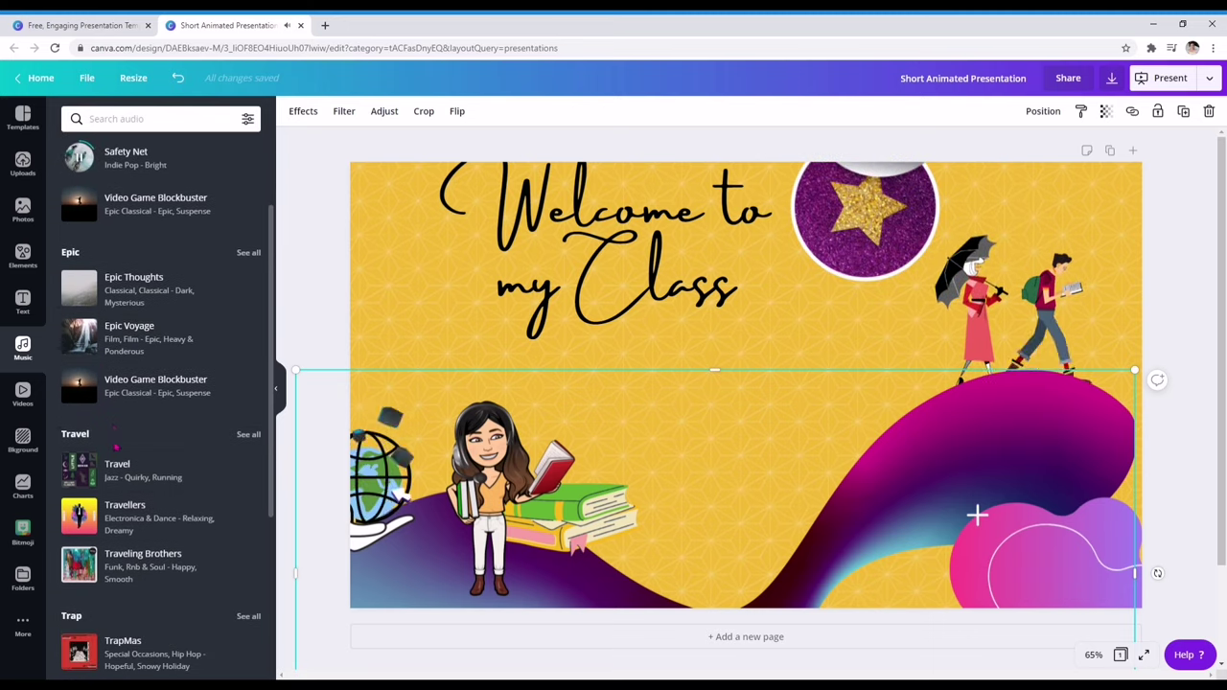
pyautogui.scroll(4, 96, 451)
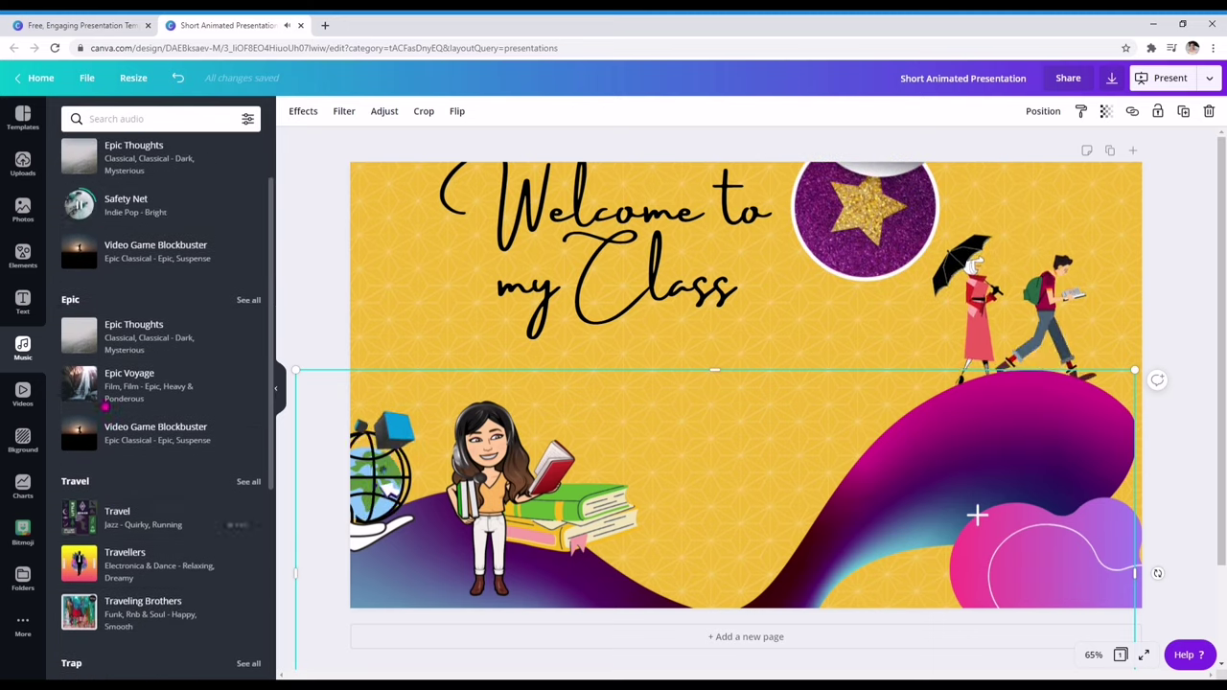
pyautogui.click(149, 127)
pyautogui.write('wonder heat')
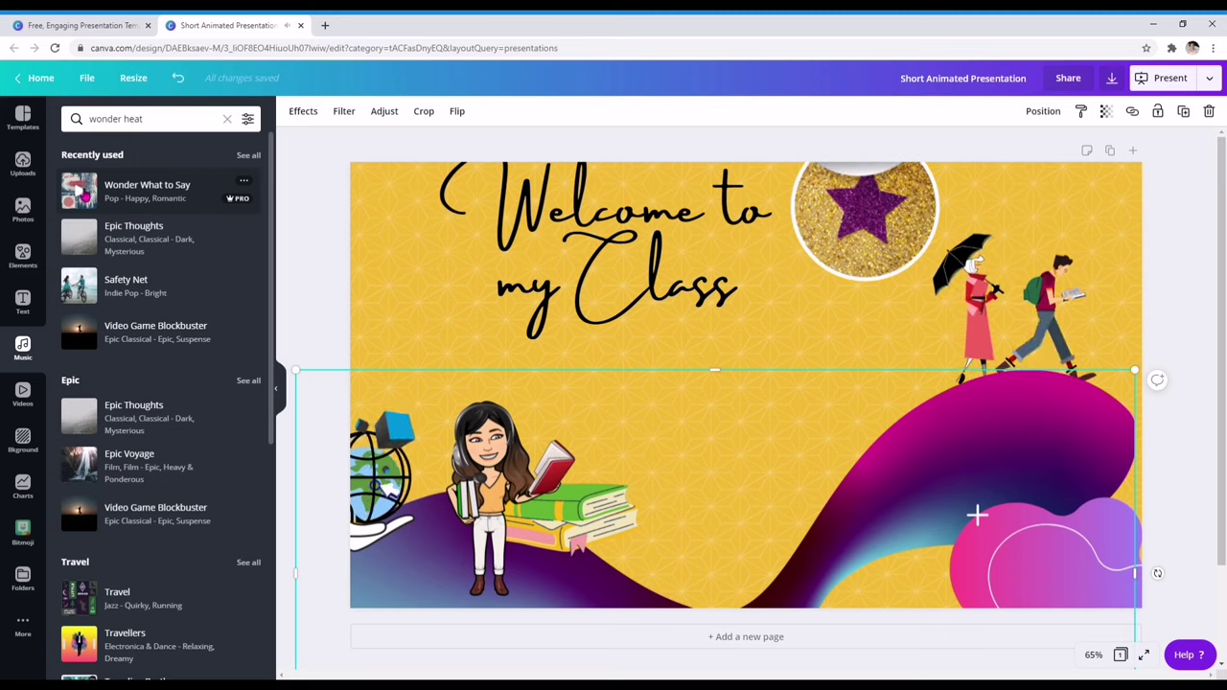
pyautogui.click(113, 191)
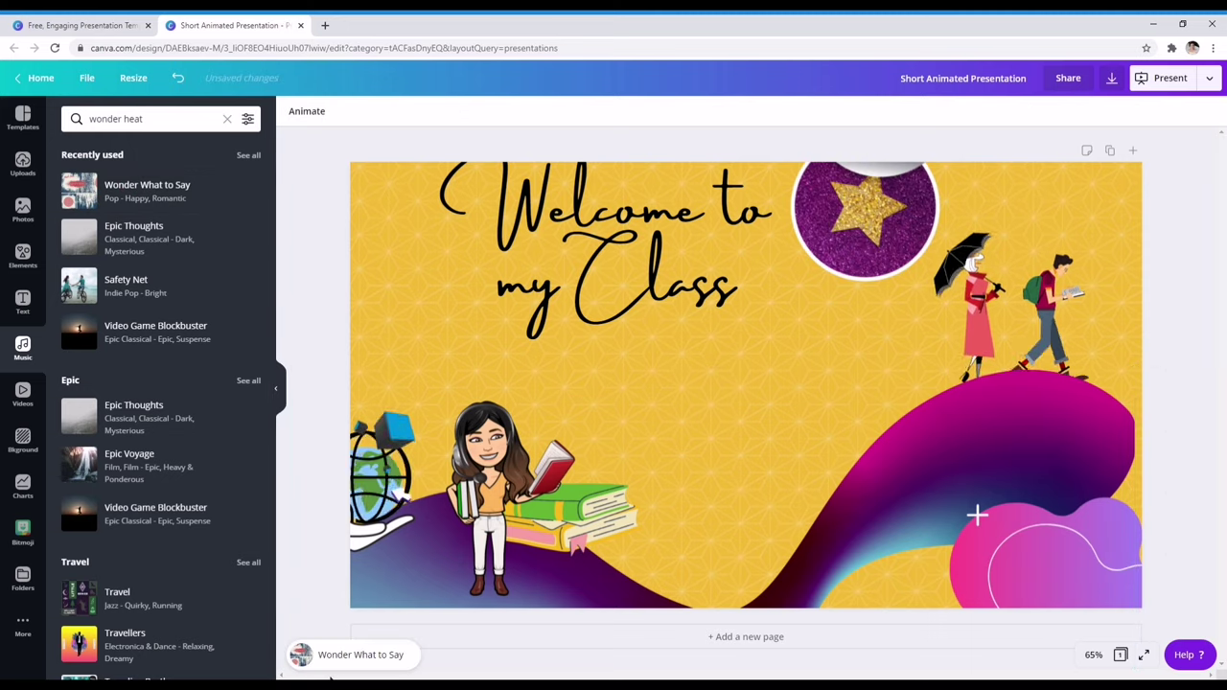
pyautogui.click(334, 661)
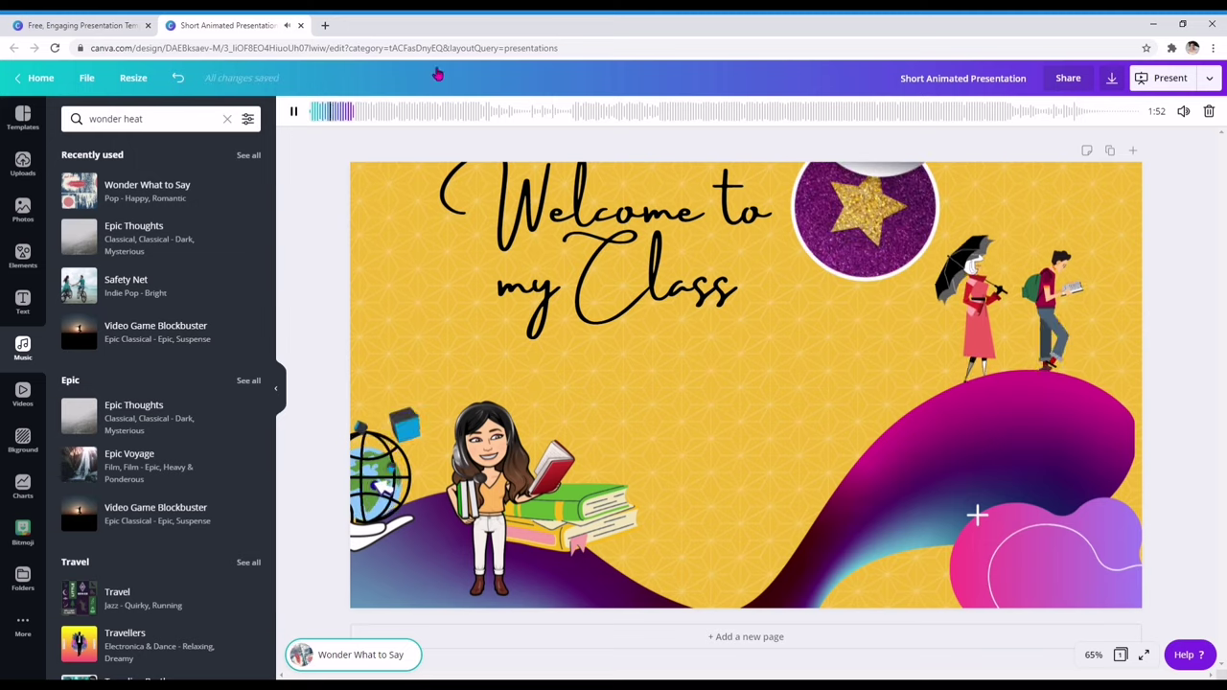
pyautogui.click(294, 111)
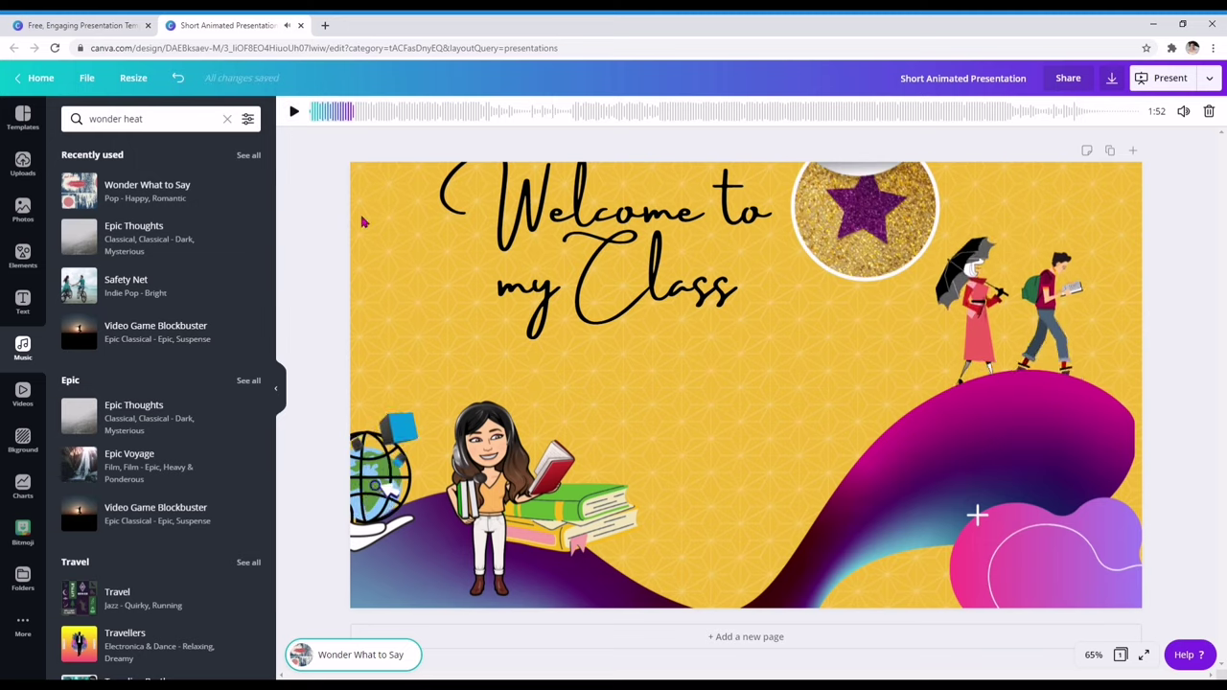
# - Enlarge the glitter star circle to 588 × 588 and shift the 'Welcome to my Class' title slightly left
pyautogui.click(449, 218)
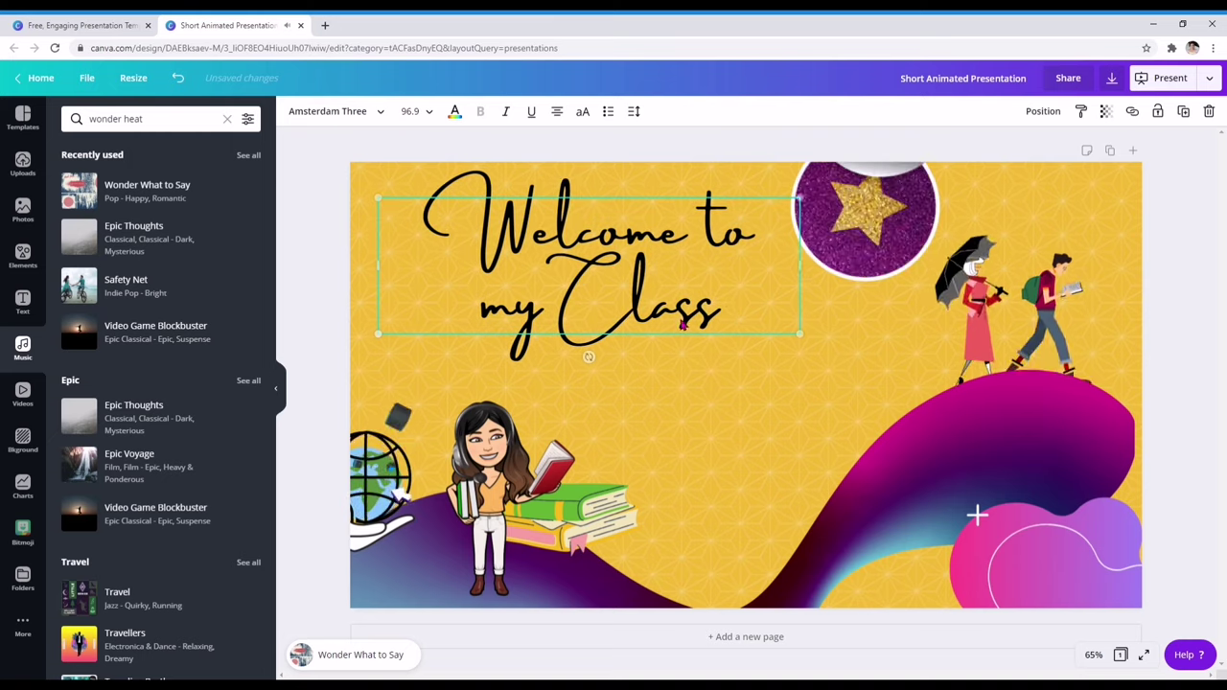
pyautogui.click(872, 249)
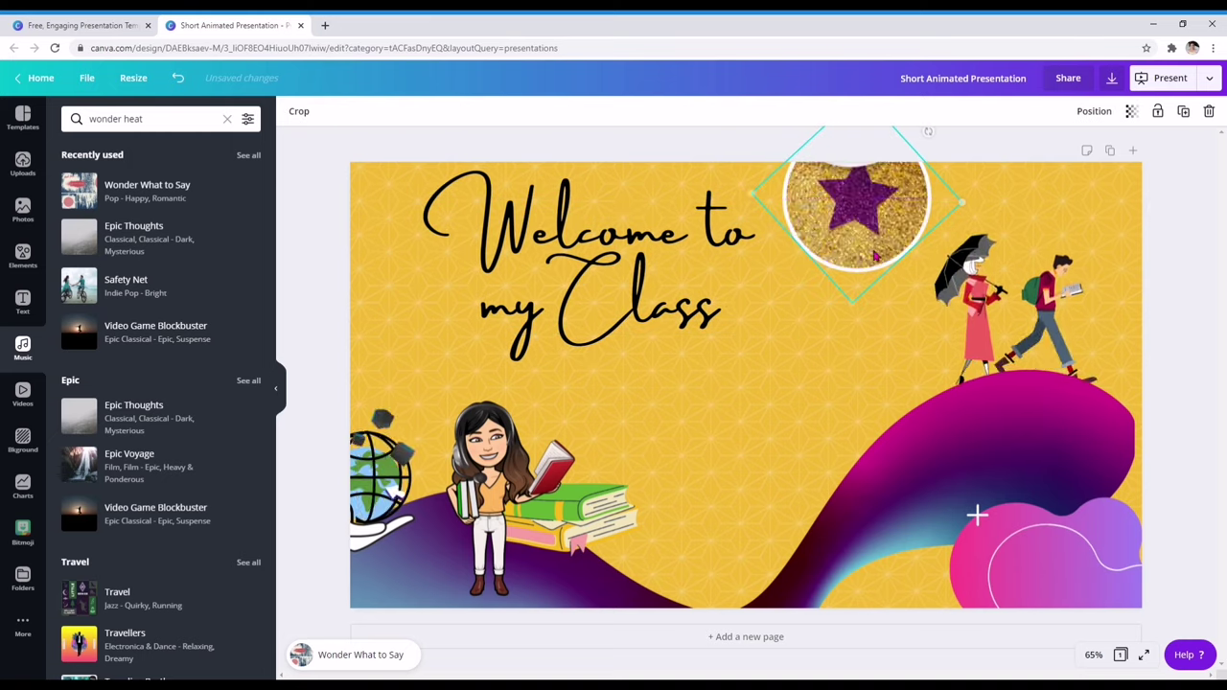
pyautogui.click(776, 254)
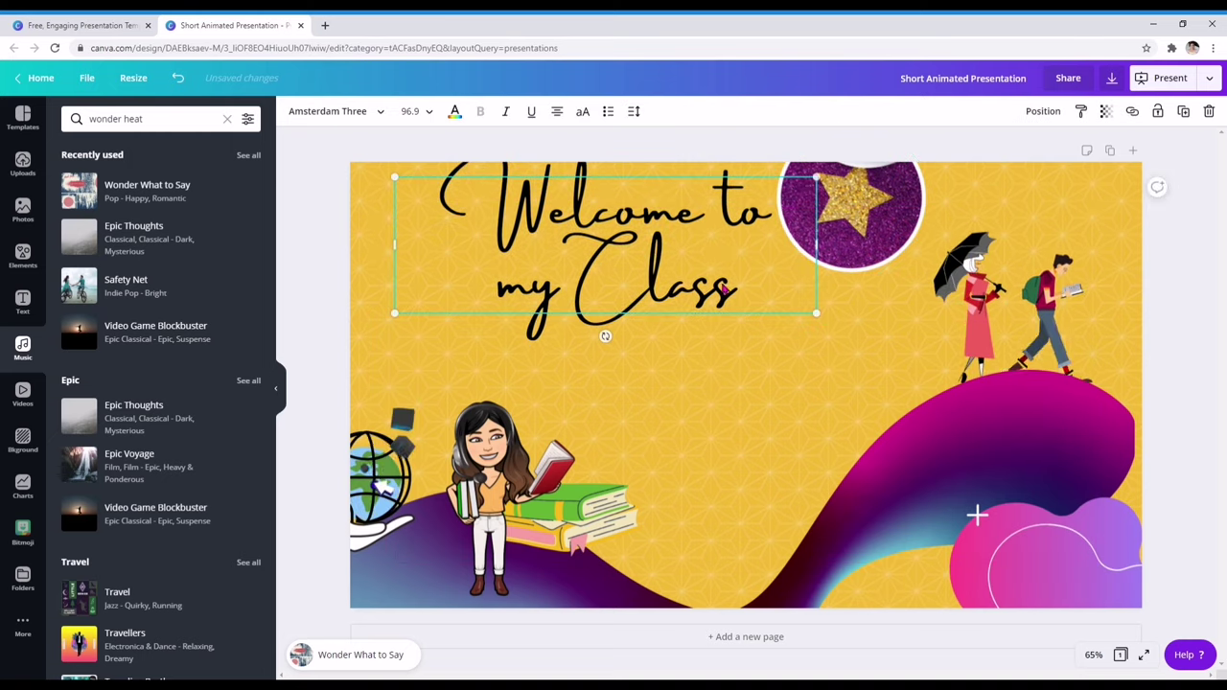
pyautogui.click(858, 247)
pyautogui.moveTo(855, 307); pyautogui.dragTo(849, 370)
pyautogui.click(633, 233)
pyautogui.moveTo(633, 233); pyautogui.dragTo(602, 233)
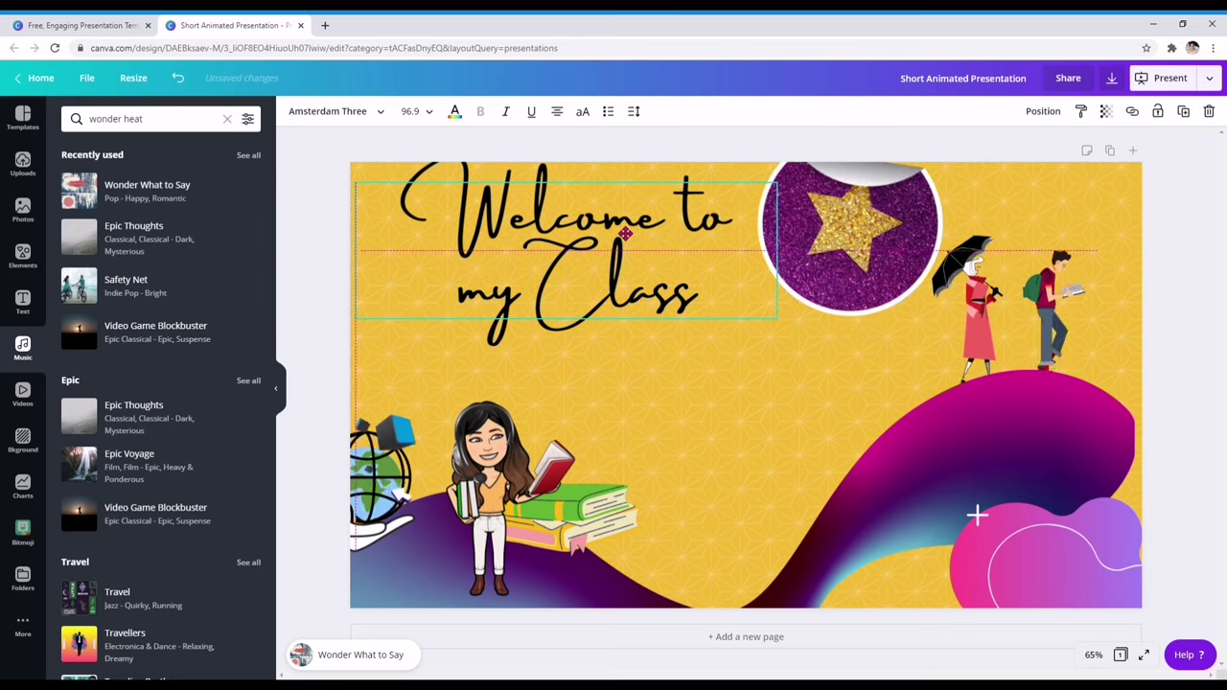
pyautogui.click(862, 225)
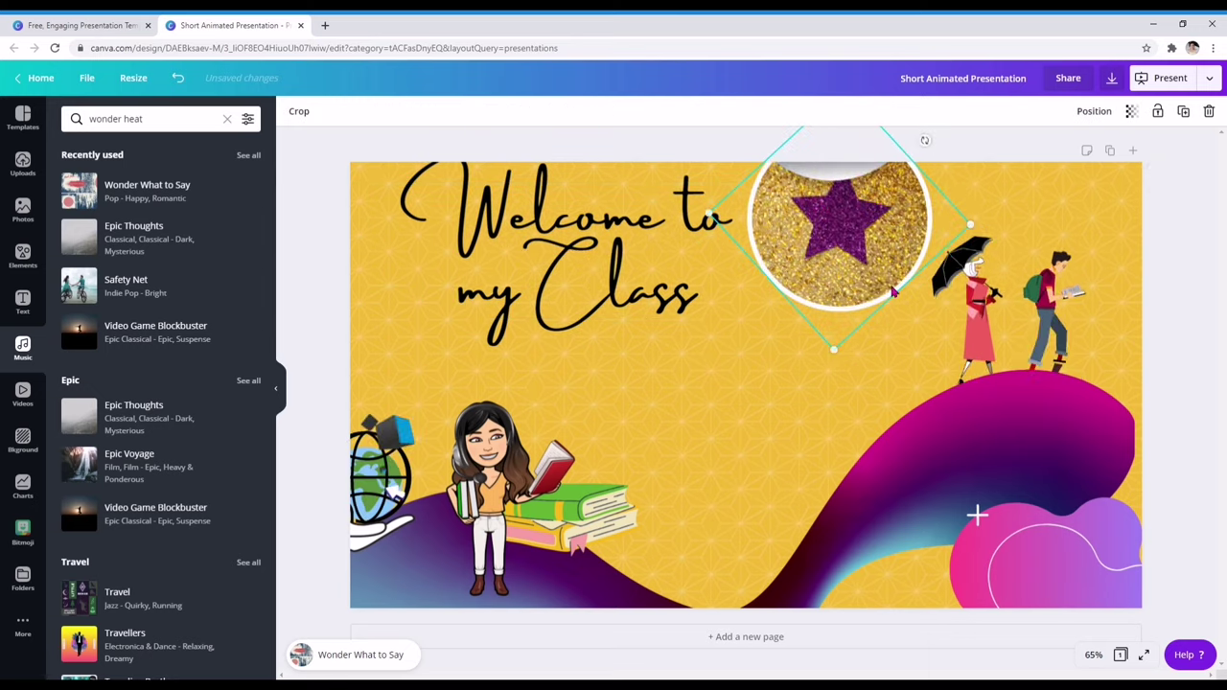
pyautogui.moveTo(844, 360); pyautogui.dragTo(830, 383)
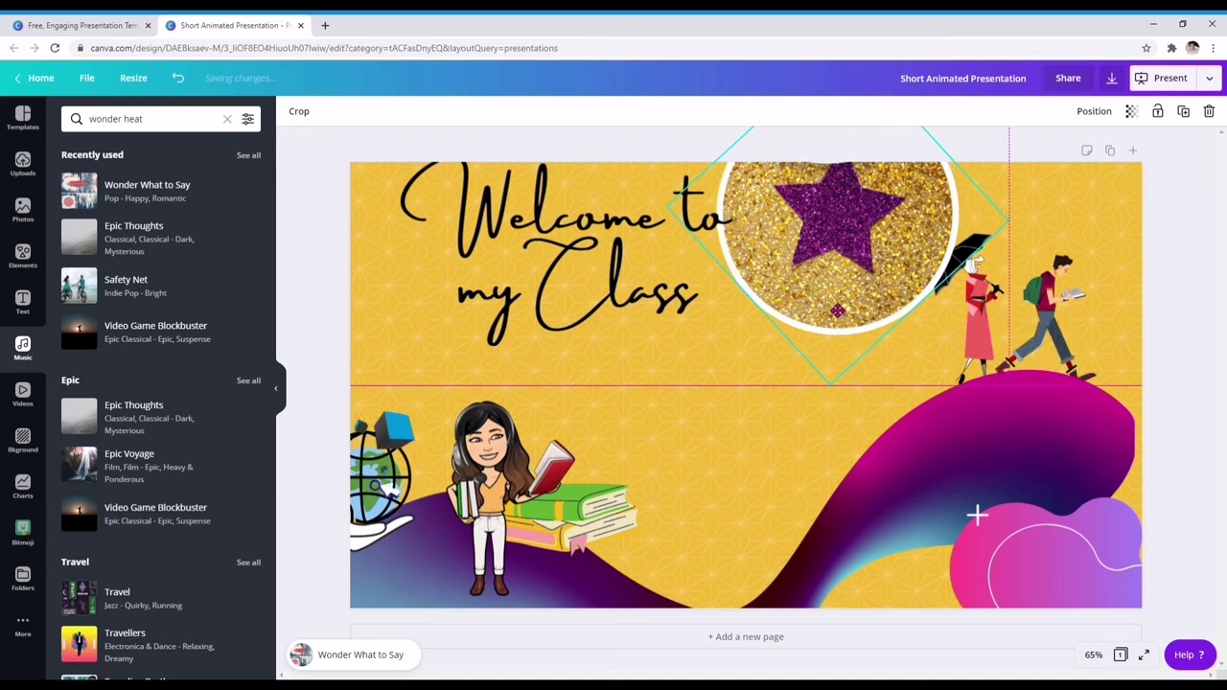
pyautogui.click(561, 342)
pyautogui.click(711, 392)
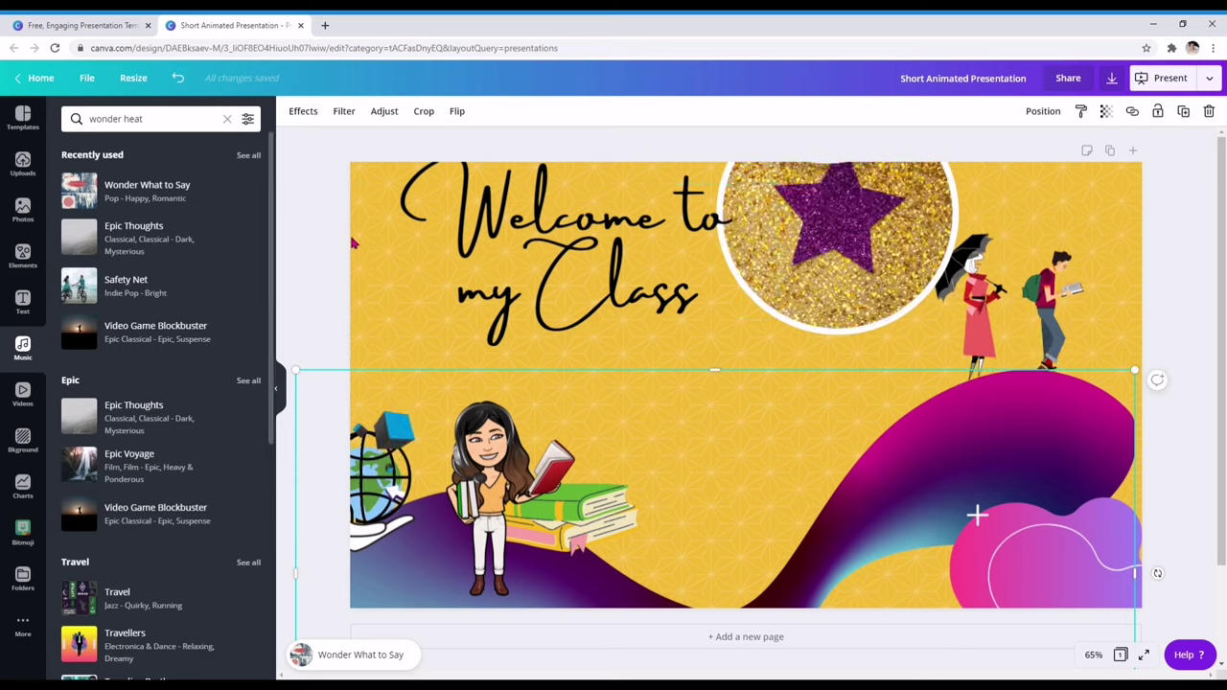
# - Apply the Scrapbook animation to the slide's page background
pyautogui.click(361, 201)
pyautogui.click(377, 180)
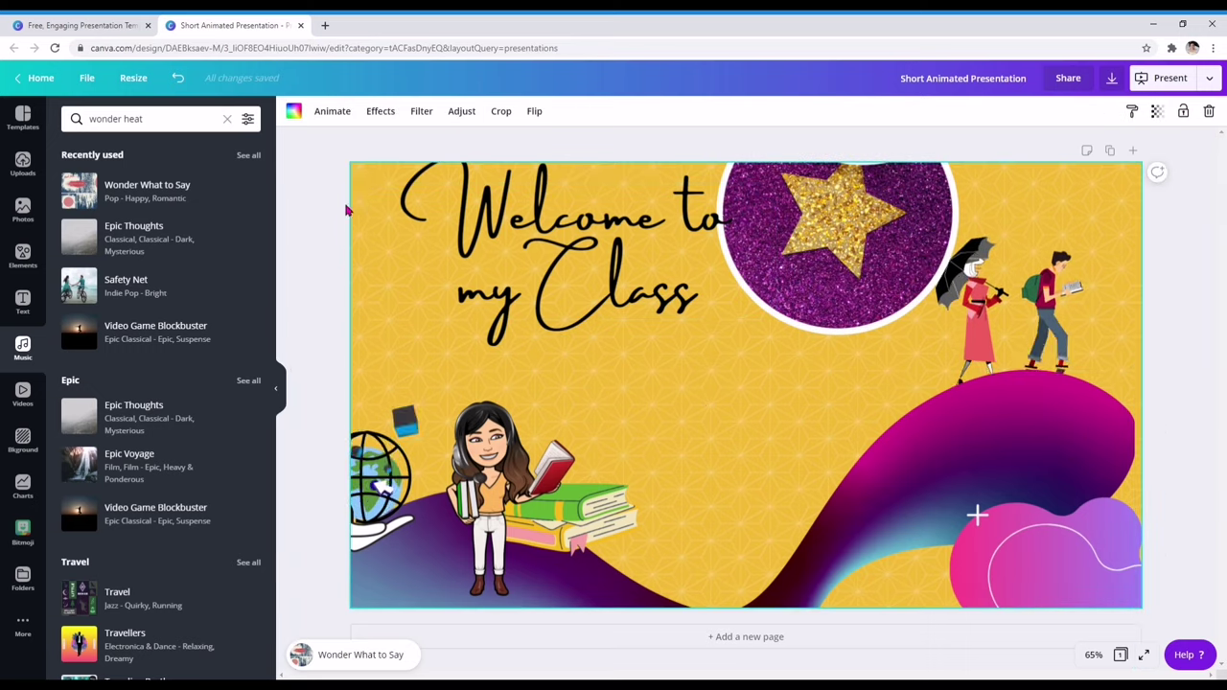
pyautogui.click(305, 202)
pyautogui.click(371, 180)
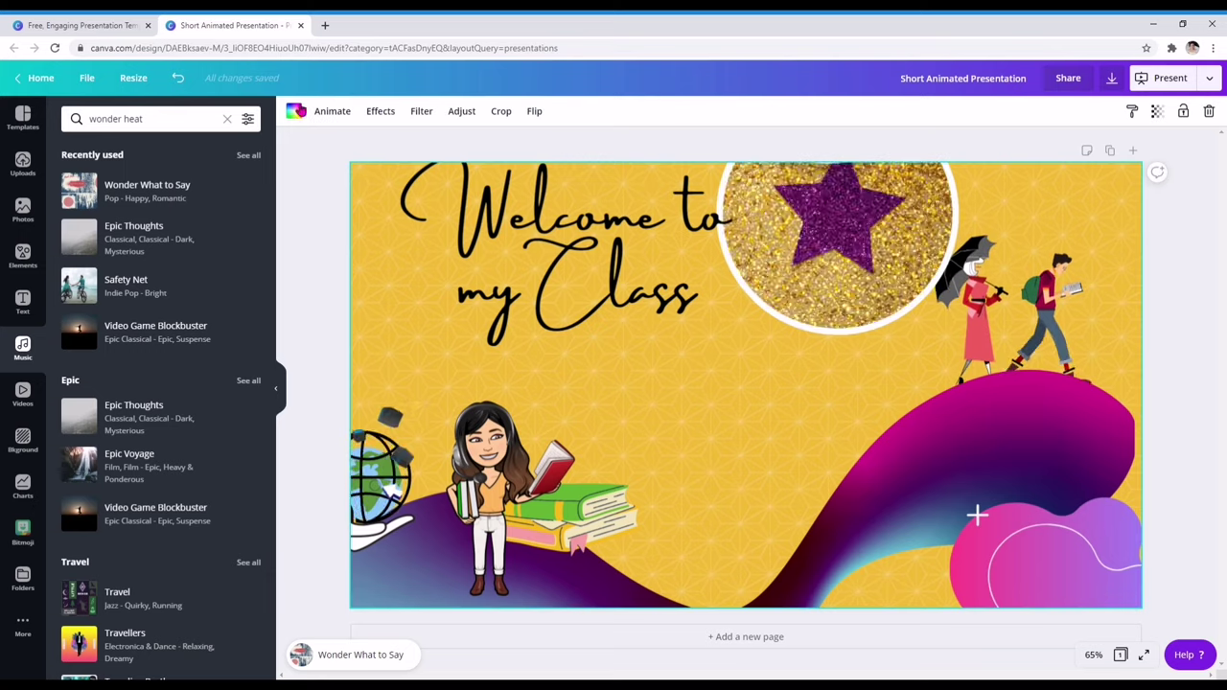
pyautogui.click(337, 113)
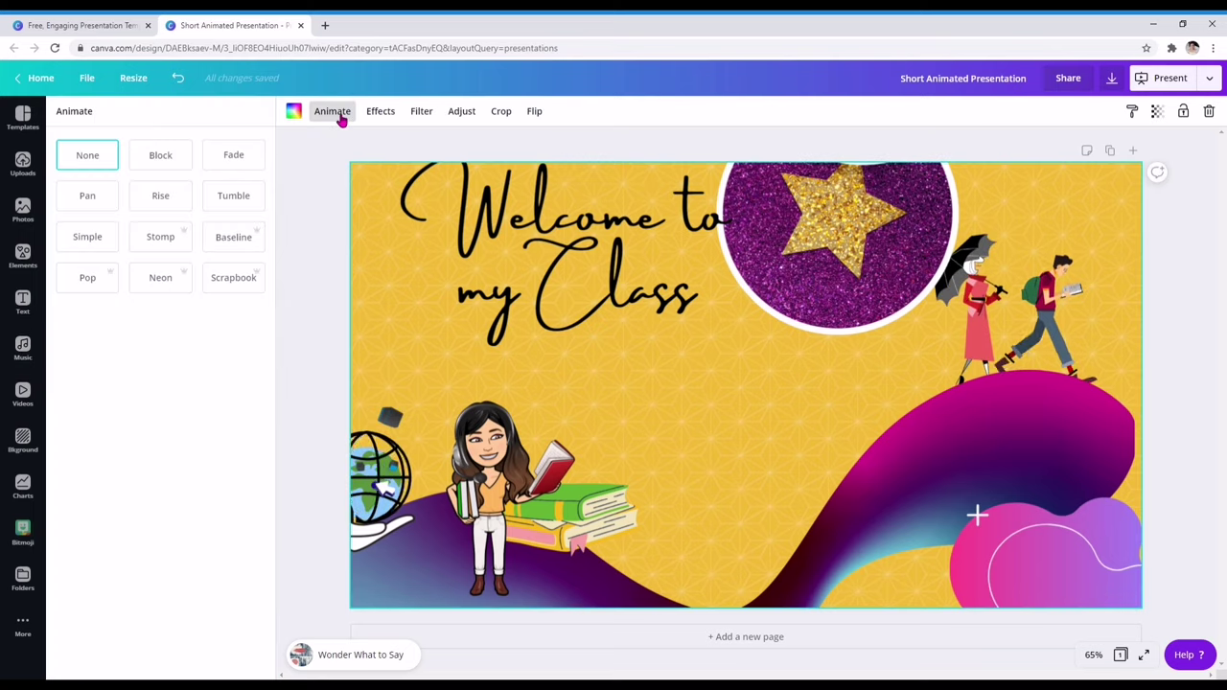
pyautogui.click(230, 283)
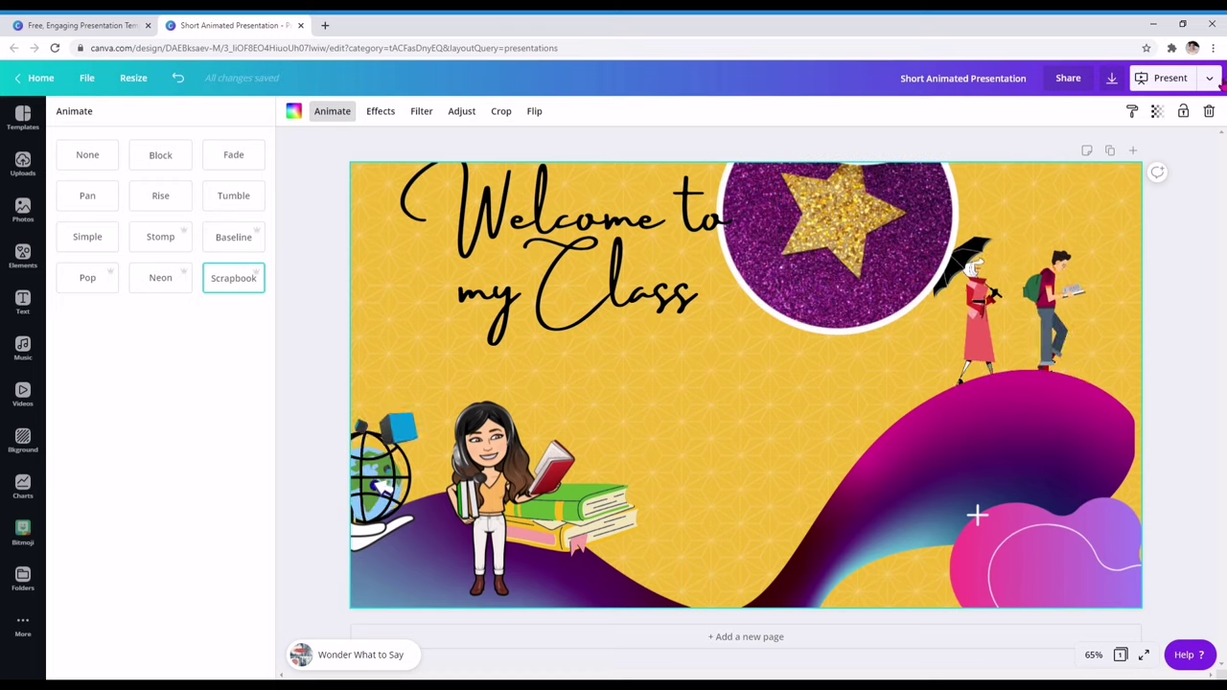
pyautogui.click(331, 110)
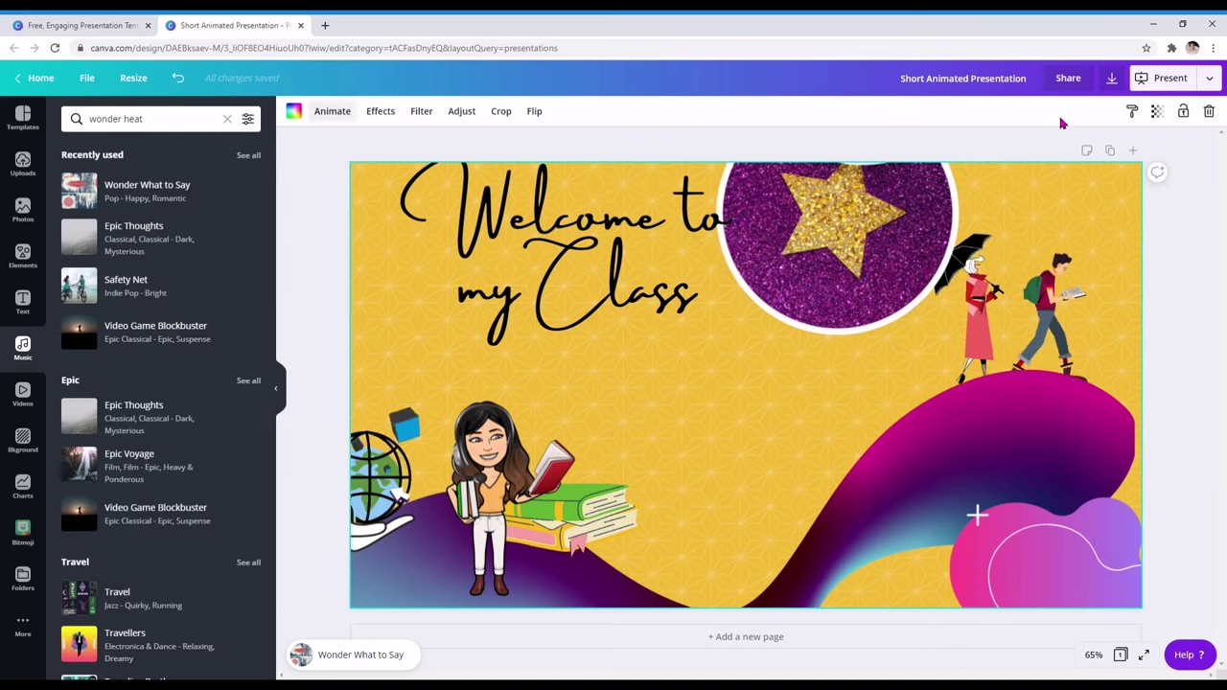
# - Look over the presentation settings under Present, then close them
pyautogui.click(1211, 79)
pyautogui.click(1090, 147)
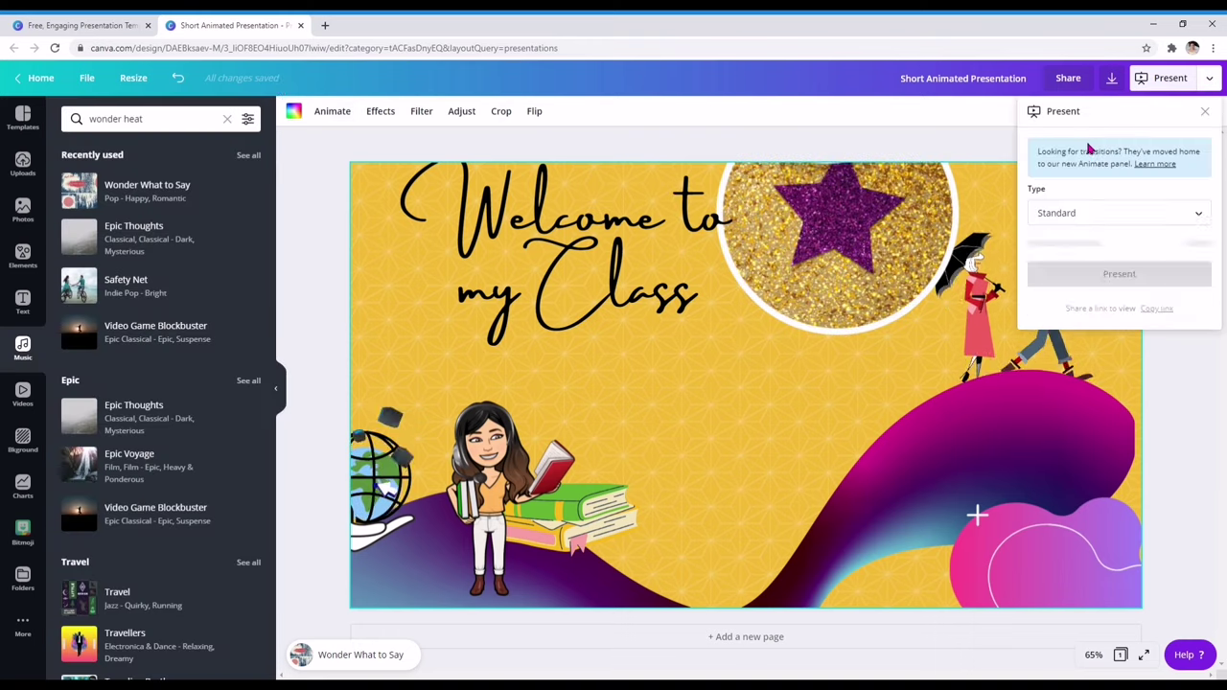
pyautogui.click(1170, 340)
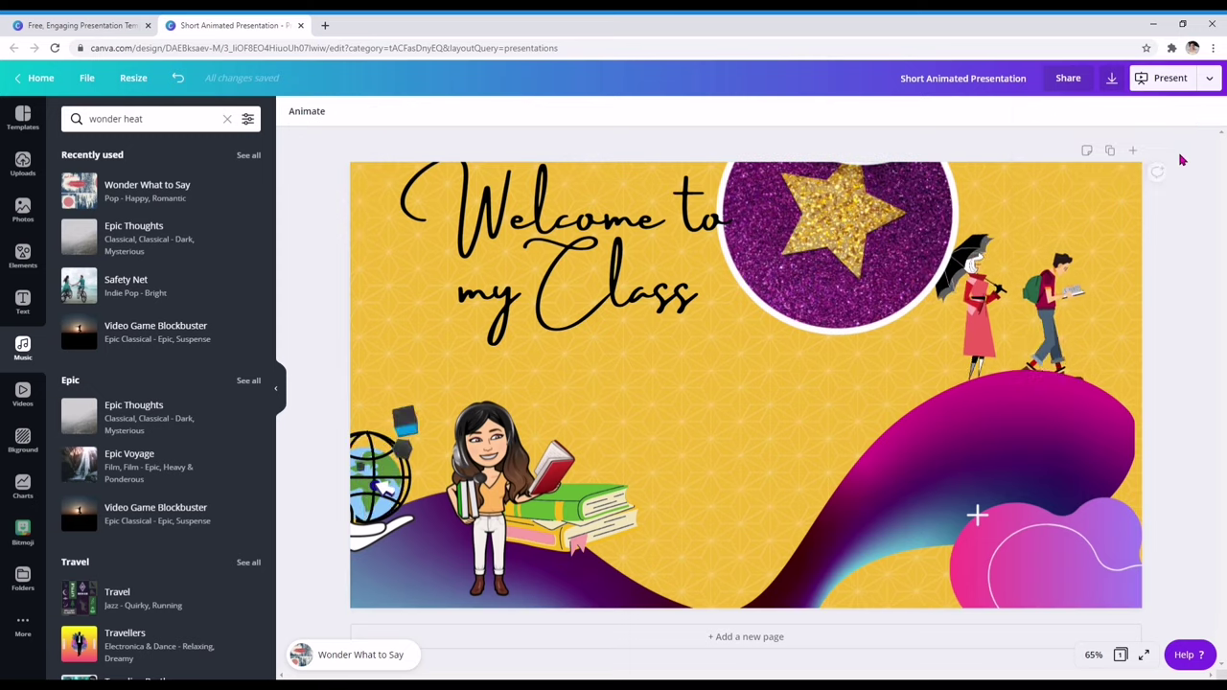
# - Nudge the 'Welcome to my Class' title slightly lower, then preview and stop the background track
pyautogui.click(553, 234)
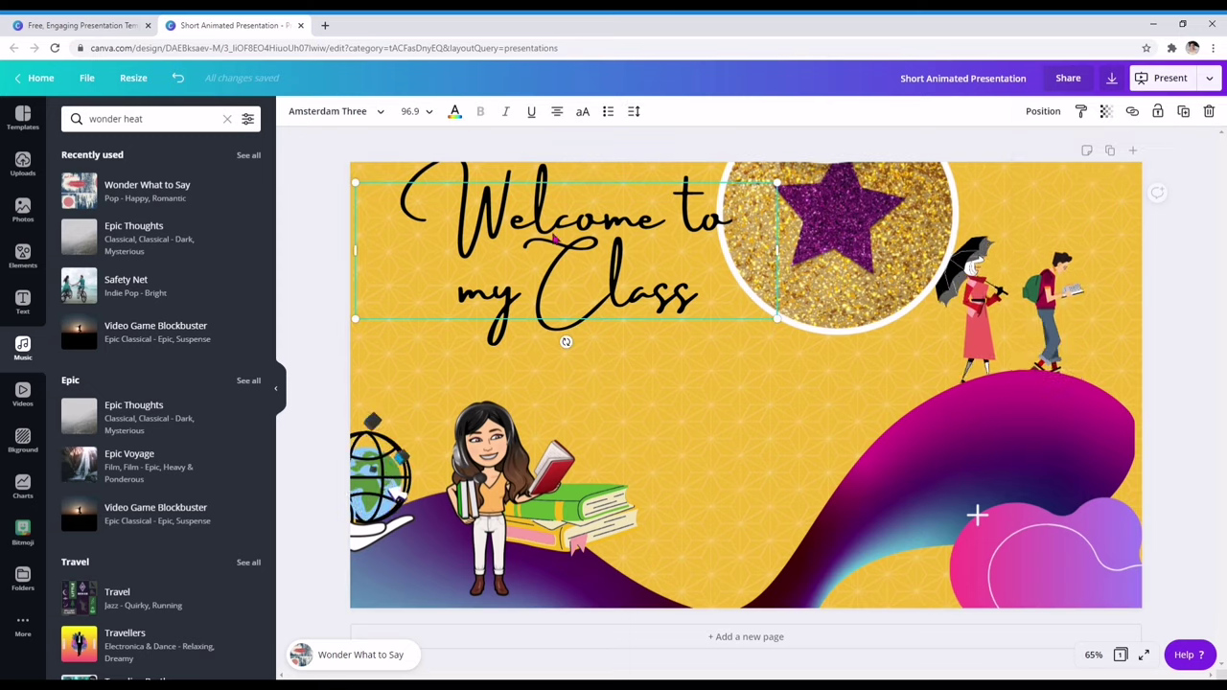
pyautogui.moveTo(523, 237); pyautogui.dragTo(533, 268)
pyautogui.click(324, 215)
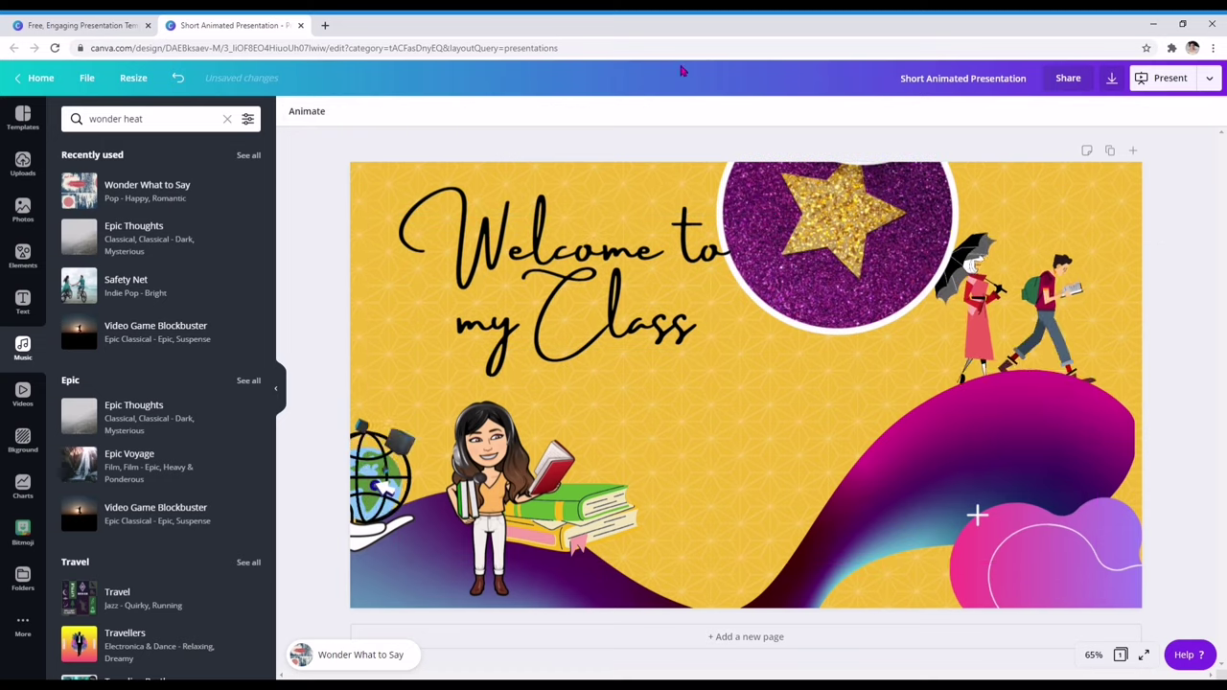
pyautogui.click(364, 662)
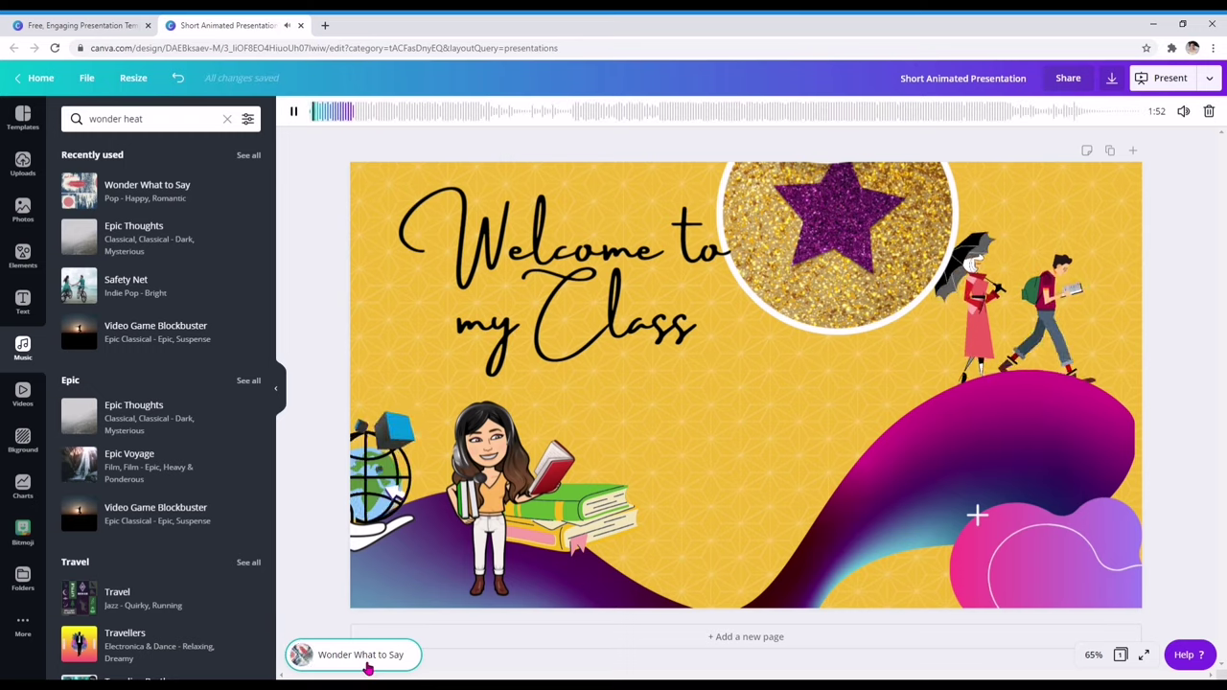
pyautogui.click(293, 113)
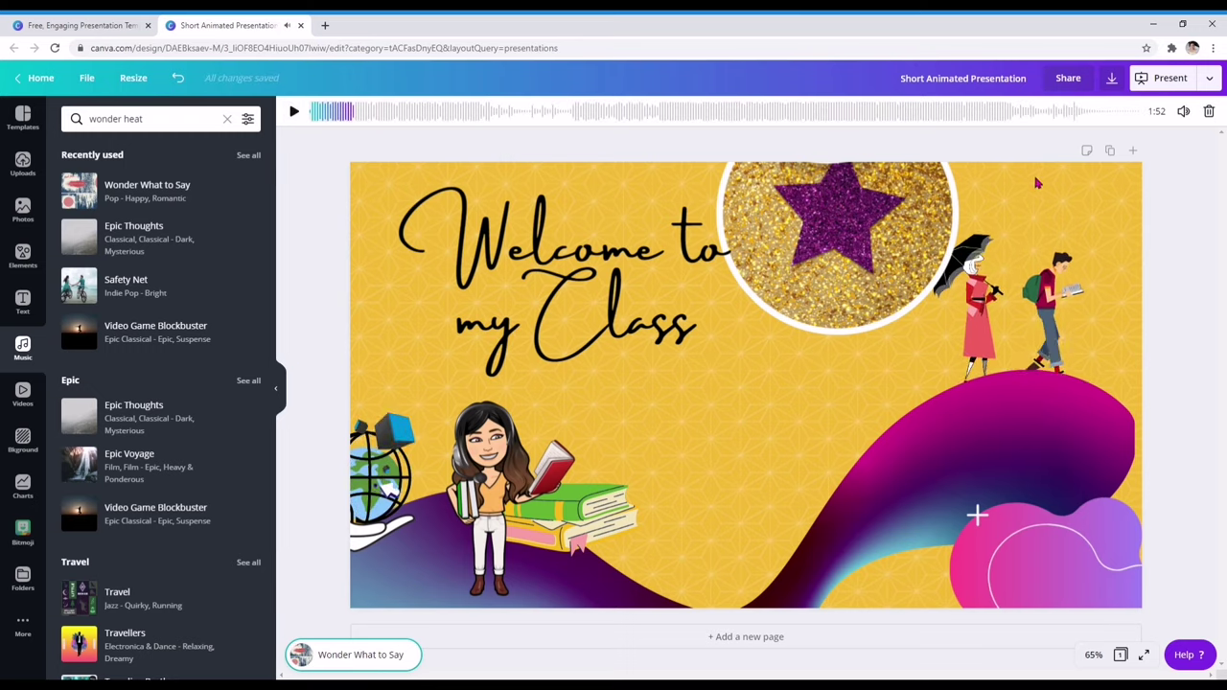
pyautogui.click(1109, 151)
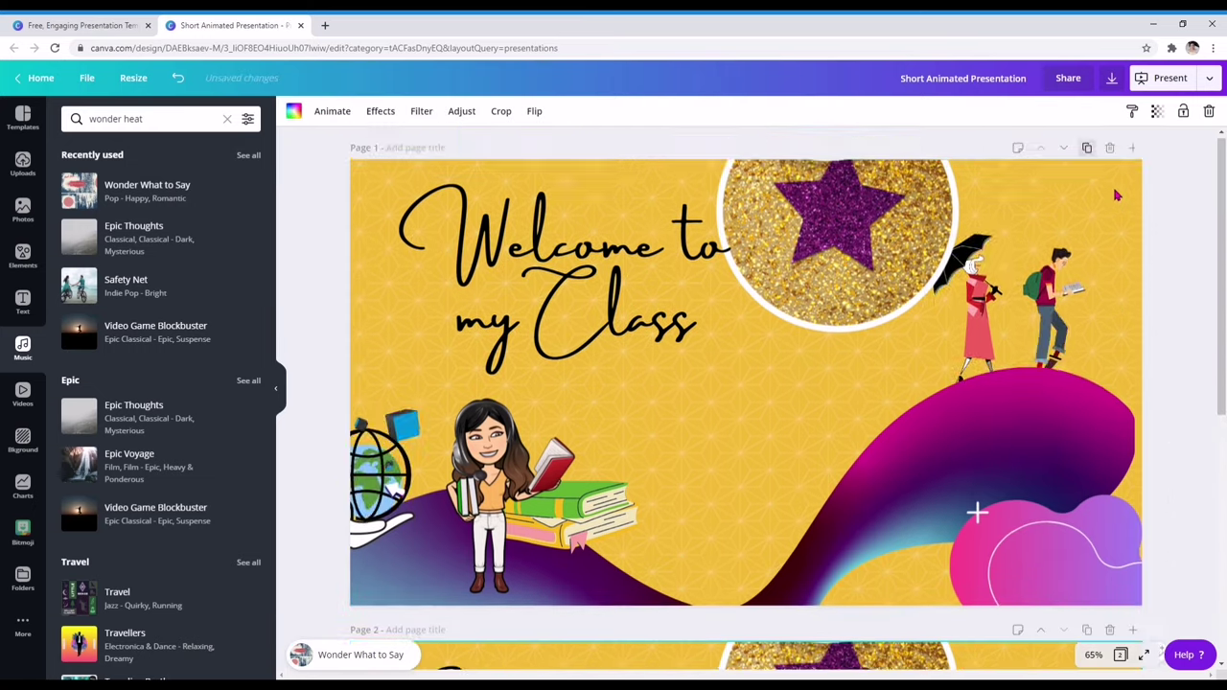
pyautogui.scroll(5, 863, 288)
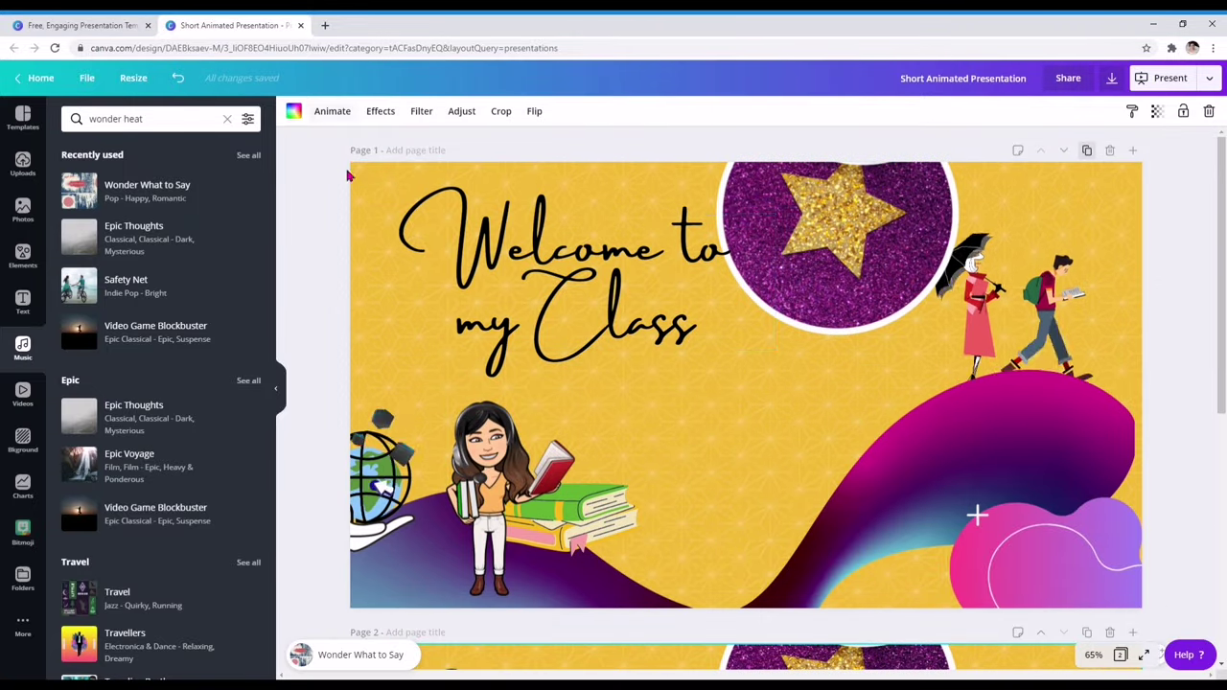
pyautogui.scroll(-5, 540, 307)
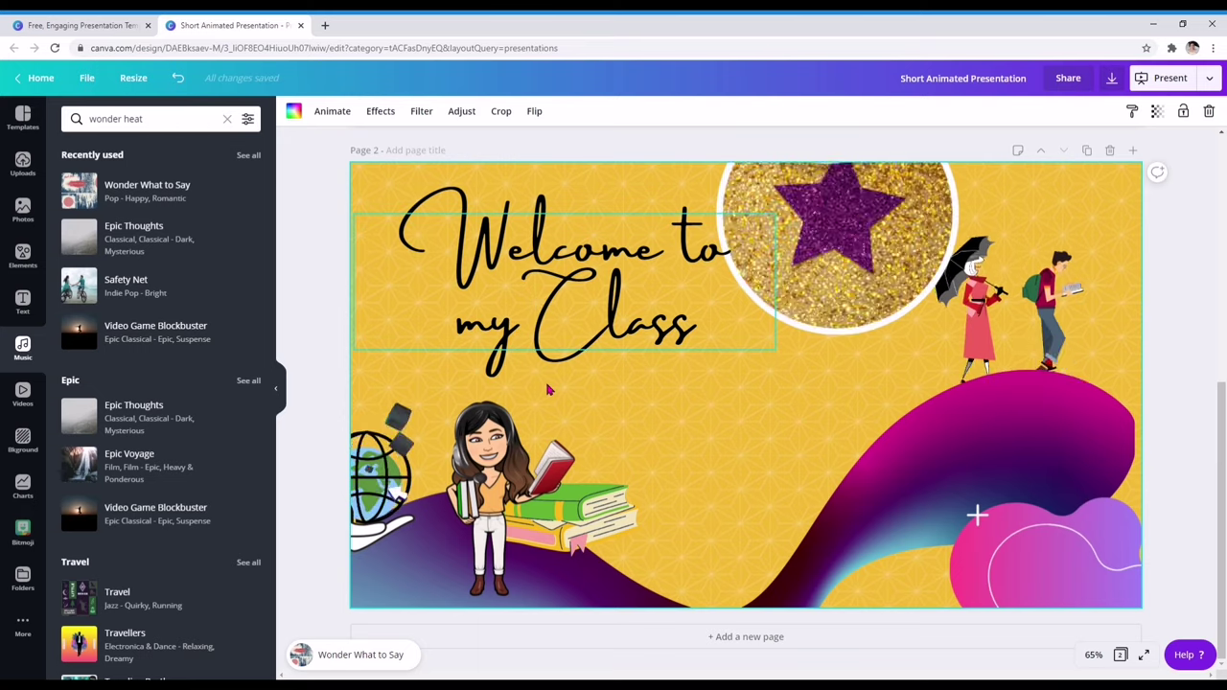
pyautogui.scroll(5, 548, 390)
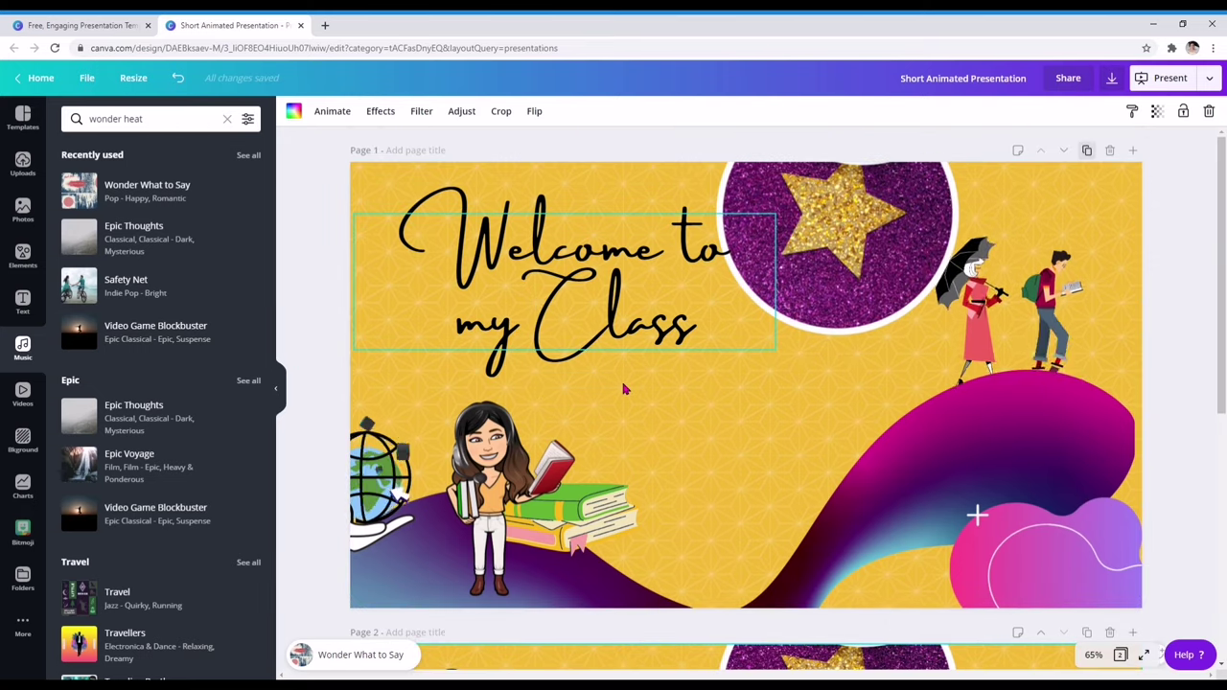
pyautogui.scroll(-5, 623, 389)
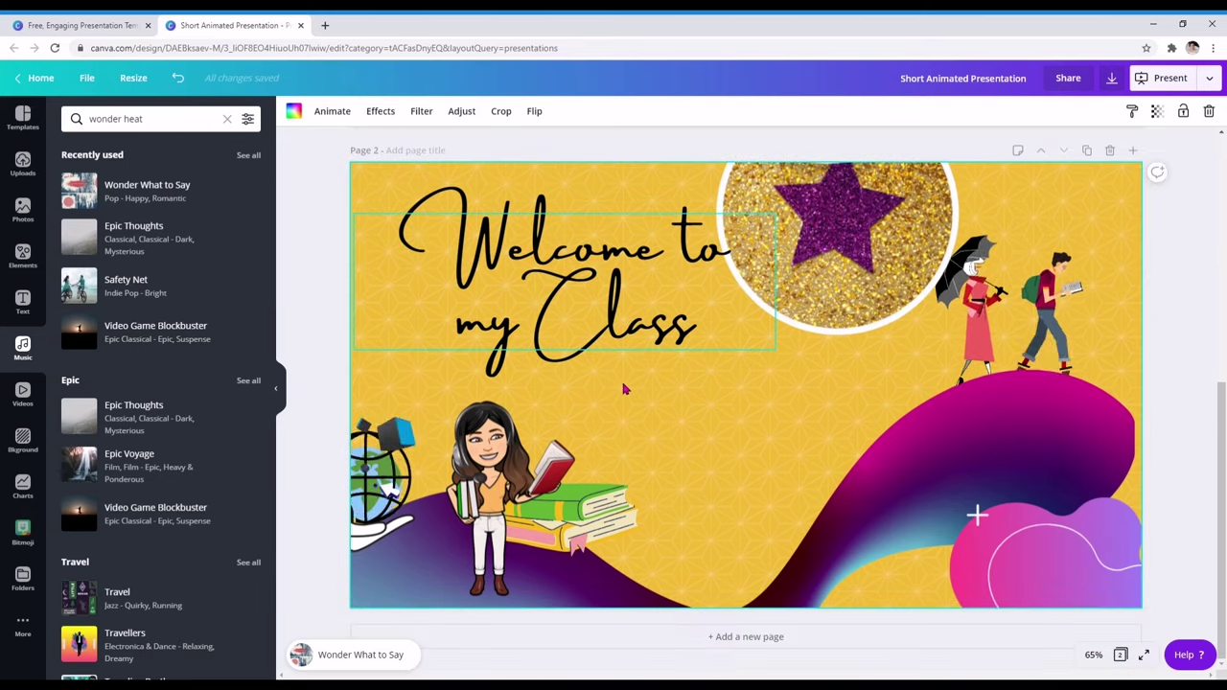
pyautogui.scroll(5, 624, 389)
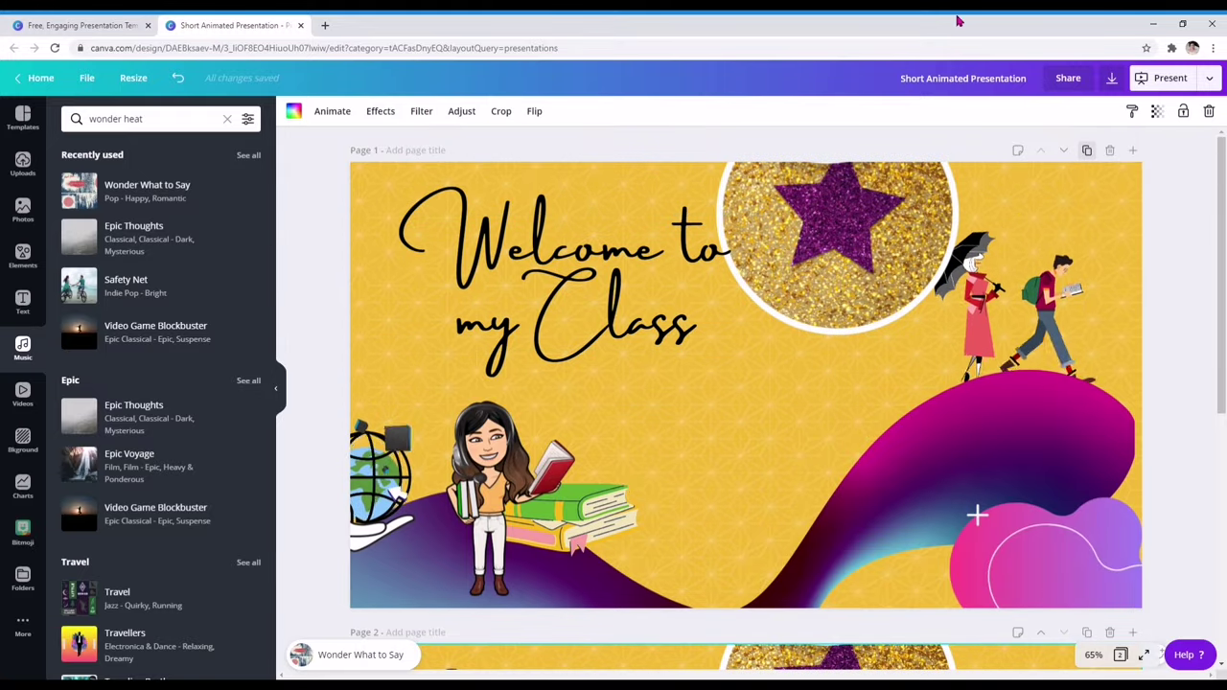
# - Download all pages of the presentation as an MP4 video
pyautogui.click(1206, 80)
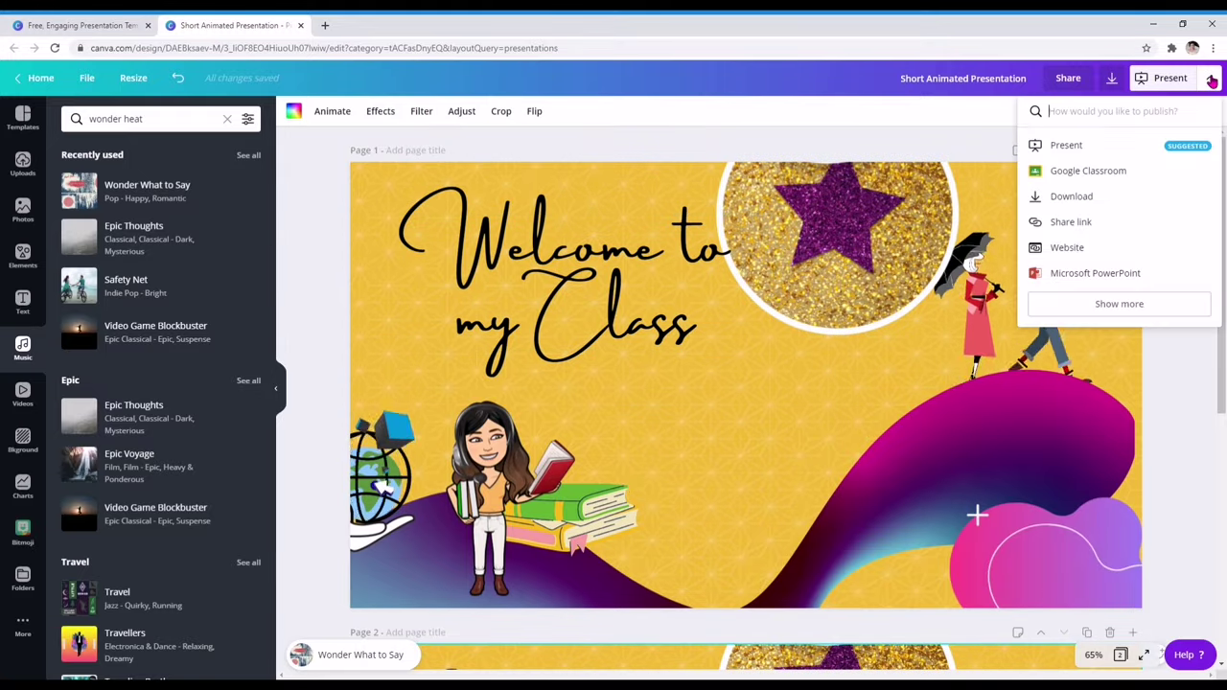
pyautogui.click(1104, 197)
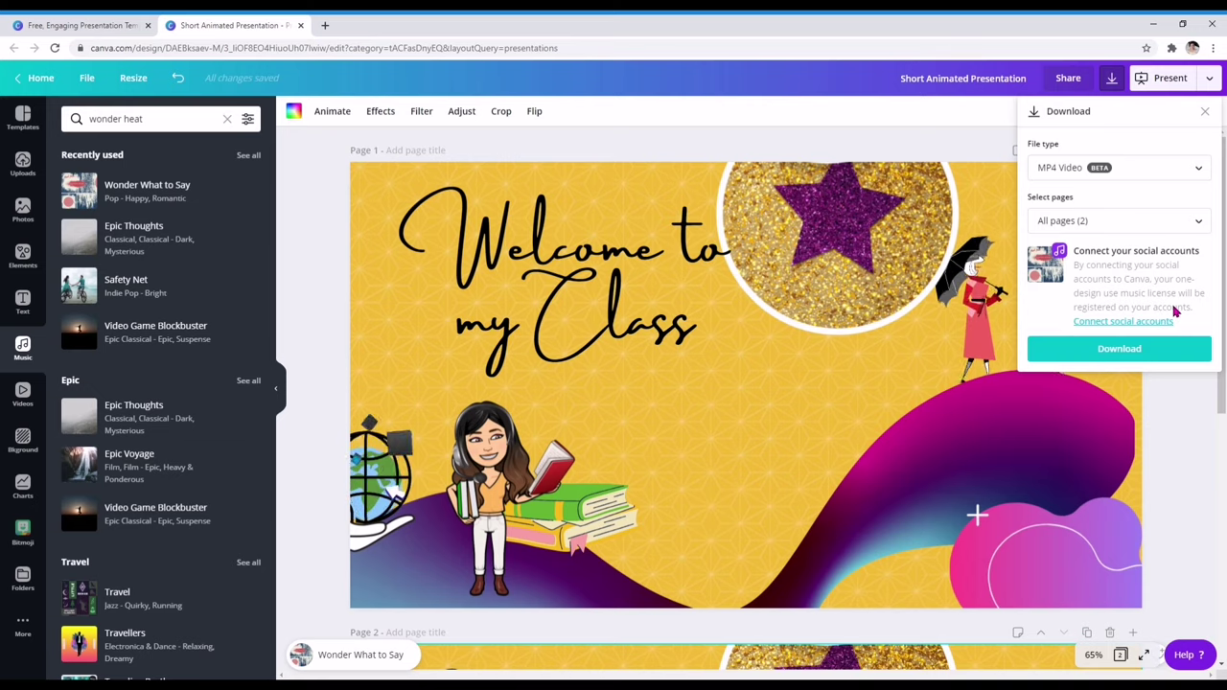
pyautogui.click(1150, 321)
pyautogui.click(1205, 111)
pyautogui.click(1210, 77)
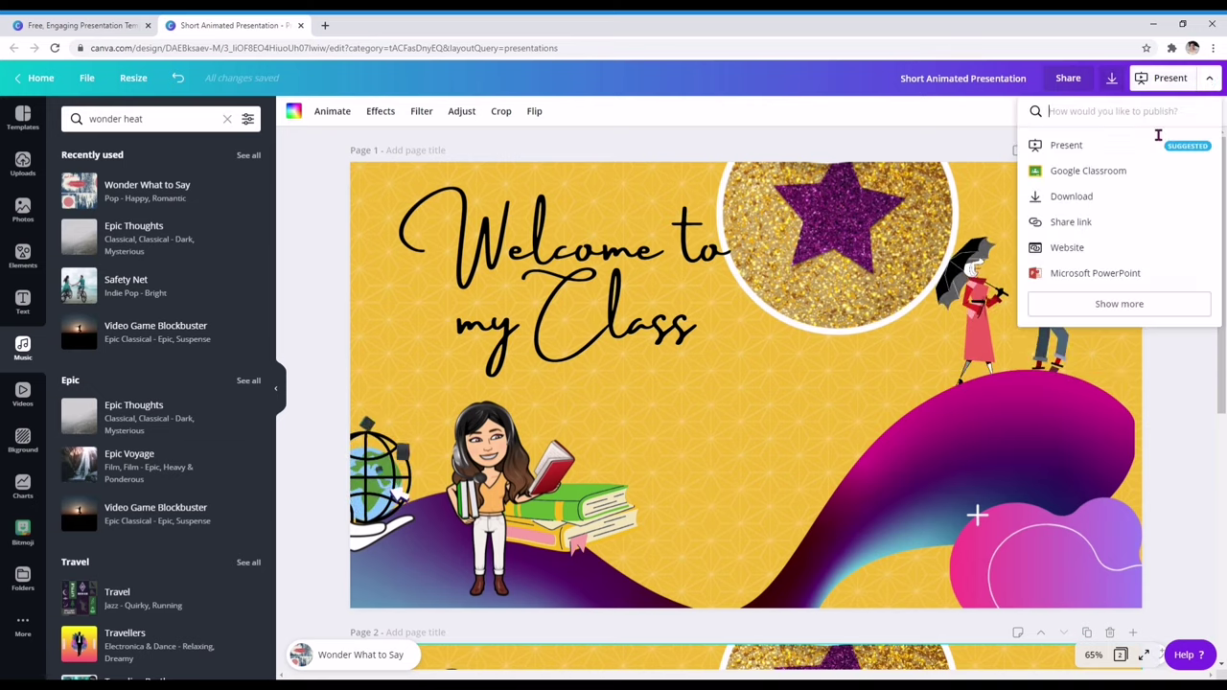
pyautogui.click(1088, 197)
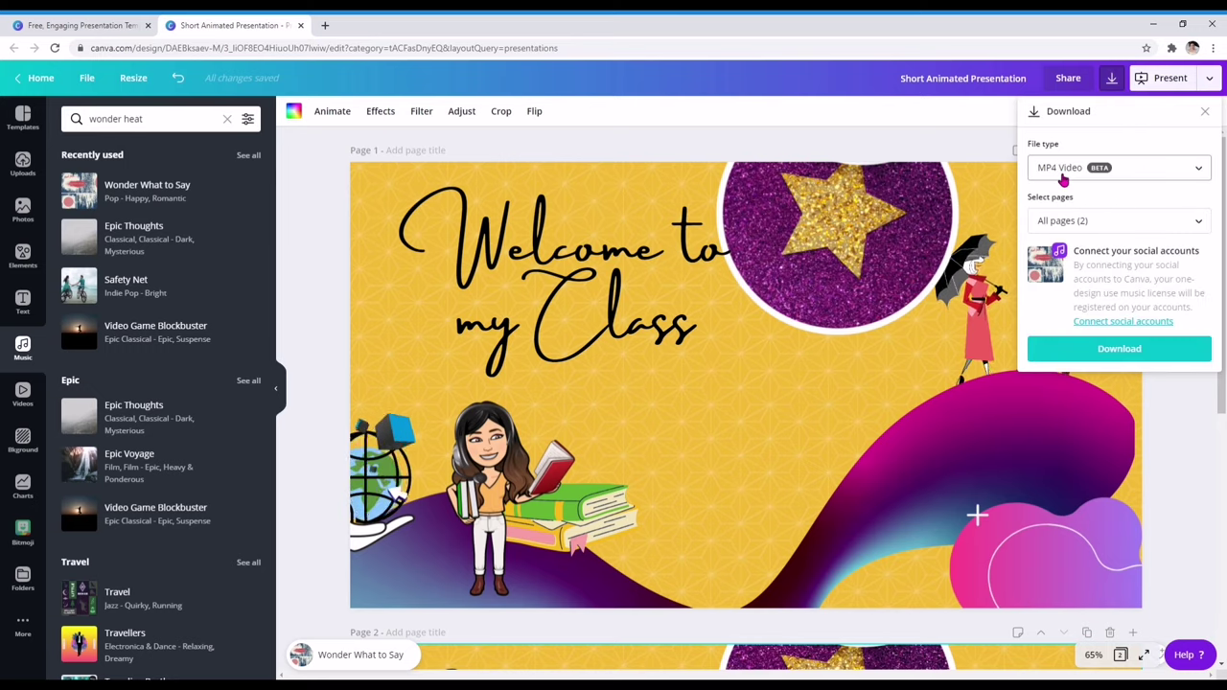
pyautogui.click(1120, 351)
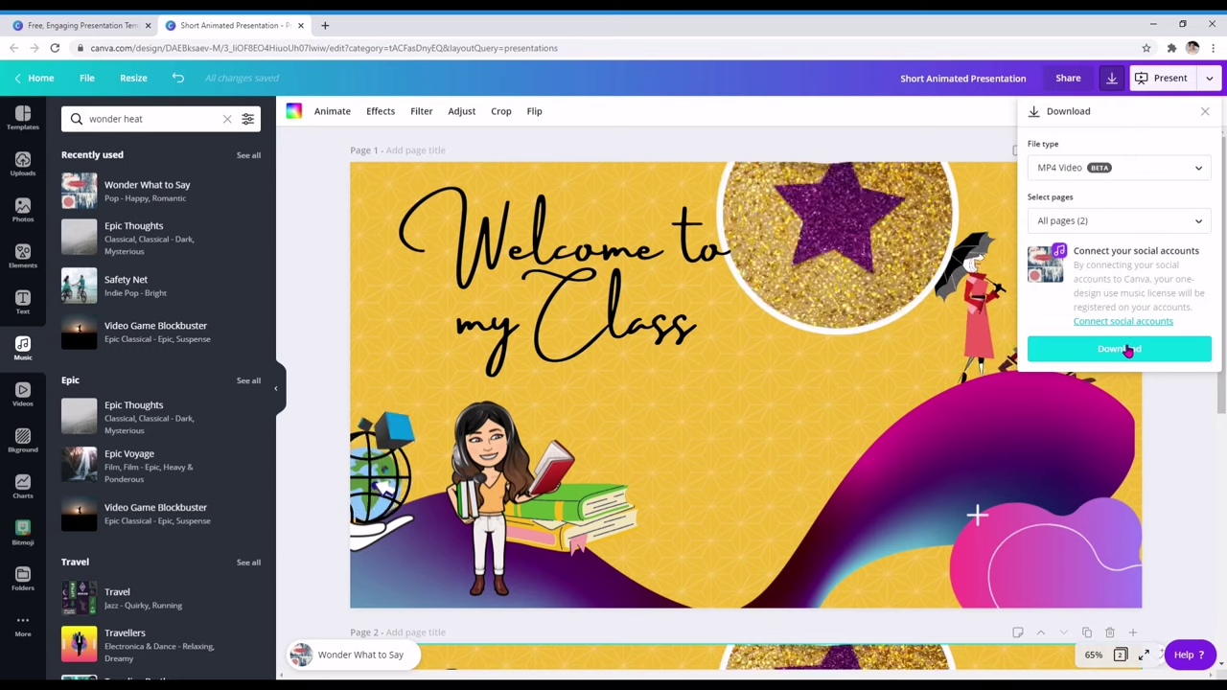
pyautogui.click(1124, 350)
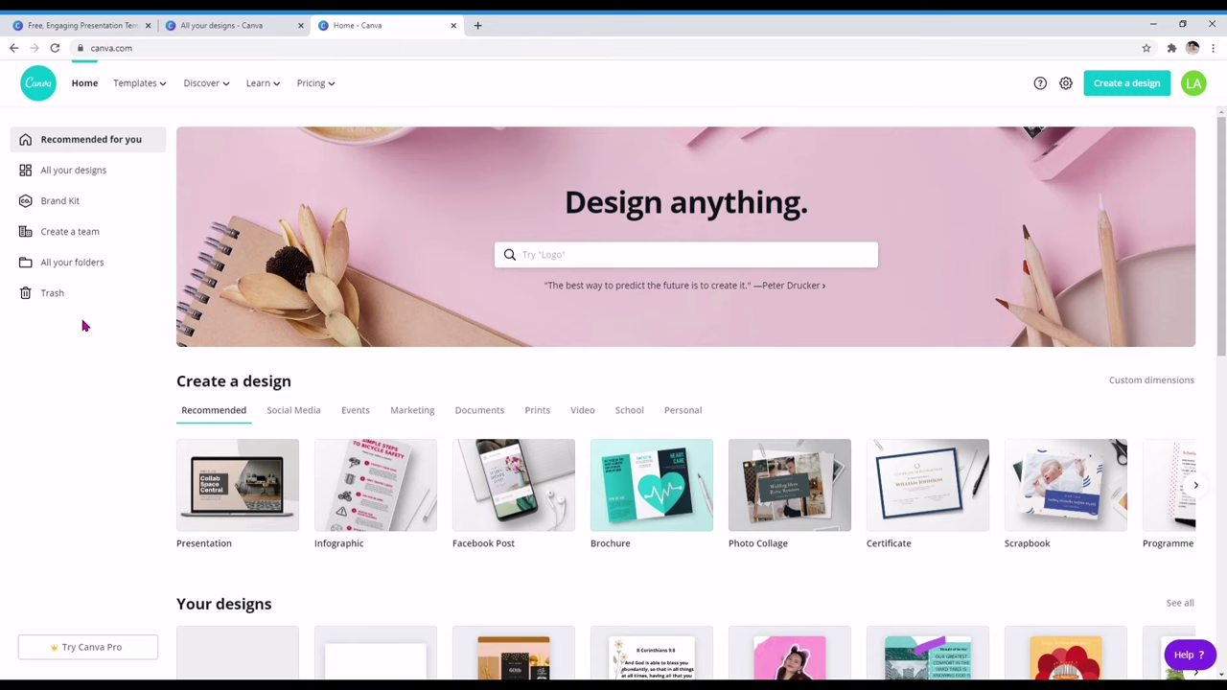
# - Create a new presentation design and select its blank page
pyautogui.click(1137, 84)
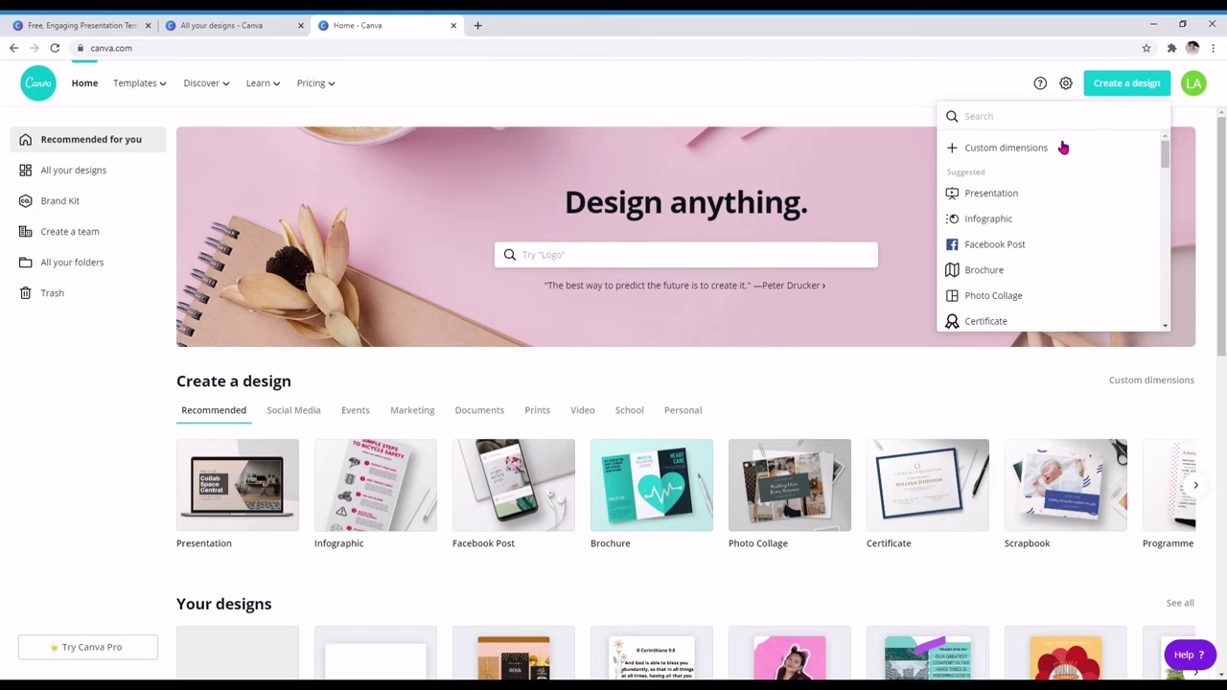
pyautogui.click(1009, 198)
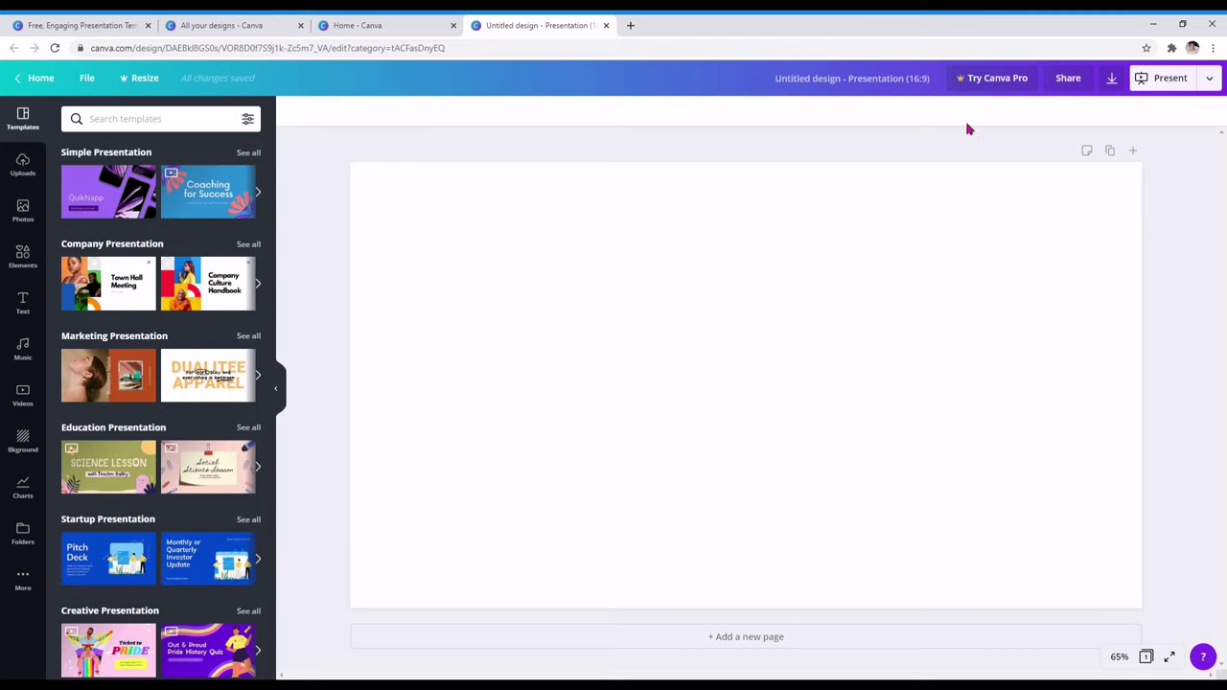
pyautogui.click(32, 455)
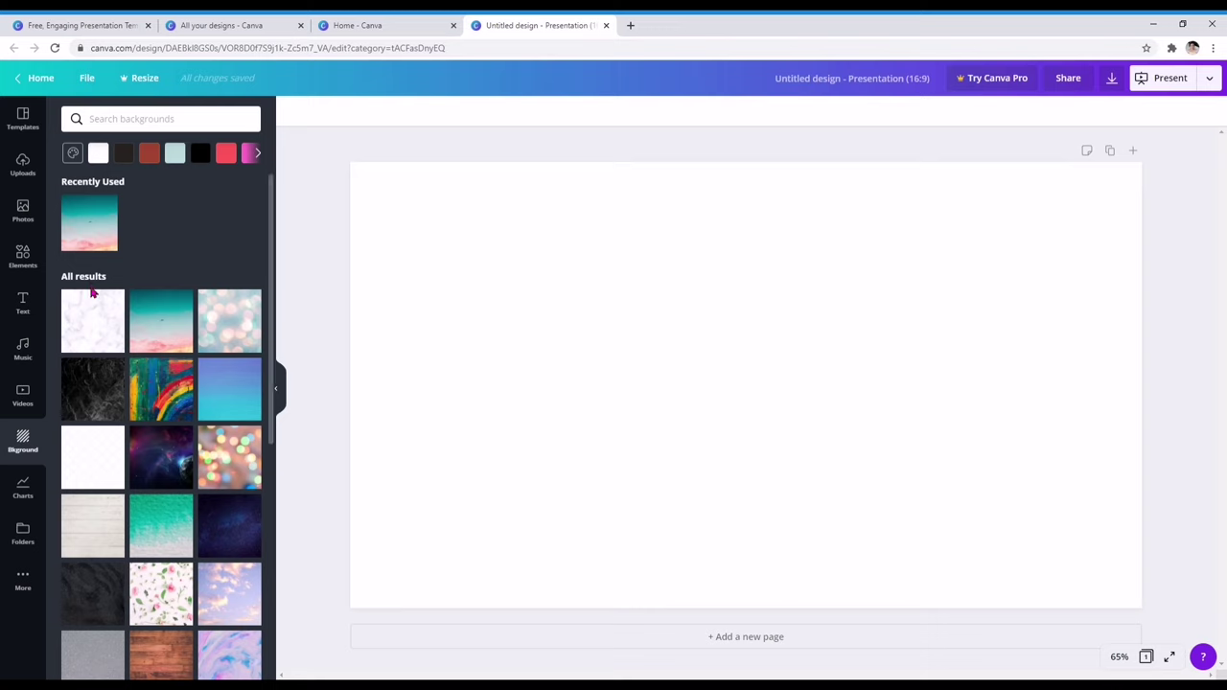
pyautogui.click(532, 410)
# - Fill the page with the recently used teal-and-pink sky background with one bird
pyautogui.scroll(-5, 163, 431)
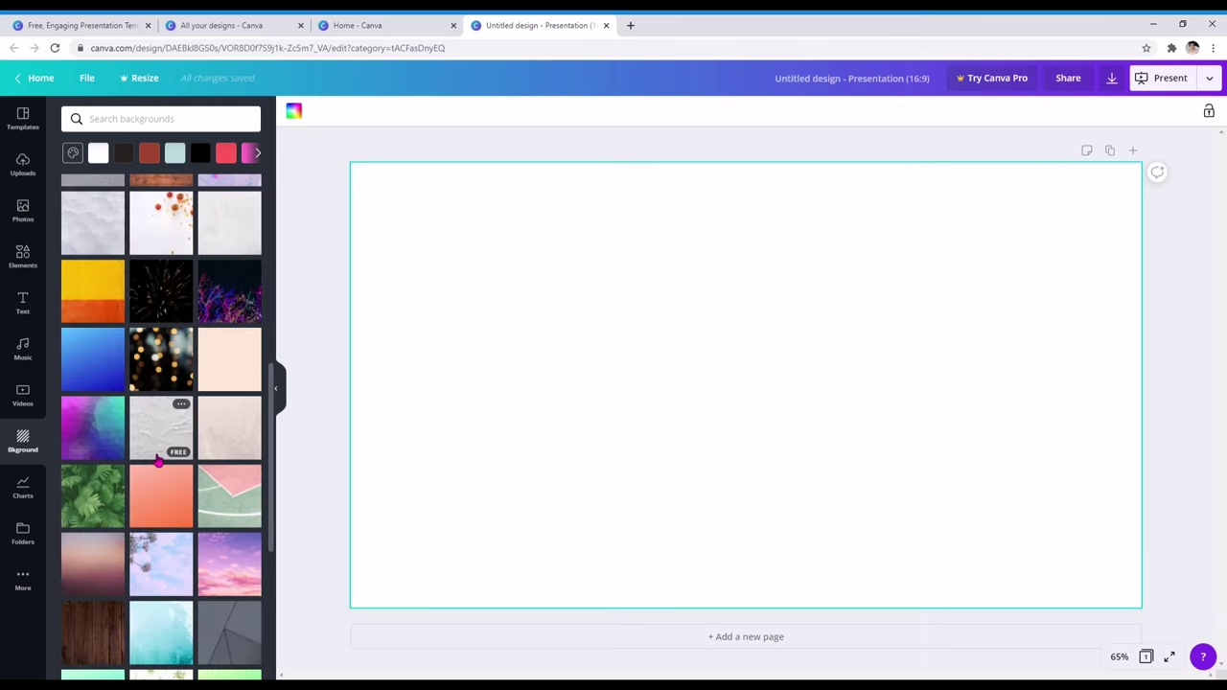
pyautogui.scroll(5, 159, 461)
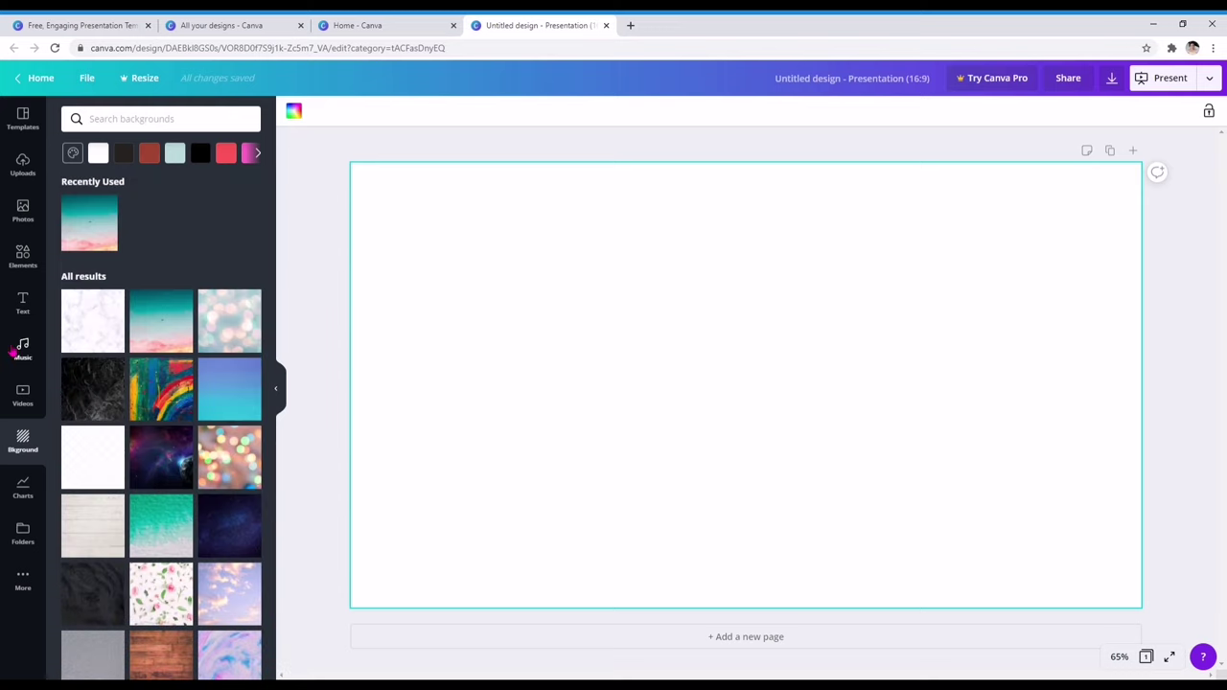
pyautogui.scroll(-10, 162, 441)
pyautogui.scroll(10, 165, 469)
pyautogui.scroll(-2, 177, 470)
pyautogui.scroll(2, 176, 469)
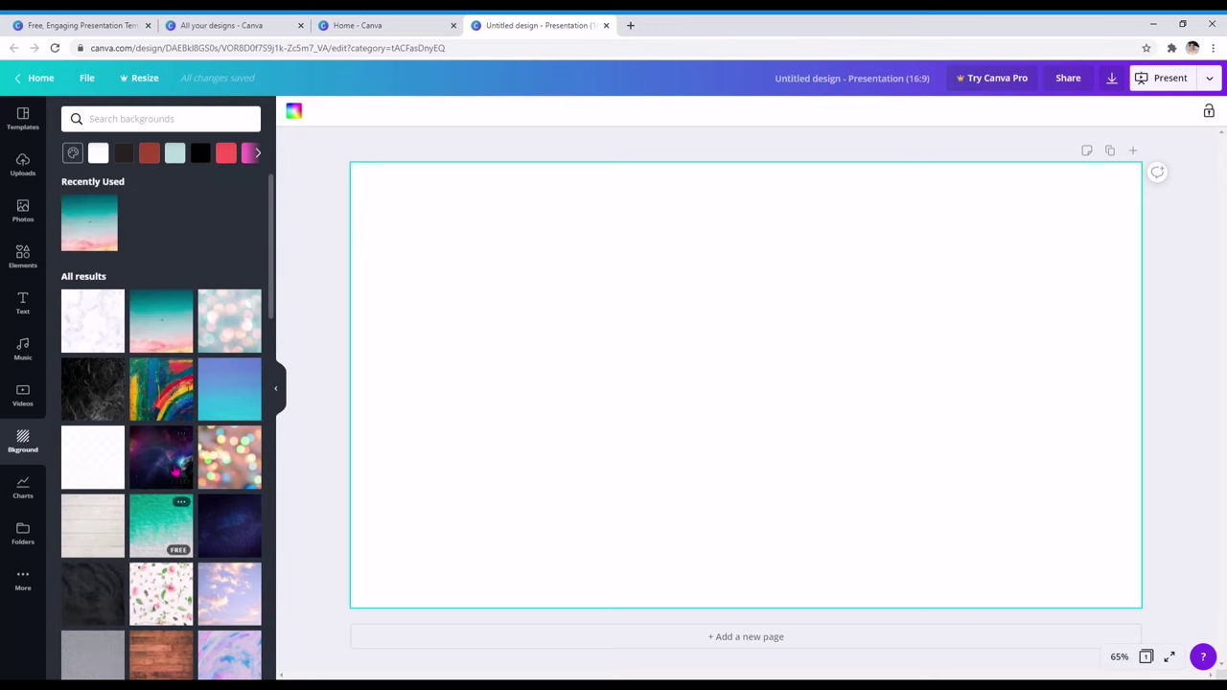
pyautogui.click(89, 224)
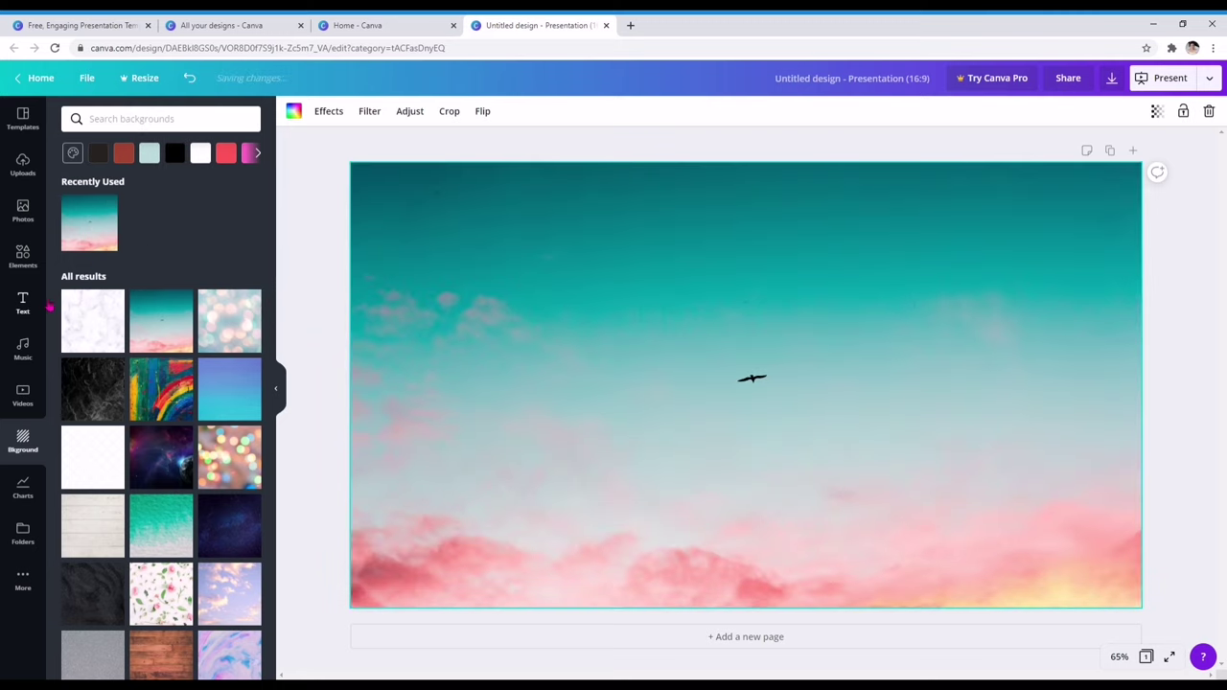
pyautogui.click(29, 272)
# - Bring back the 'school sticker' results, try the yellow school-bus sticker, then delete it
pyautogui.click(173, 123)
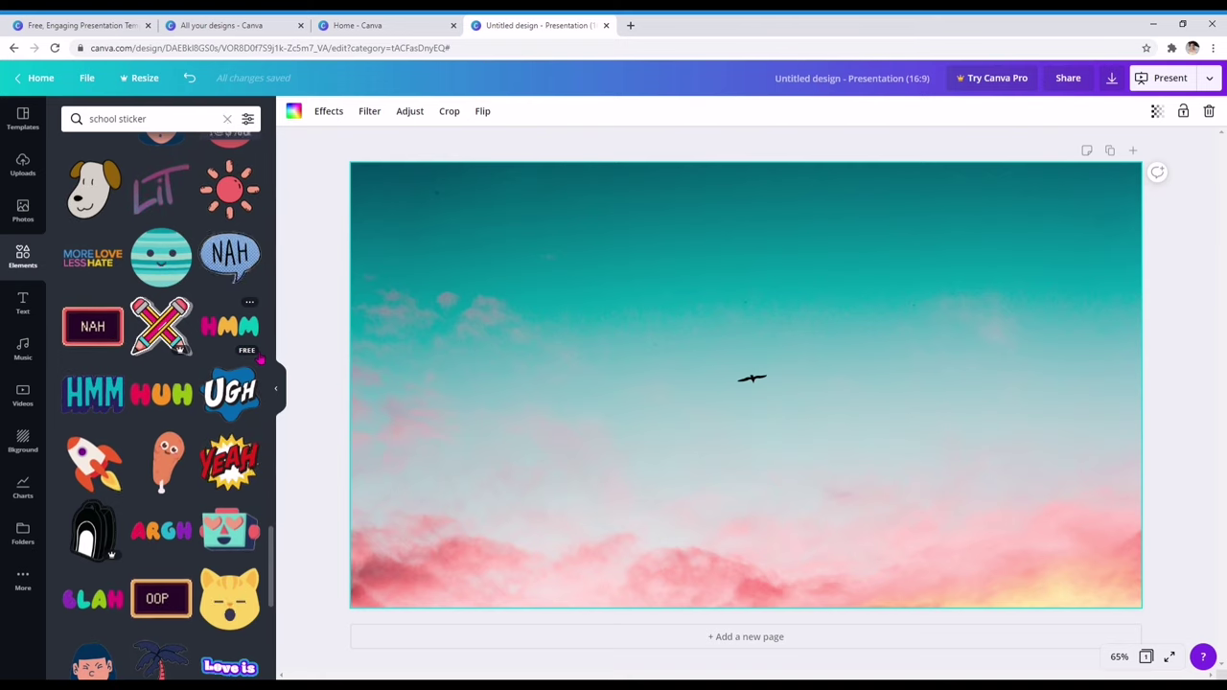
pyautogui.click(22, 211)
pyautogui.click(24, 256)
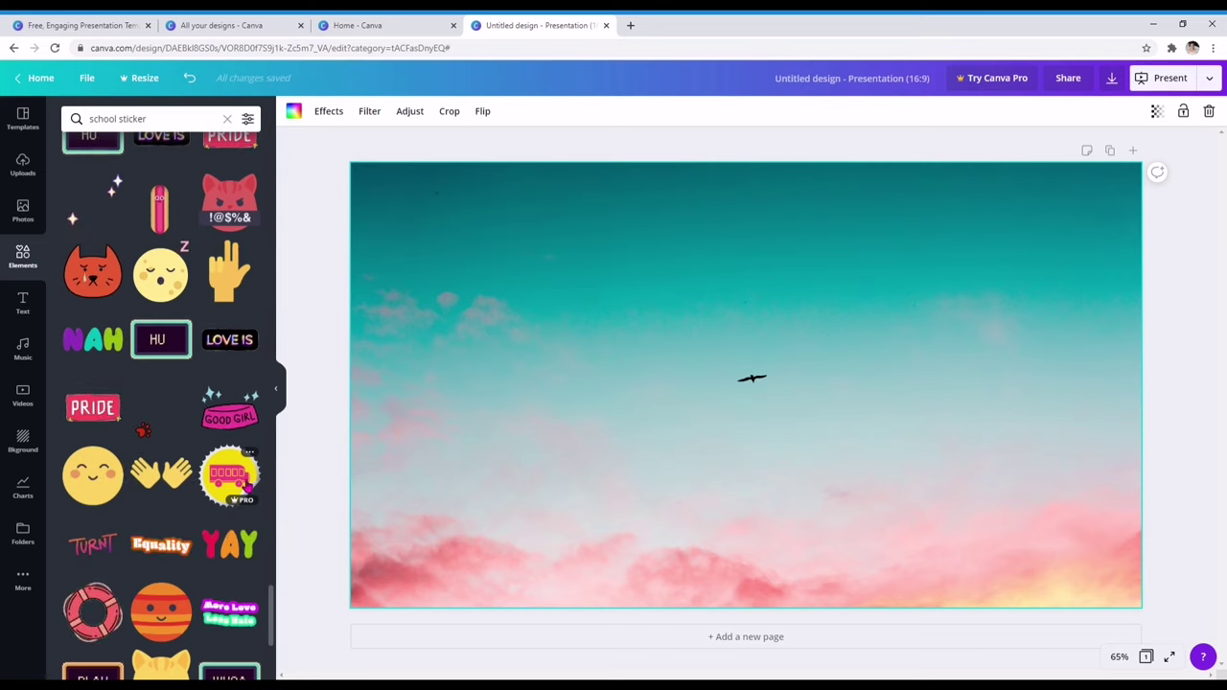
pyautogui.click(247, 487)
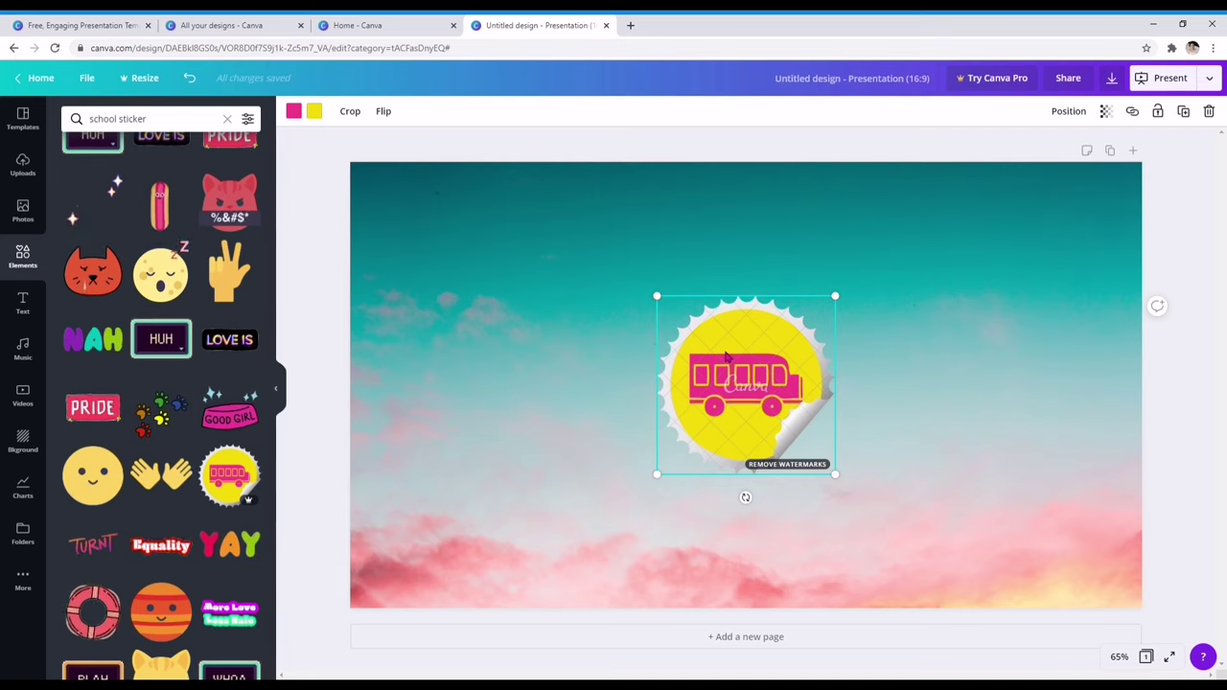
pyautogui.press('Delete')
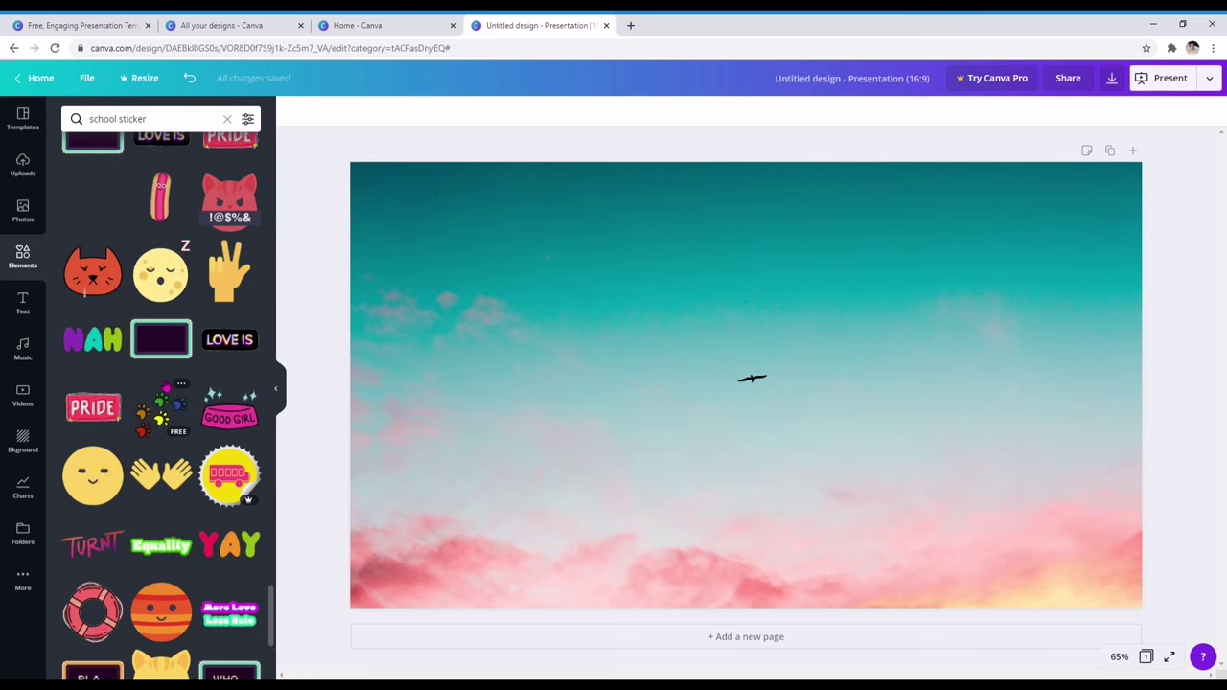
pyautogui.scroll(-2, 127, 419)
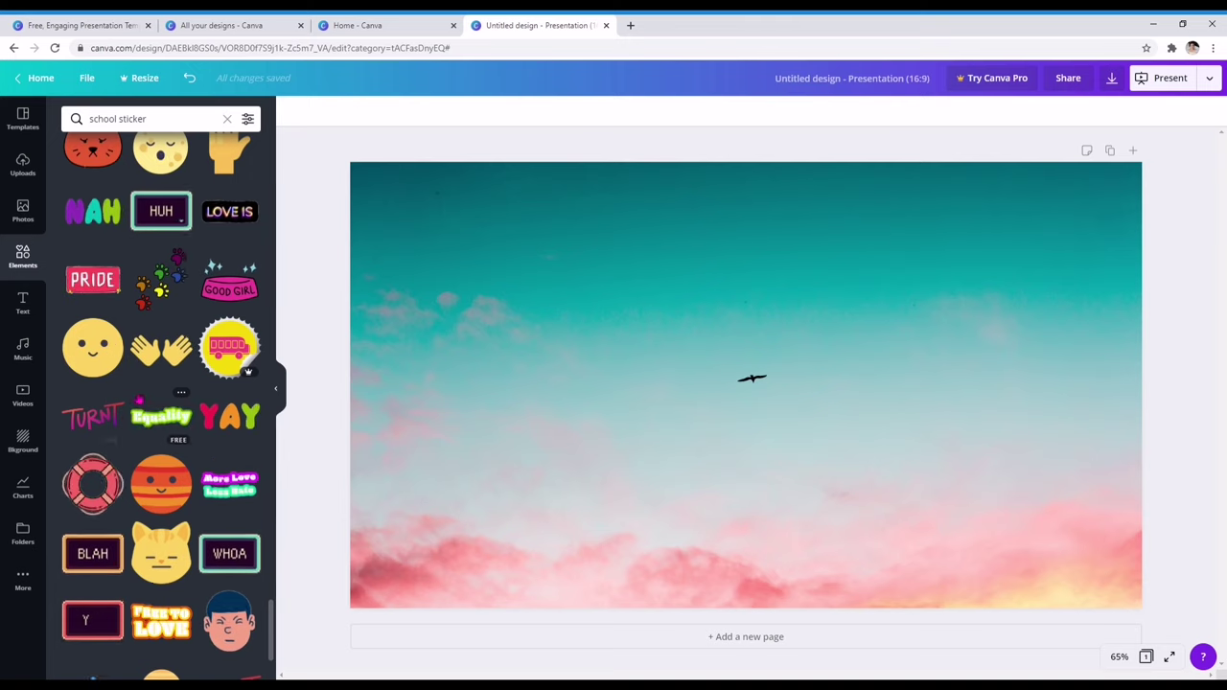
pyautogui.scroll(-12, 136, 422)
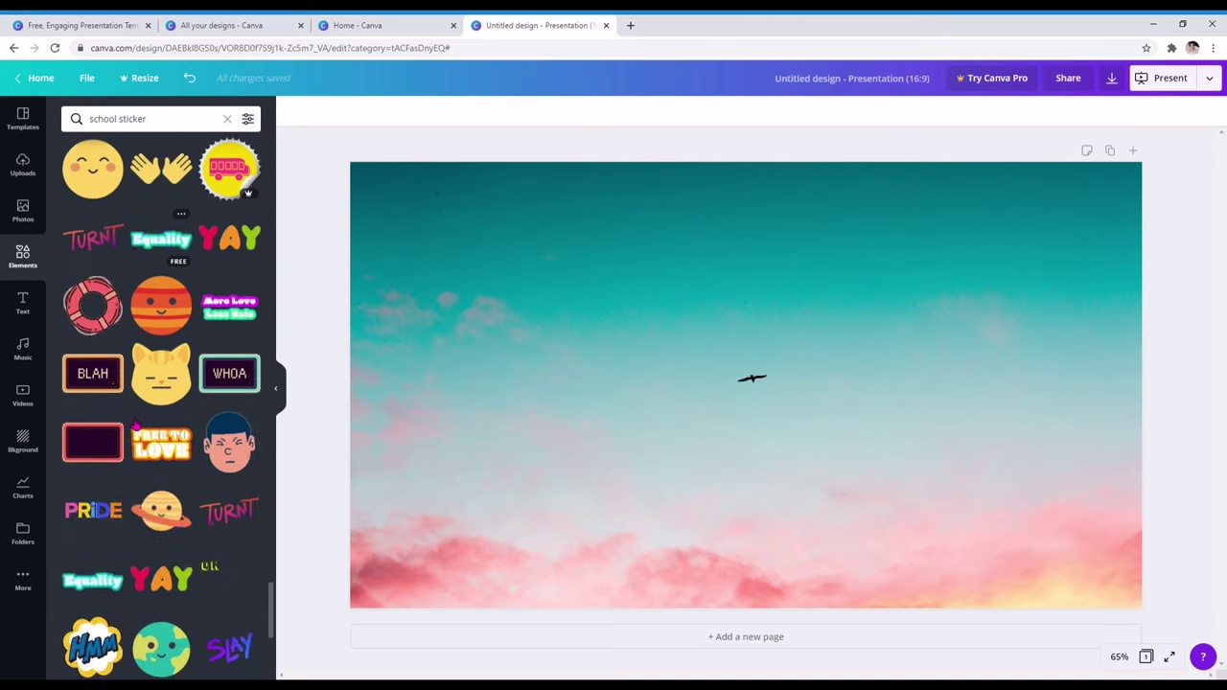
pyautogui.scroll(3, 161, 402)
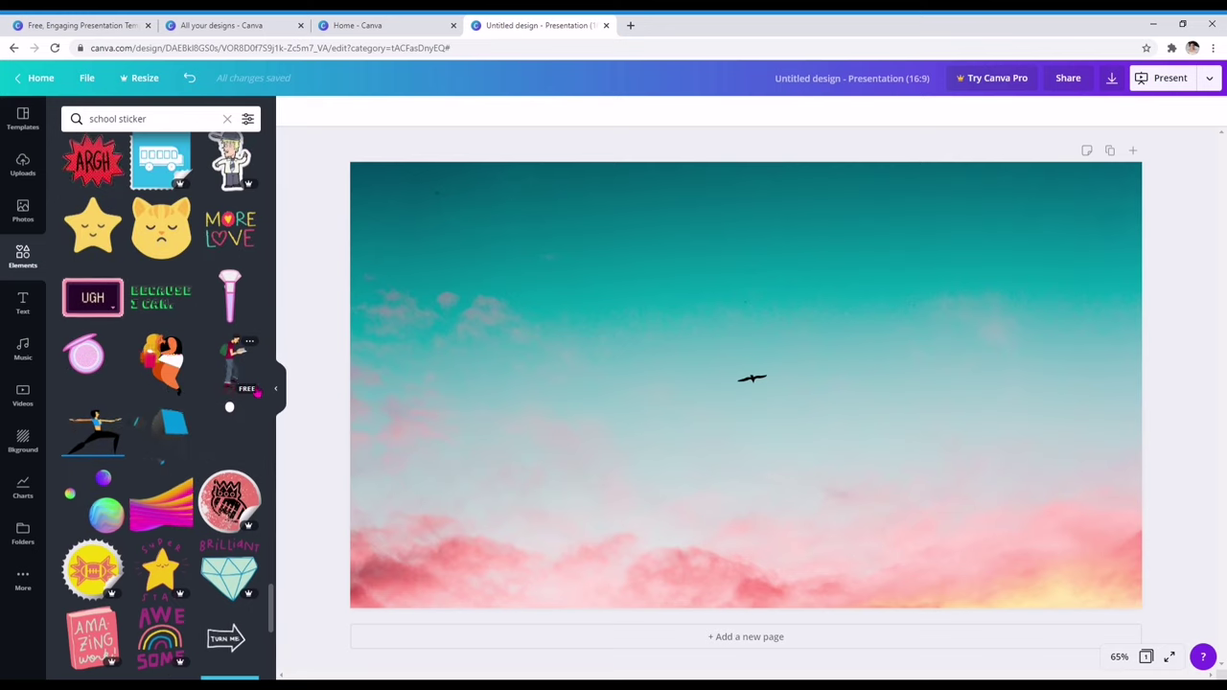
# - Add the walking-man sticker and shrink it toward the slide's right side
pyautogui.click(230, 362)
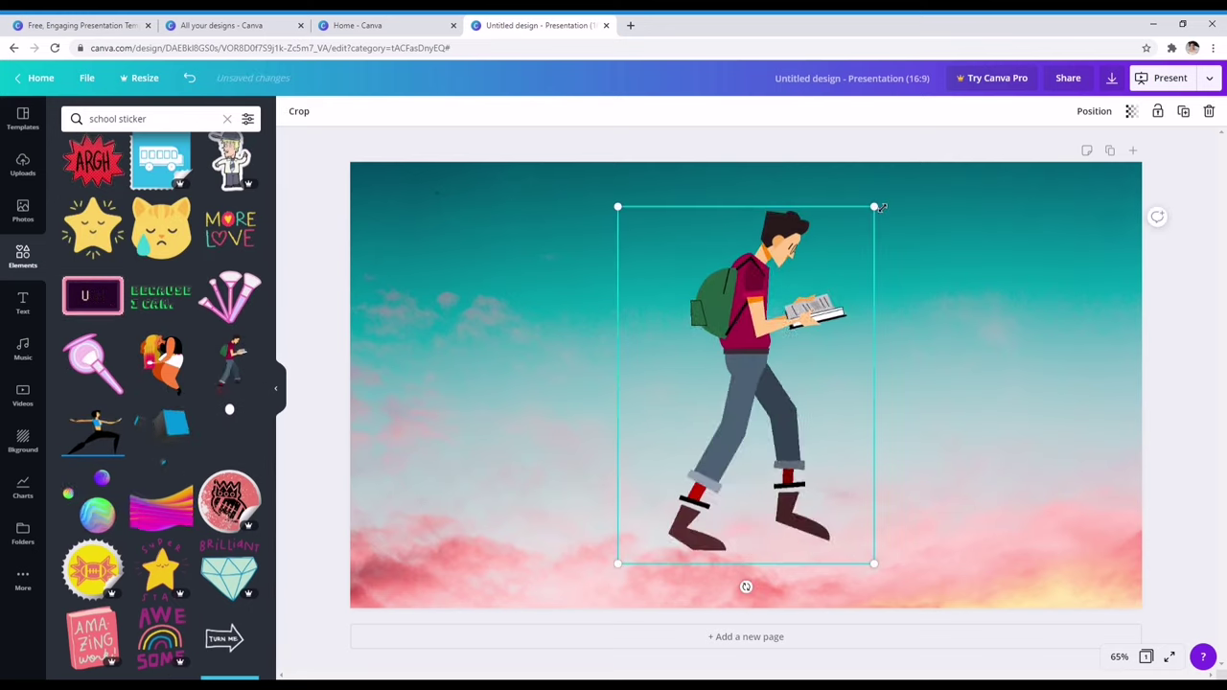
pyautogui.moveTo(876, 205); pyautogui.dragTo(747, 388)
pyautogui.moveTo(682, 474); pyautogui.dragTo(886, 357)
pyautogui.scroll(-10, 117, 391)
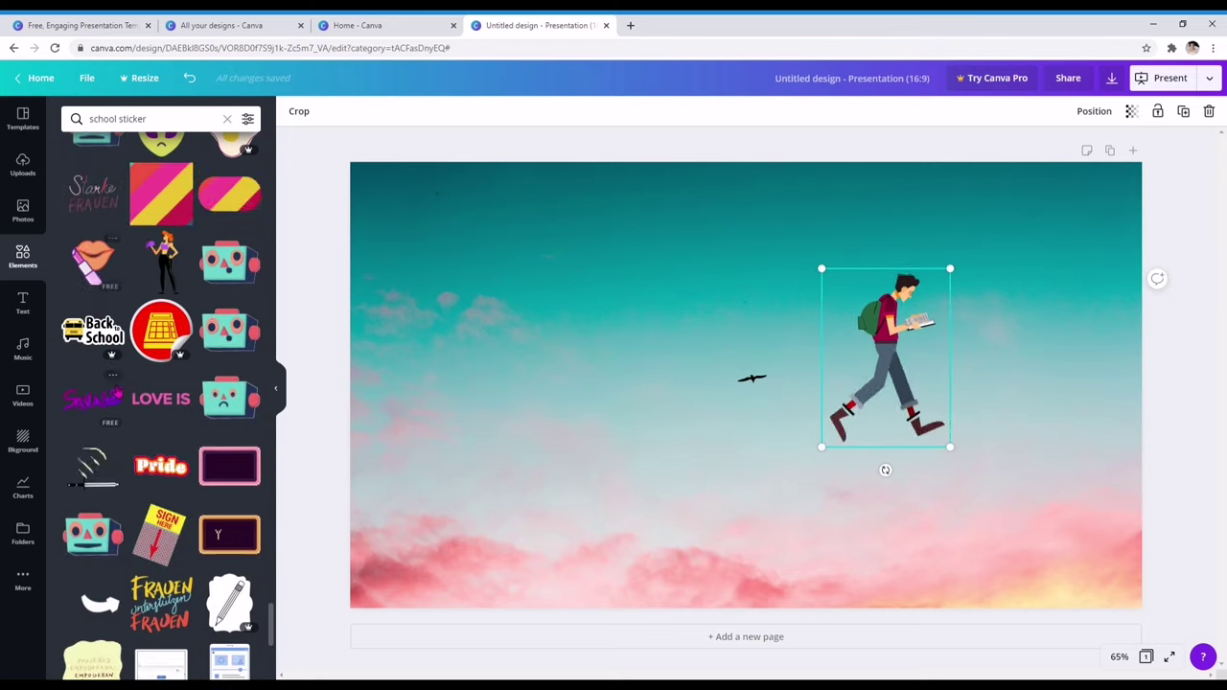
pyautogui.scroll(-4, 117, 392)
pyautogui.scroll(2, 117, 391)
pyautogui.scroll(-12, 161, 403)
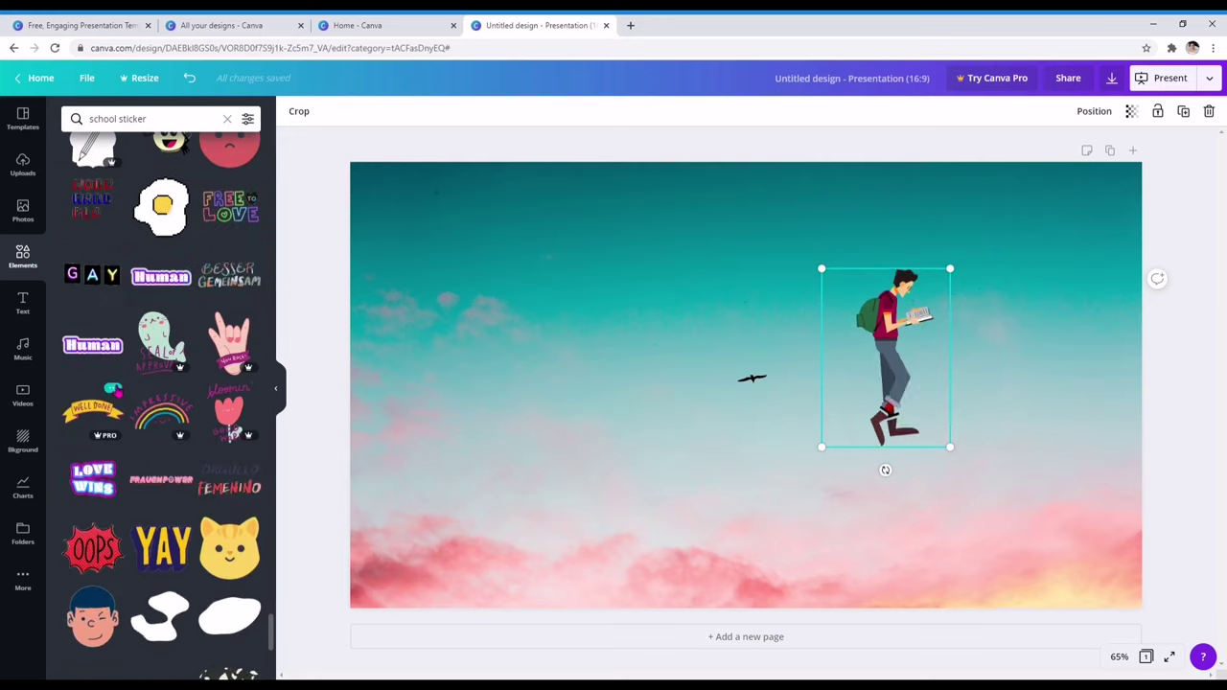
pyautogui.scroll(-5, 161, 402)
pyautogui.scroll(3, 161, 403)
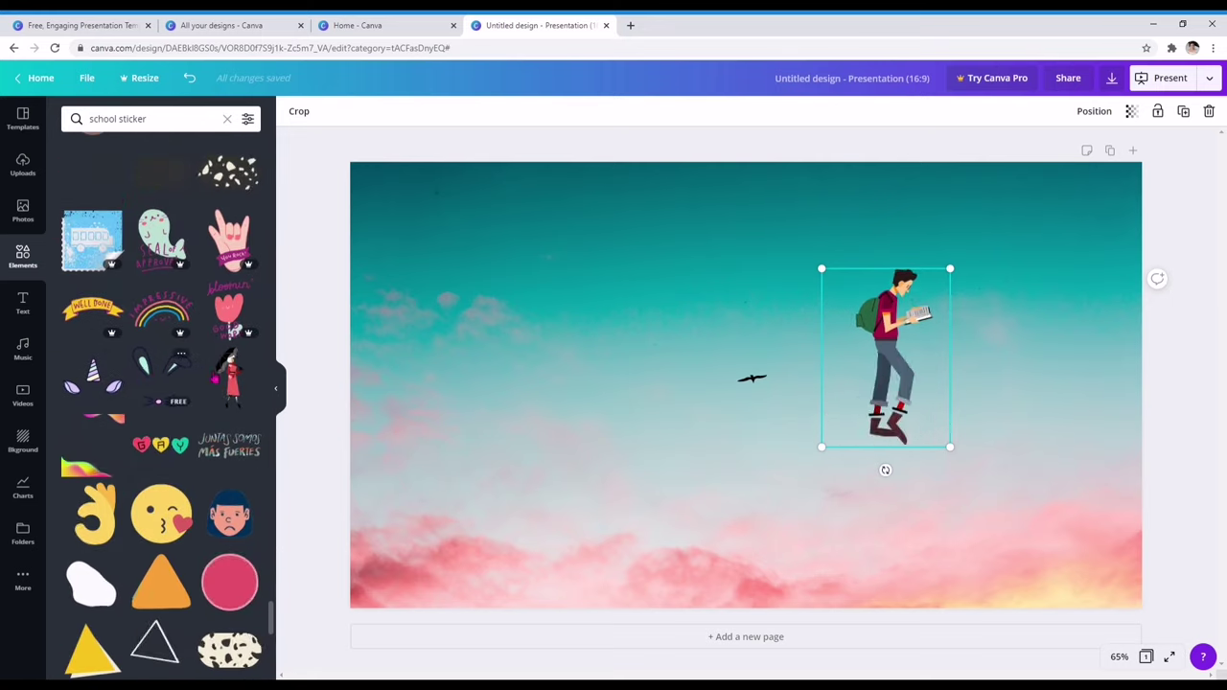
# - Replace the walking man with a smaller umbrella-woman sticker on the slide's left
pyautogui.click(230, 379)
pyautogui.moveTo(746, 383); pyautogui.dragTo(516, 383)
pyautogui.click(879, 360)
pyautogui.press('Delete')
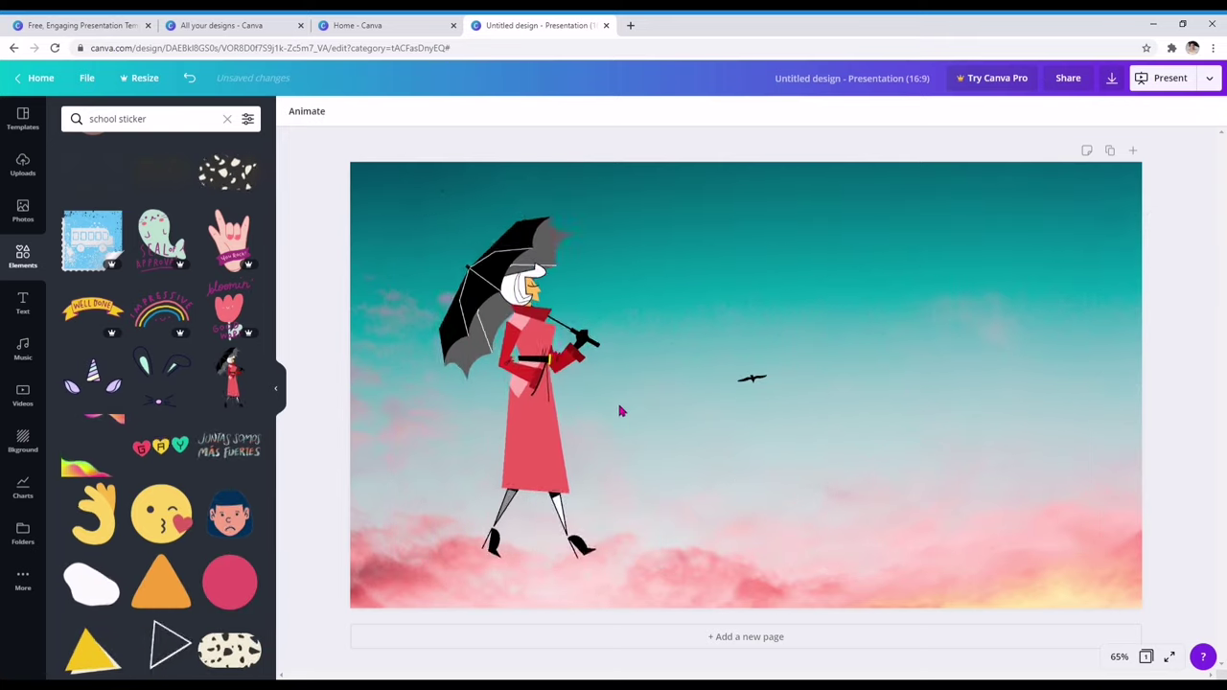
pyautogui.click(538, 388)
pyautogui.moveTo(599, 206); pyautogui.dragTo(517, 386)
pyautogui.moveTo(475, 470); pyautogui.dragTo(475, 441)
pyautogui.scroll(-10, 161, 383)
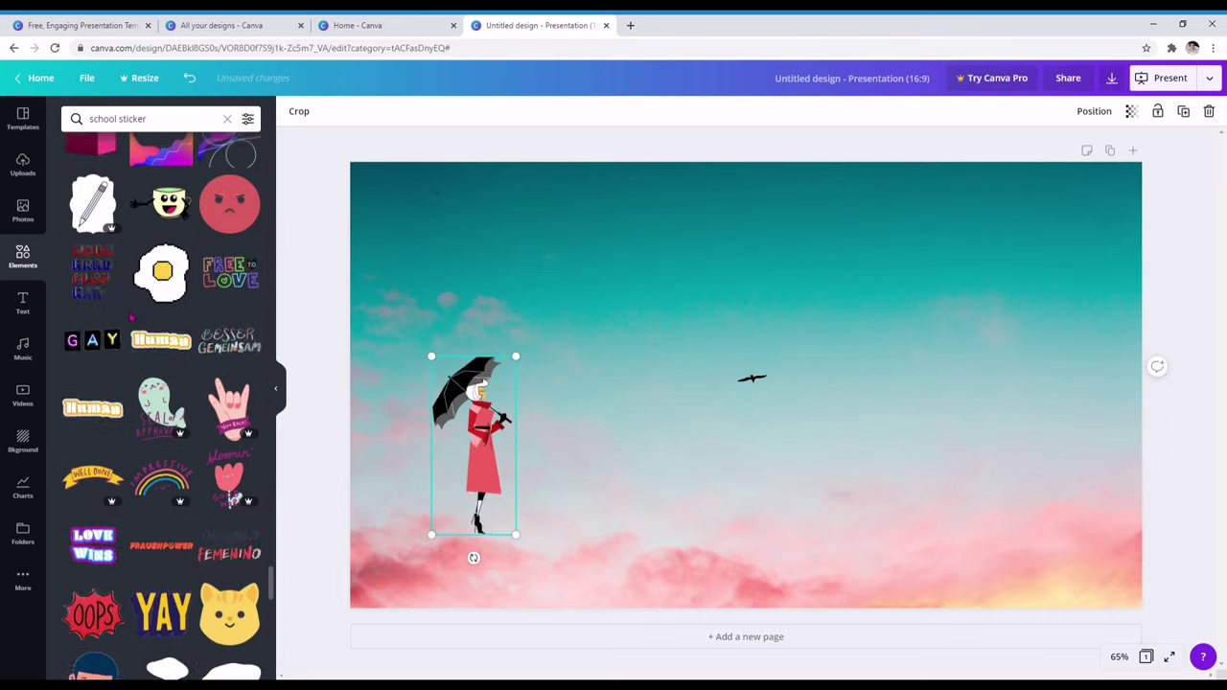
# - Search the elements for 'blob' shapes and browse the results
pyautogui.click(176, 123)
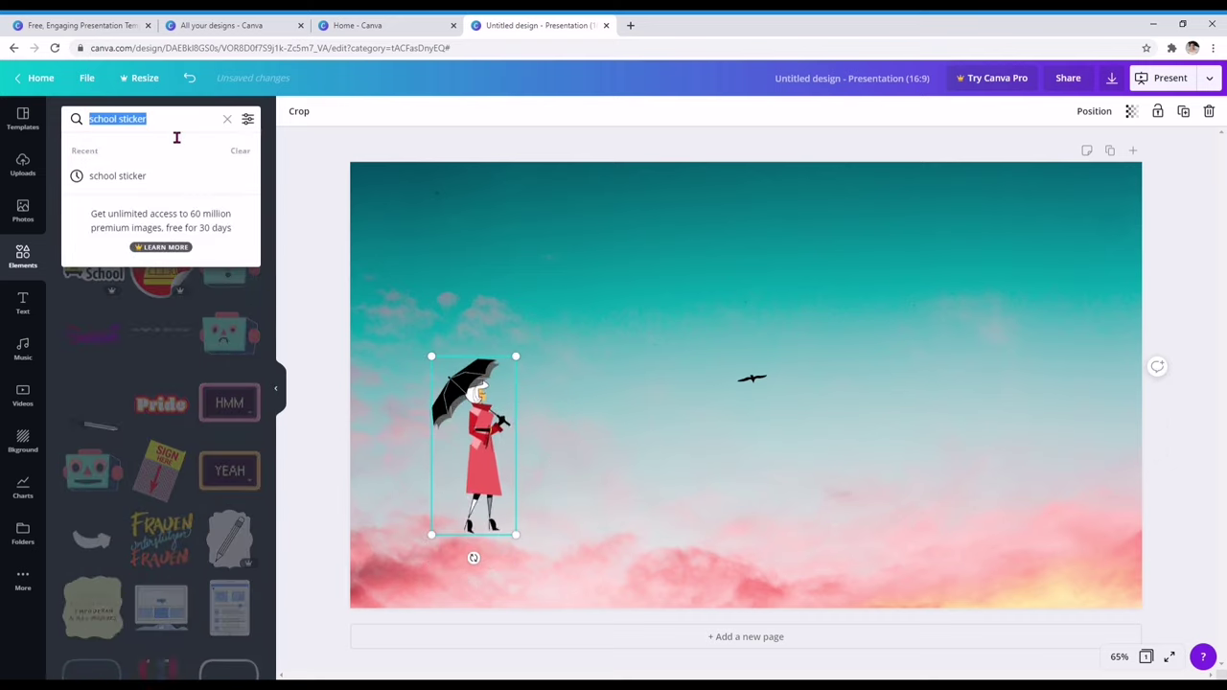
pyautogui.write('blob')
pyautogui.press('Return')
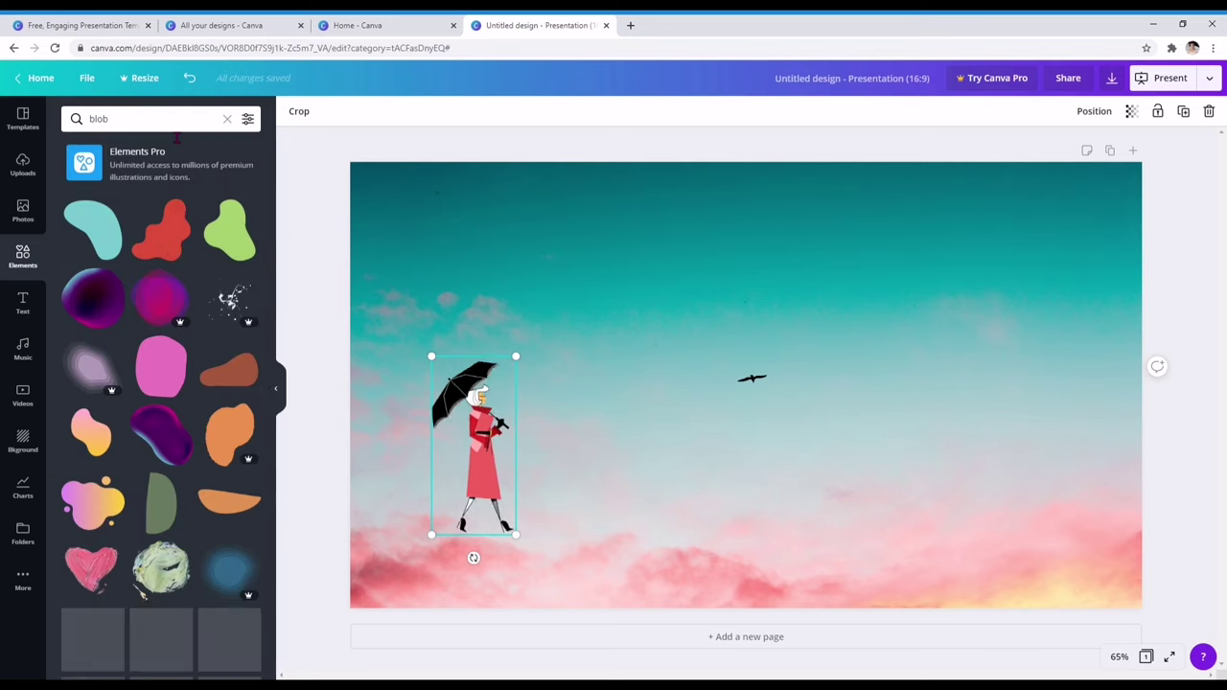
pyautogui.scroll(-6, 161, 403)
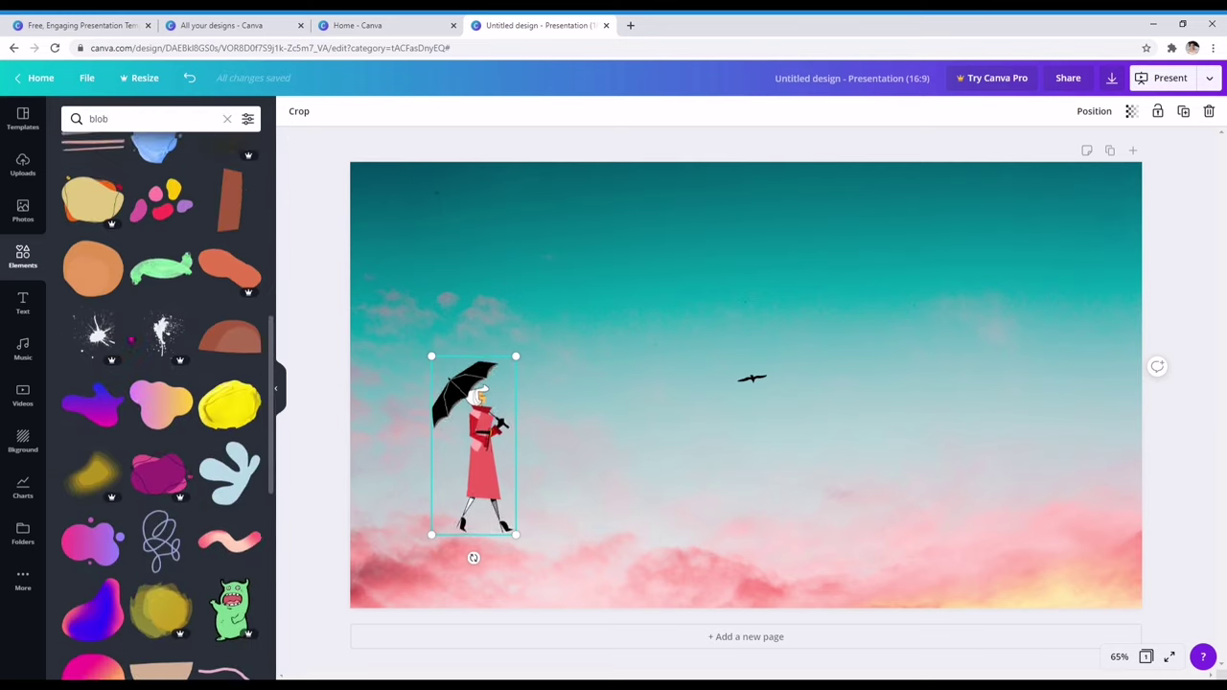
pyautogui.scroll(-2, 161, 403)
pyautogui.scroll(-3, 131, 335)
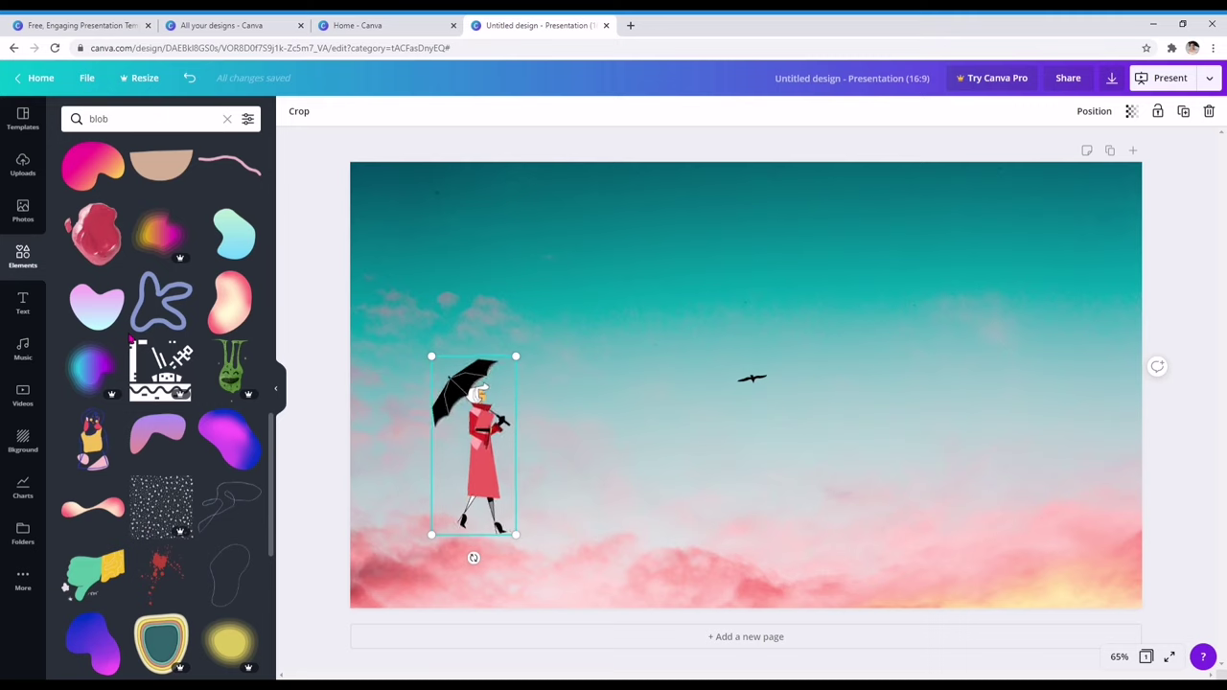
pyautogui.scroll(-2, 130, 337)
pyautogui.scroll(-3, 131, 338)
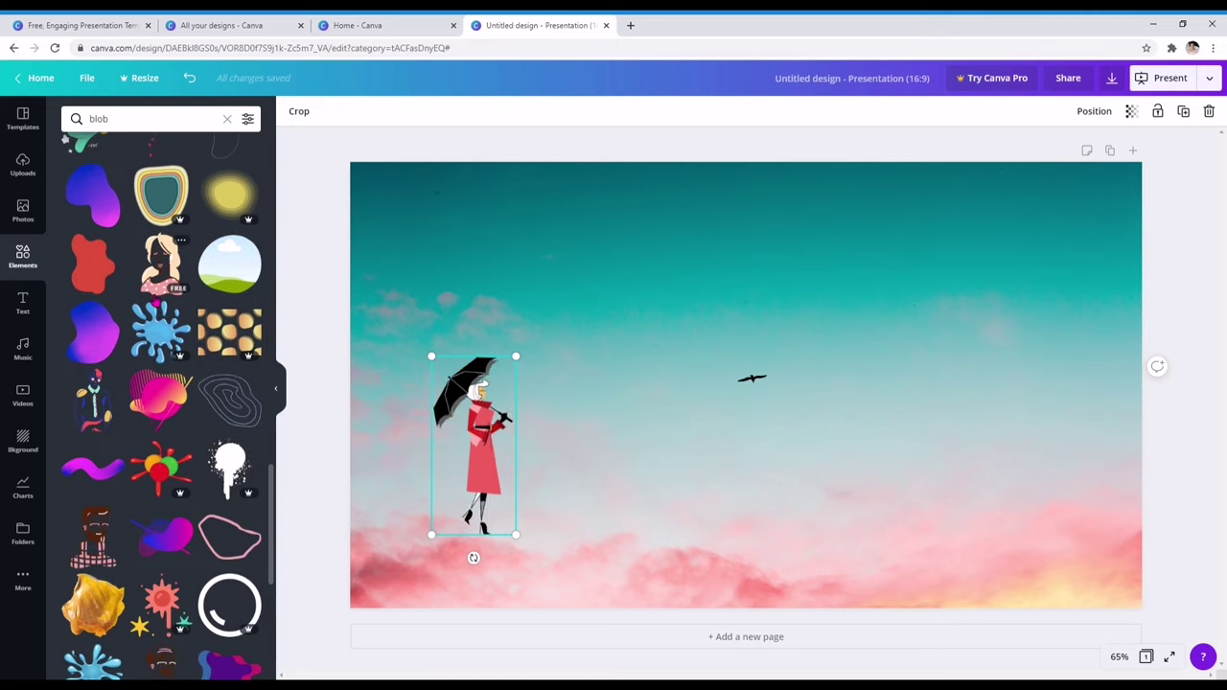
pyautogui.scroll(-6, 96, 465)
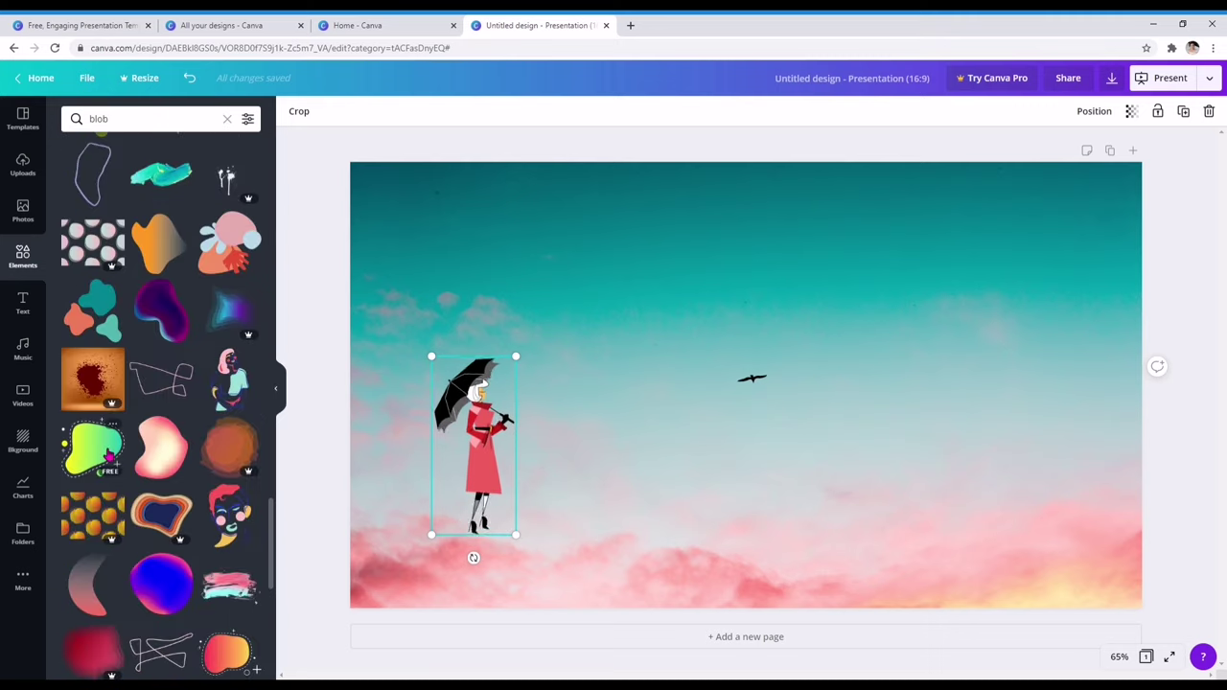
pyautogui.scroll(9, 96, 450)
pyautogui.scroll(3, 95, 450)
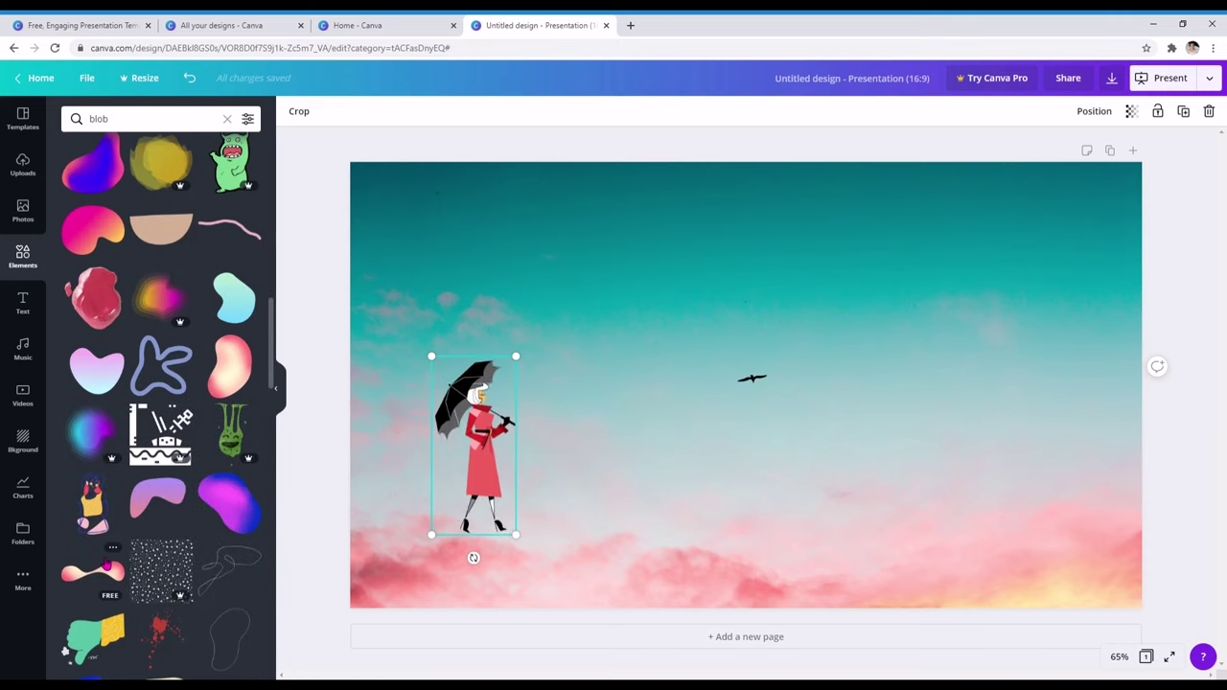
# - Add the pink wave blob as hills along the bottom, shift the woman left, lock both
pyautogui.click(93, 573)
pyautogui.moveTo(805, 329); pyautogui.dragTo(795, 553)
pyautogui.moveTo(1024, 467); pyautogui.dragTo(965, 572)
pyautogui.moveTo(489, 443); pyautogui.dragTo(453, 440)
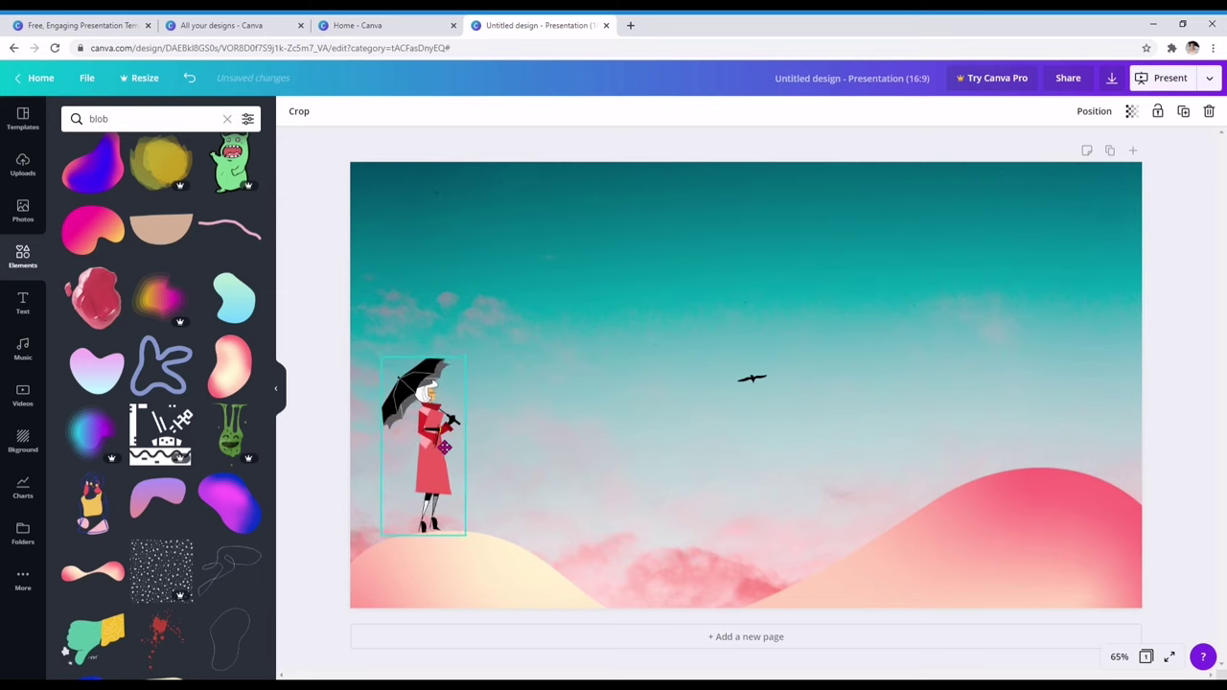
pyautogui.click(712, 355)
pyautogui.click(1075, 549)
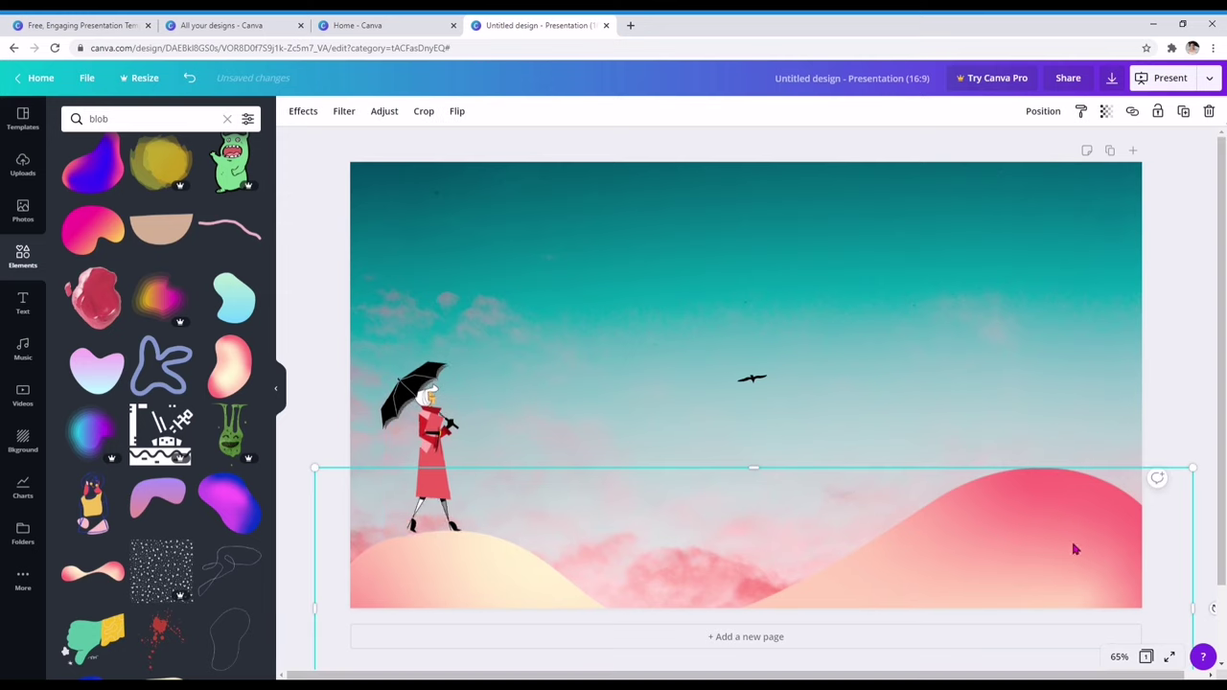
pyautogui.click(1158, 111)
pyautogui.click(427, 451)
pyautogui.click(1158, 112)
pyautogui.click(930, 243)
pyautogui.scroll(8, 259, 259)
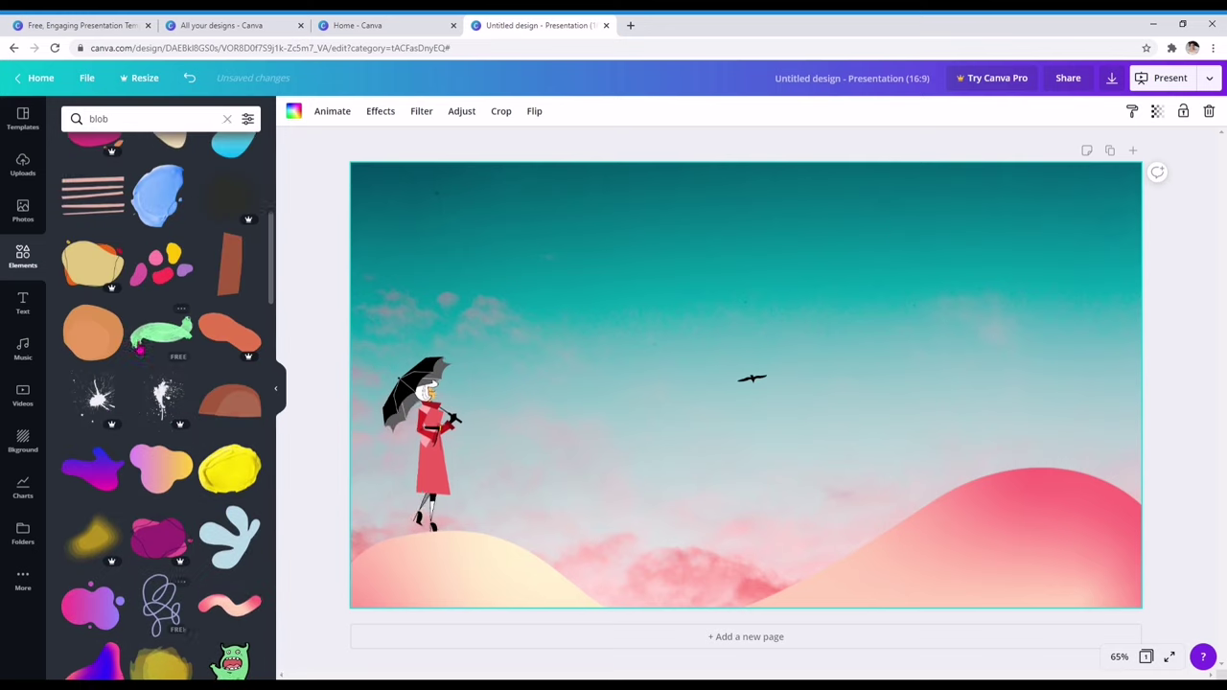
# - Search the elements again for 'school sticker' and scroll through the results
pyautogui.click(148, 122)
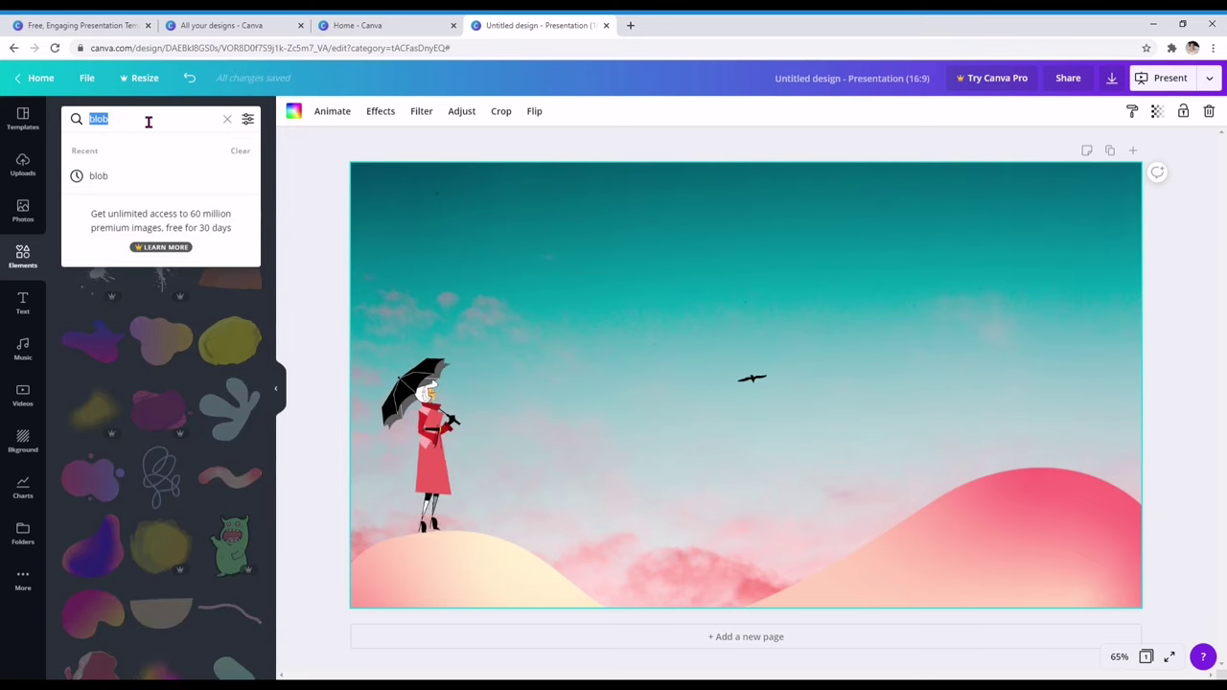
pyautogui.write('school sticker')
pyautogui.press('Return')
pyautogui.scroll(-7, 163, 403)
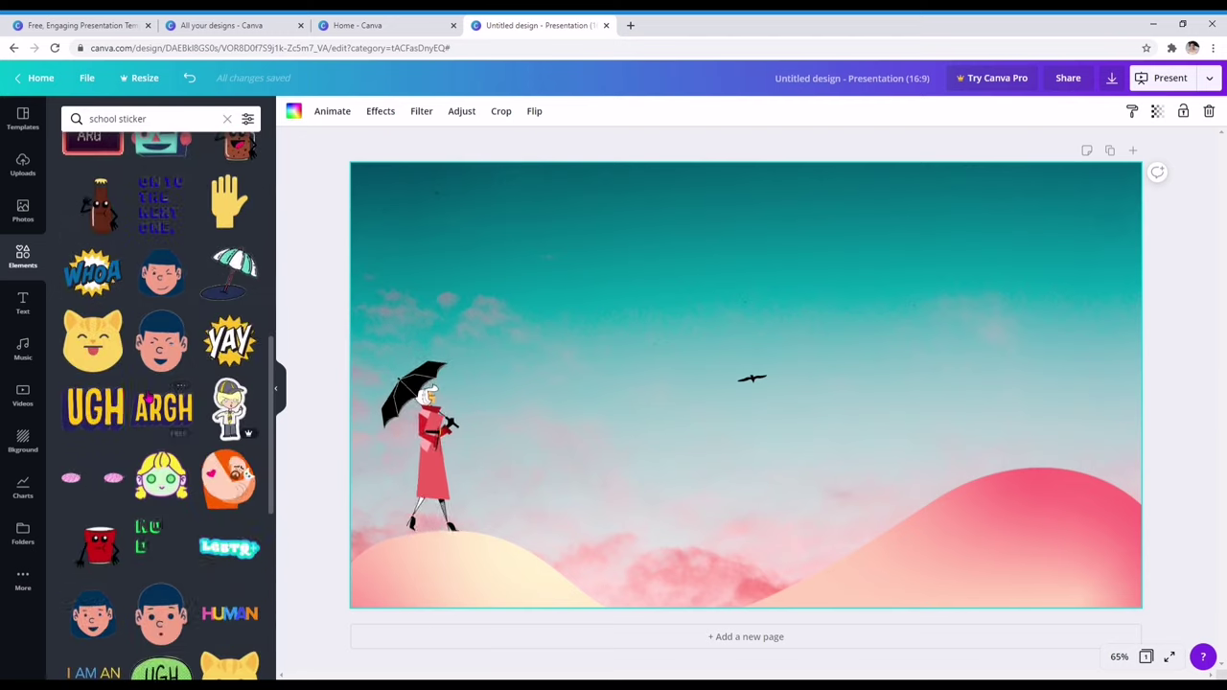
pyautogui.scroll(-5, 148, 396)
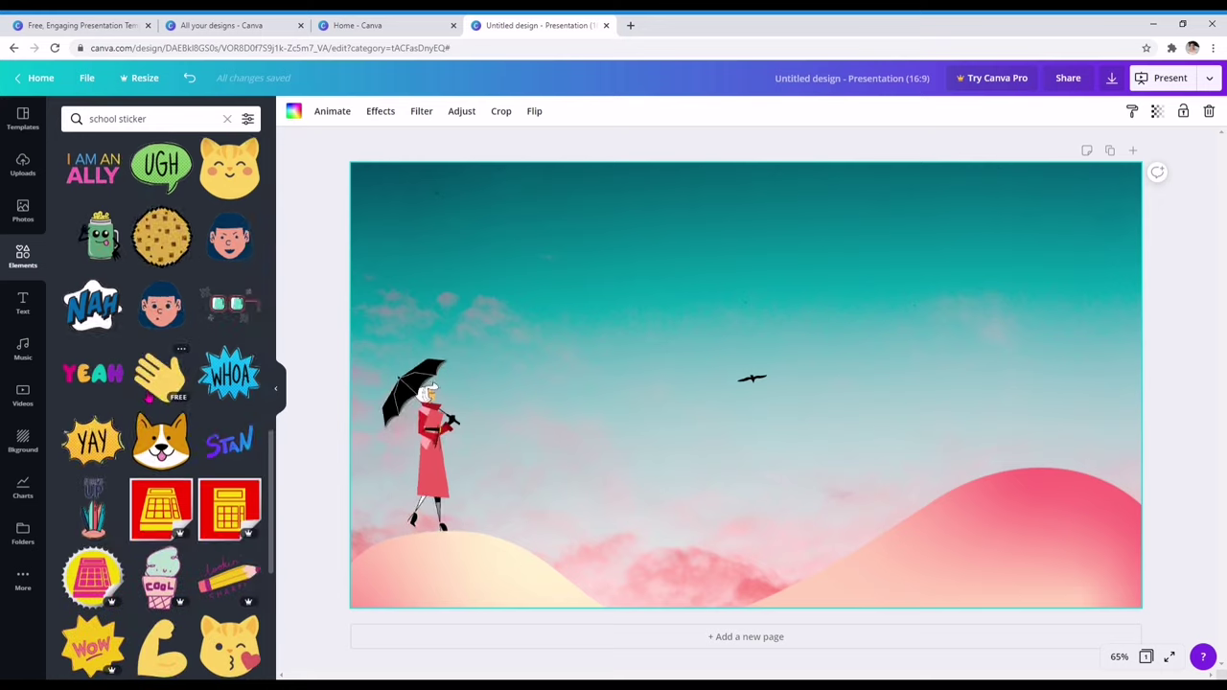
pyautogui.scroll(-5, 149, 396)
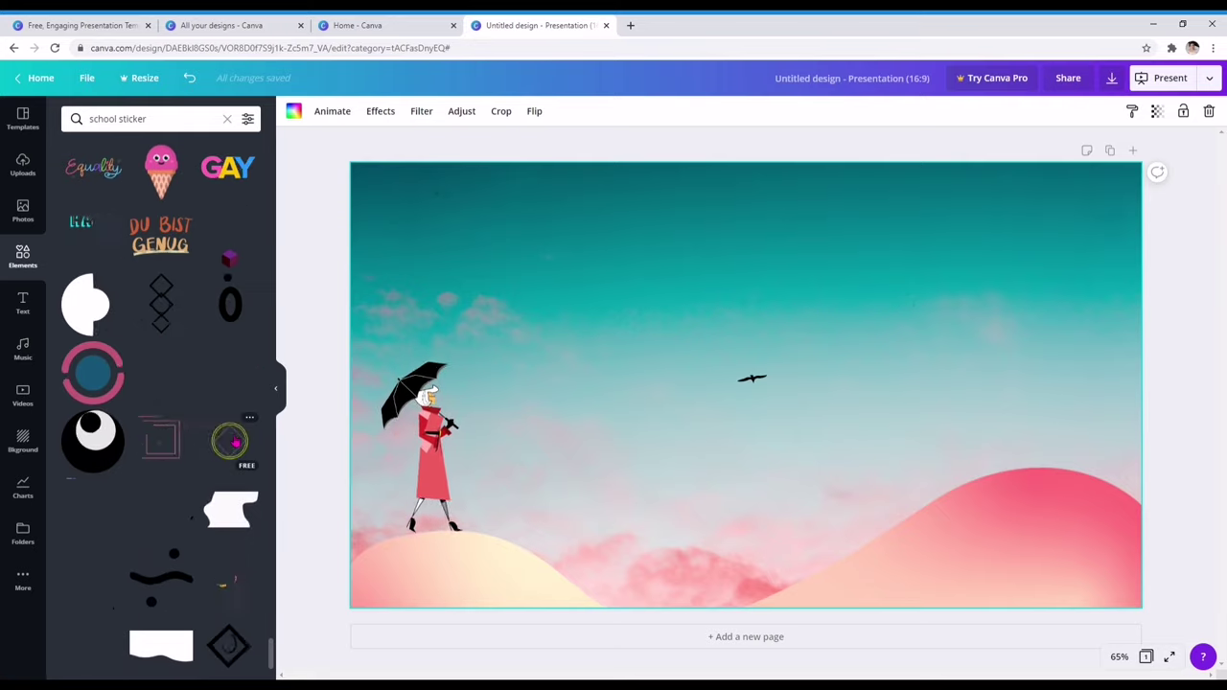
# - Add the animated yellow circle sticker, shrink it, and move it to the top right
pyautogui.click(230, 441)
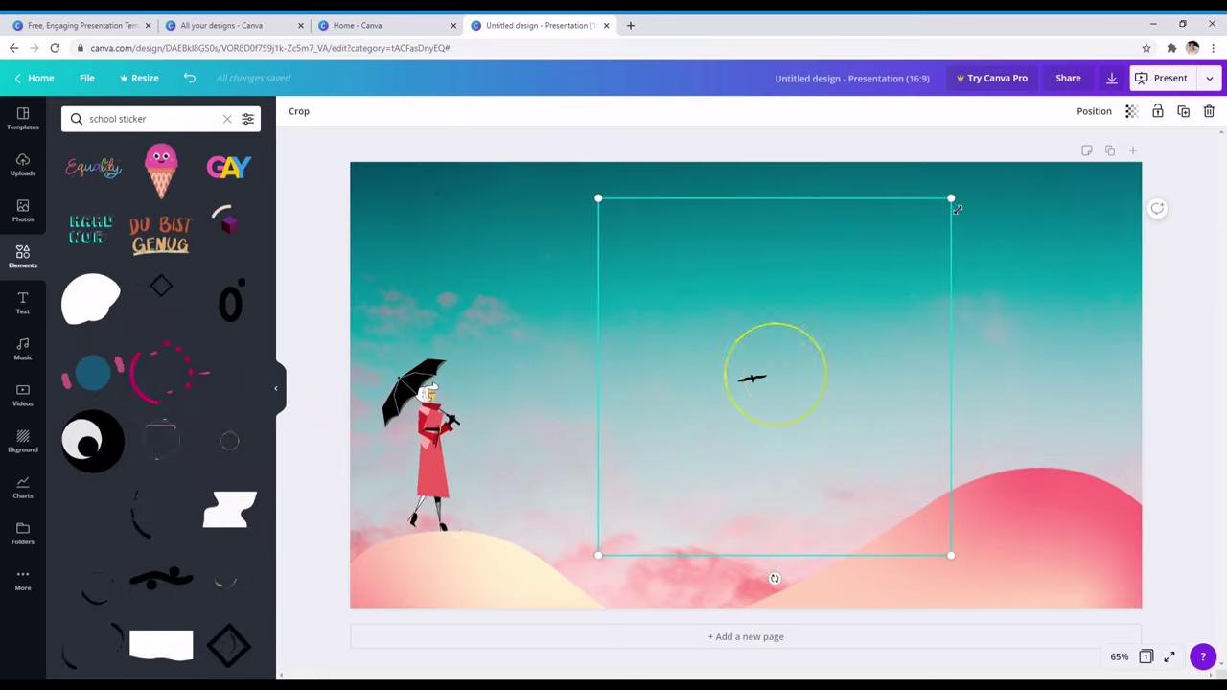
pyautogui.moveTo(959, 209); pyautogui.dragTo(805, 345)
pyautogui.moveTo(719, 441); pyautogui.dragTo(1047, 239)
pyautogui.click(873, 272)
pyautogui.scroll(-5, 161, 403)
# - Add the pink cube sticker, shrink it into the top-right corner, and move the circle onto it
pyautogui.click(93, 402)
pyautogui.moveTo(739, 365); pyautogui.dragTo(577, 338)
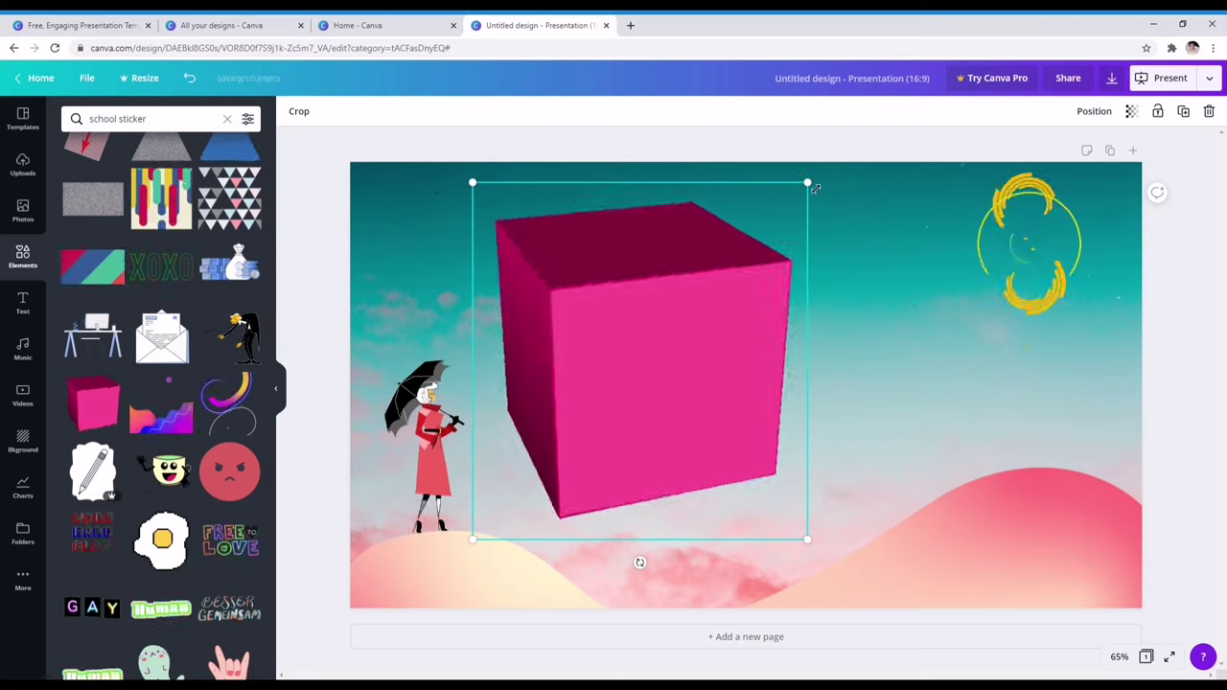
pyautogui.moveTo(814, 188); pyautogui.dragTo(686, 316)
pyautogui.moveTo(1041, 255); pyautogui.dragTo(979, 510)
pyautogui.moveTo(605, 430); pyautogui.dragTo(1038, 268)
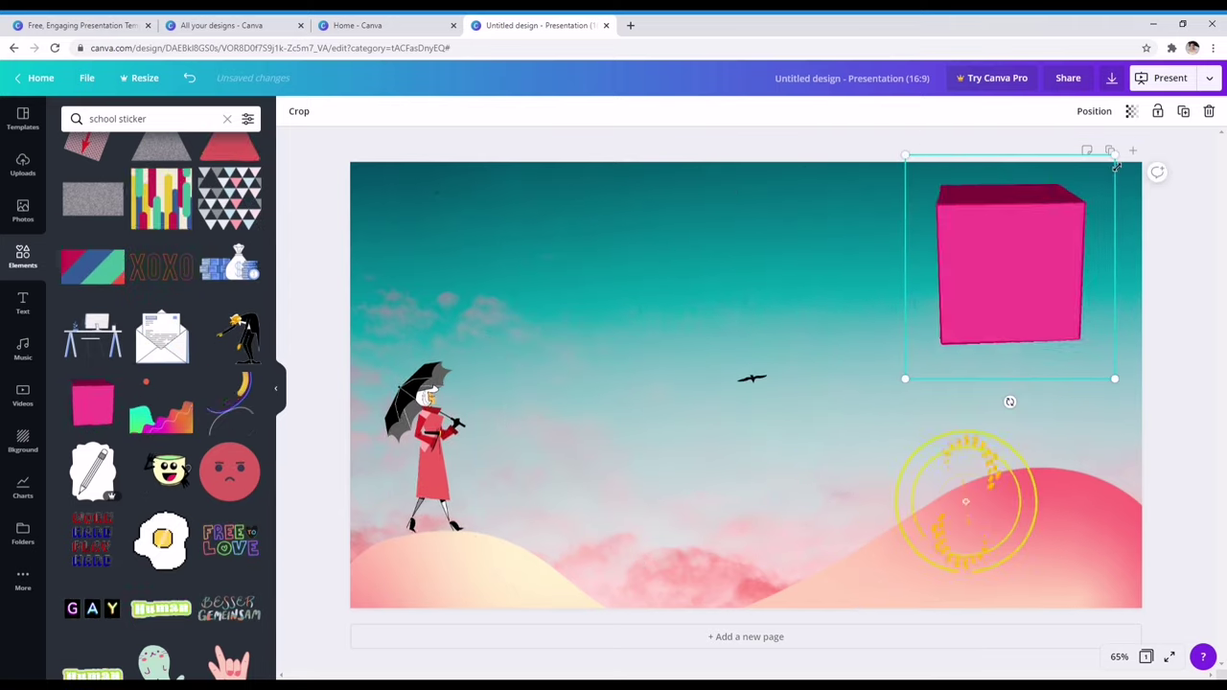
pyautogui.moveTo(1122, 167); pyautogui.dragTo(1072, 206)
pyautogui.moveTo(990, 258); pyautogui.dragTo(1029, 246)
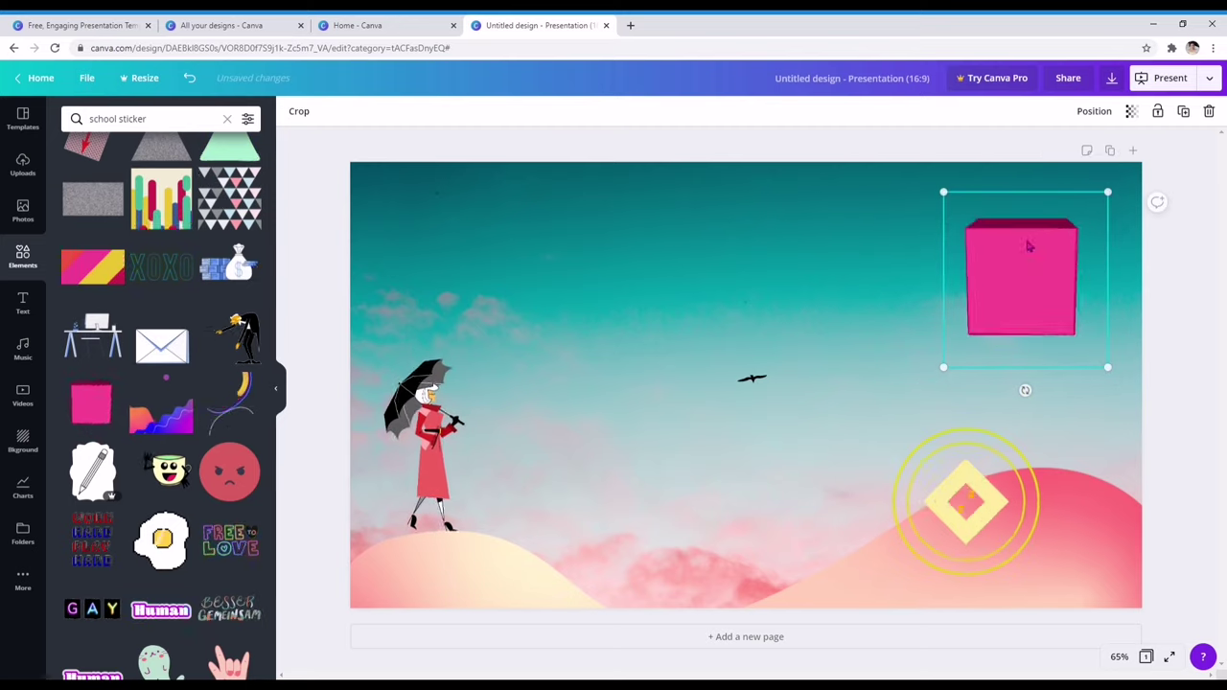
pyautogui.moveTo(1014, 454); pyautogui.dragTo(1041, 296)
# - Send the pink cube behind the yellow circle and resize the circle
pyautogui.click(1029, 278)
pyautogui.rightClick(1043, 278)
pyautogui.click(1083, 378)
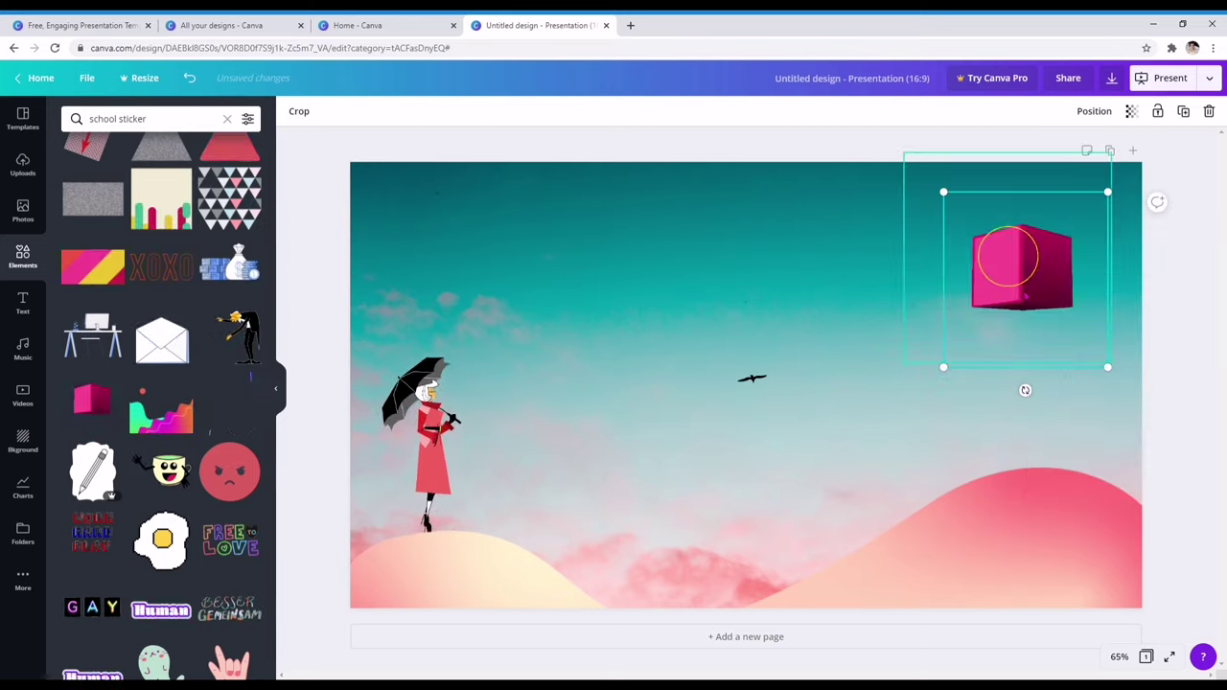
pyautogui.moveTo(1032, 275); pyautogui.dragTo(1048, 276)
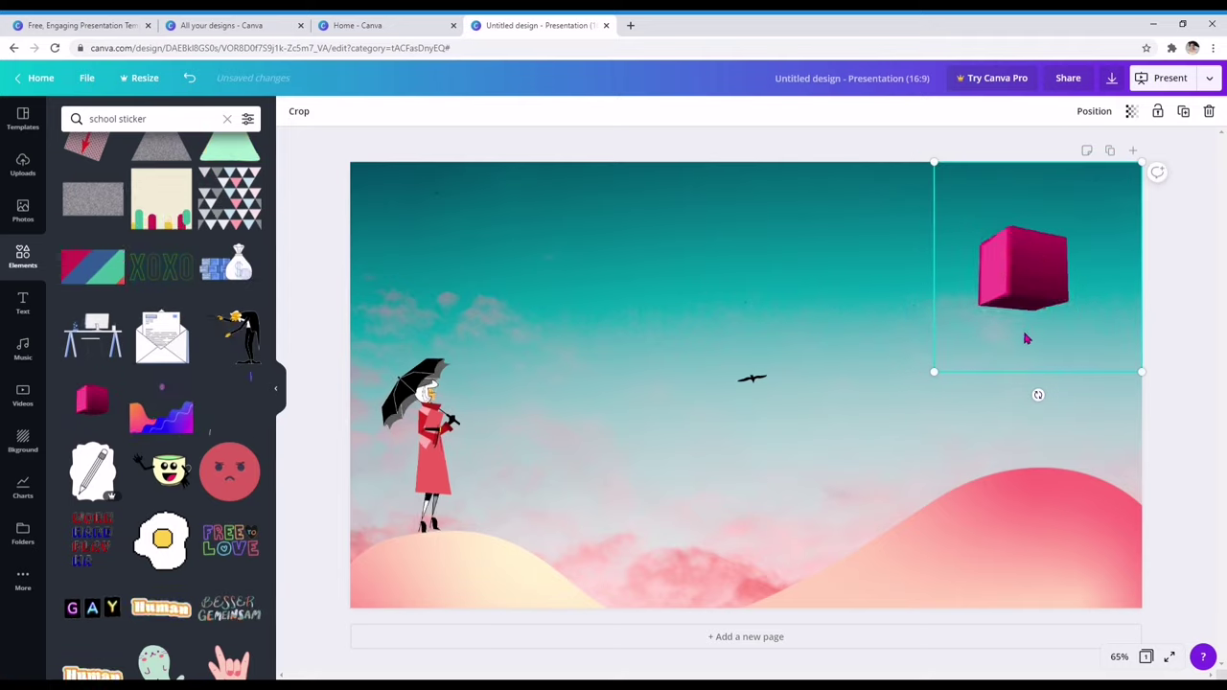
pyautogui.moveTo(945, 379); pyautogui.dragTo(585, 532)
pyautogui.moveTo(1096, 271); pyautogui.dragTo(710, 307)
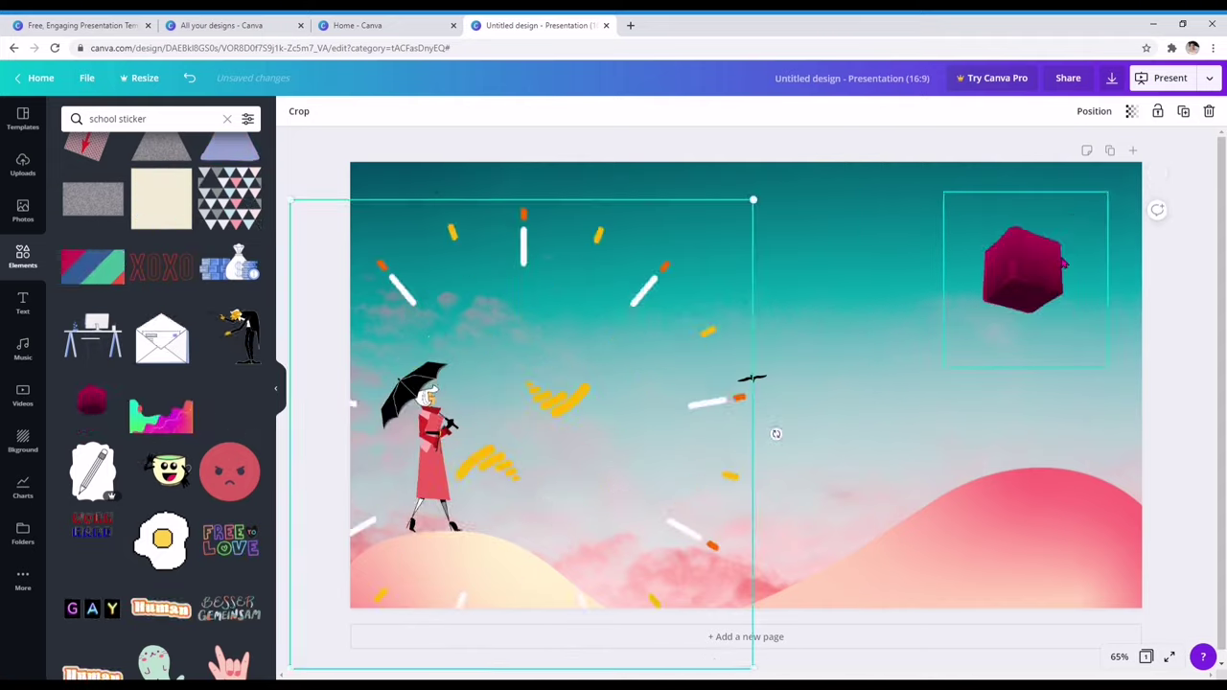
# - Shrink the cube and circle further and place the animated ring over the cube
pyautogui.click(1018, 297)
pyautogui.moveTo(945, 368); pyautogui.dragTo(1002, 308)
pyautogui.click(512, 466)
pyautogui.moveTo(758, 197); pyautogui.dragTo(548, 396)
pyautogui.moveTo(443, 451); pyautogui.dragTo(754, 363)
pyautogui.moveTo(870, 323); pyautogui.dragTo(787, 401)
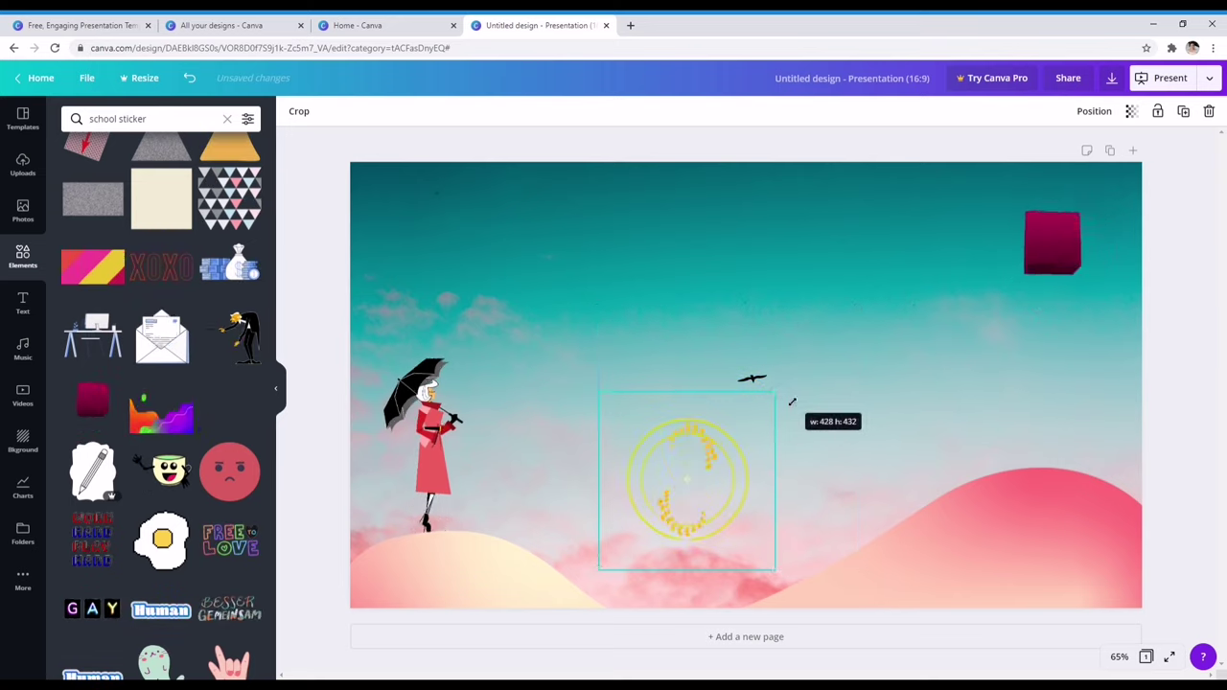
pyautogui.moveTo(683, 462); pyautogui.dragTo(1050, 237)
# - Add the neon Sparkle text style and delete its duplicate copy
pyautogui.click(800, 391)
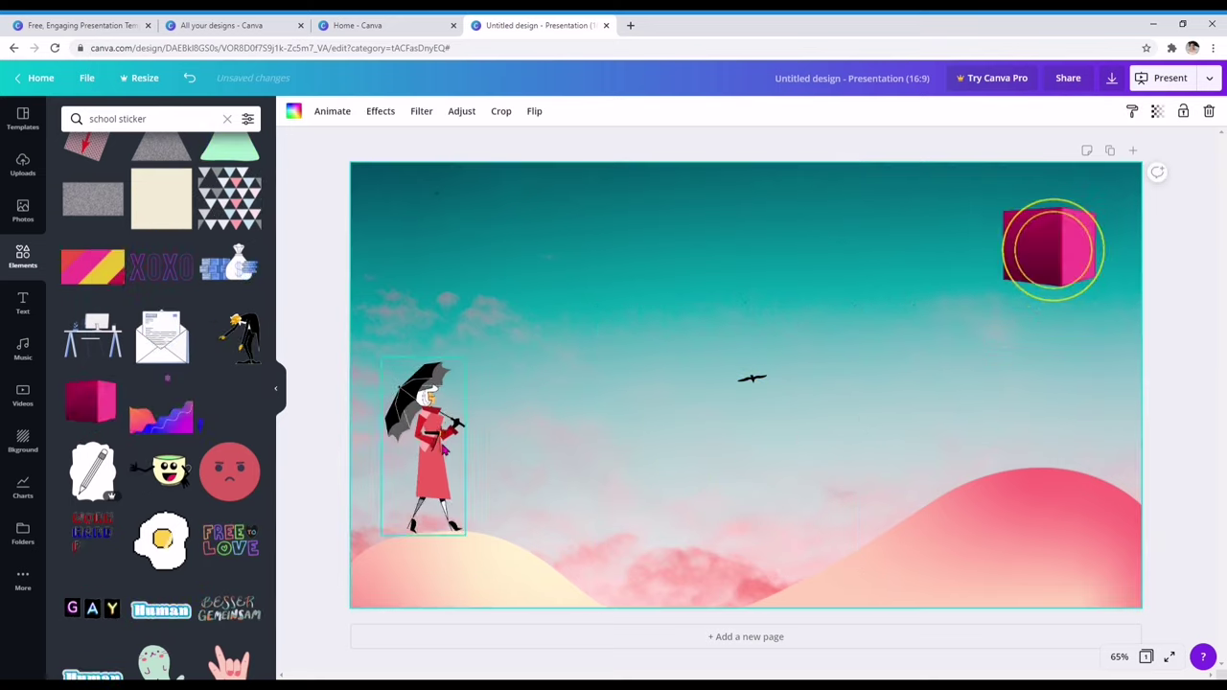
pyautogui.click(32, 300)
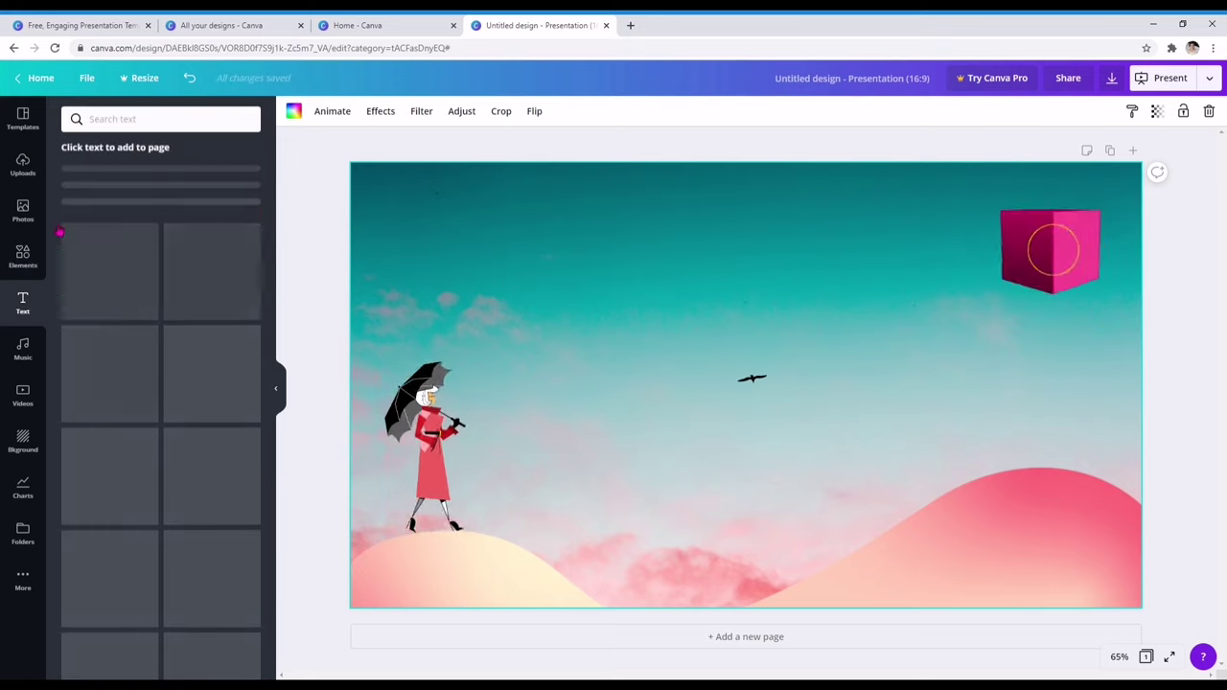
pyautogui.scroll(-3, 149, 518)
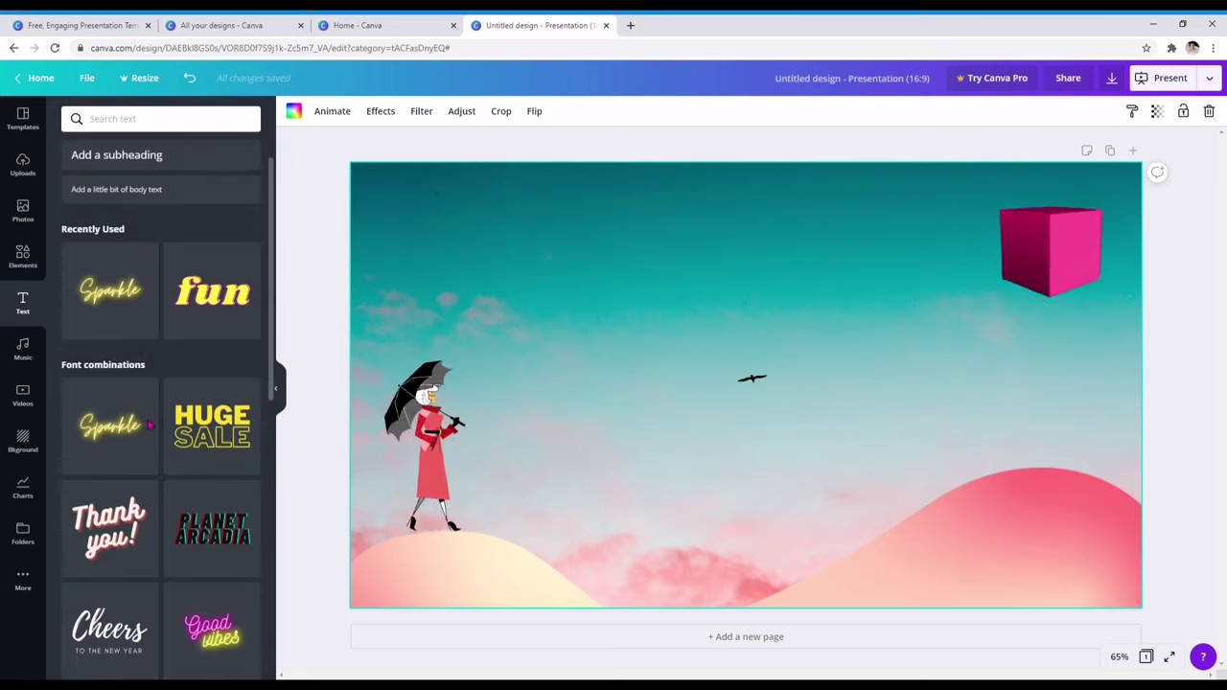
pyautogui.scroll(3, 146, 412)
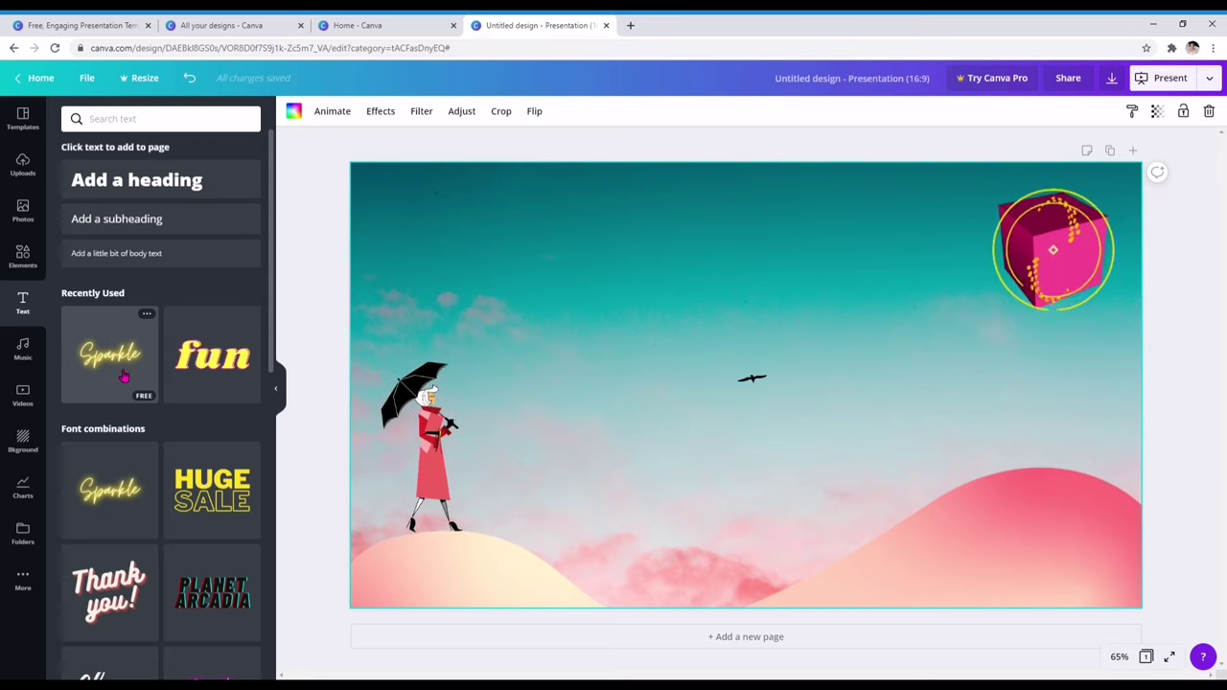
pyautogui.click(129, 369)
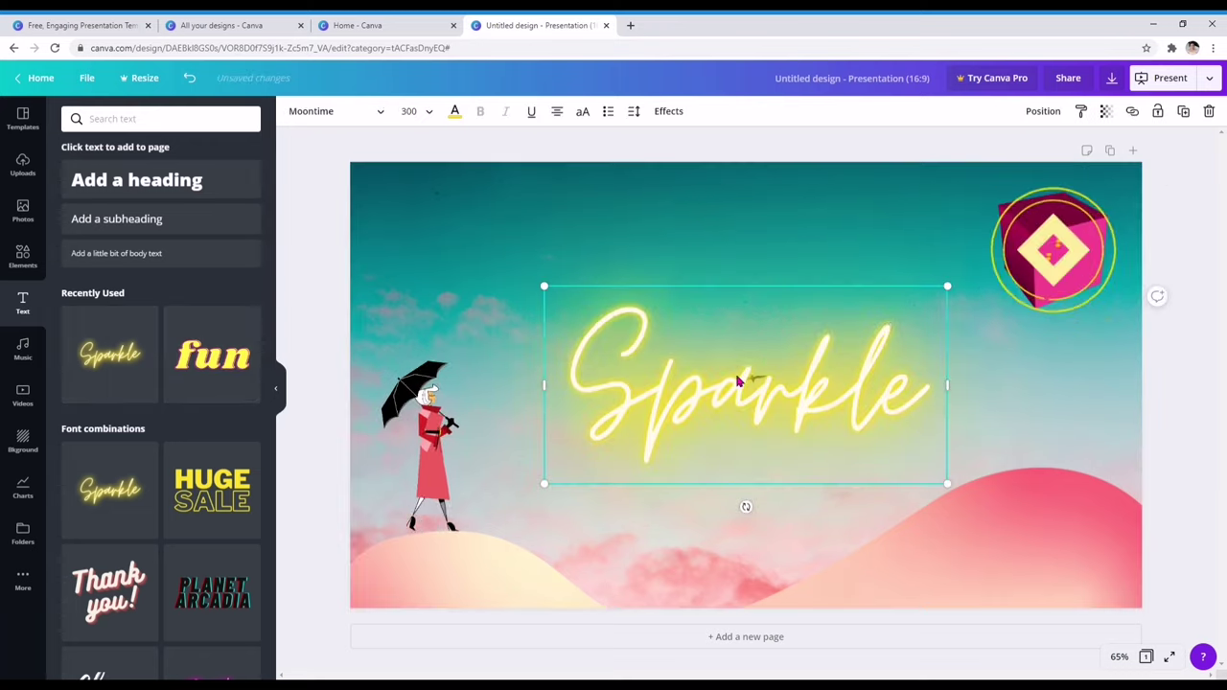
pyautogui.moveTo(700, 363); pyautogui.dragTo(556, 240)
pyautogui.click(706, 394)
pyautogui.press('Delete')
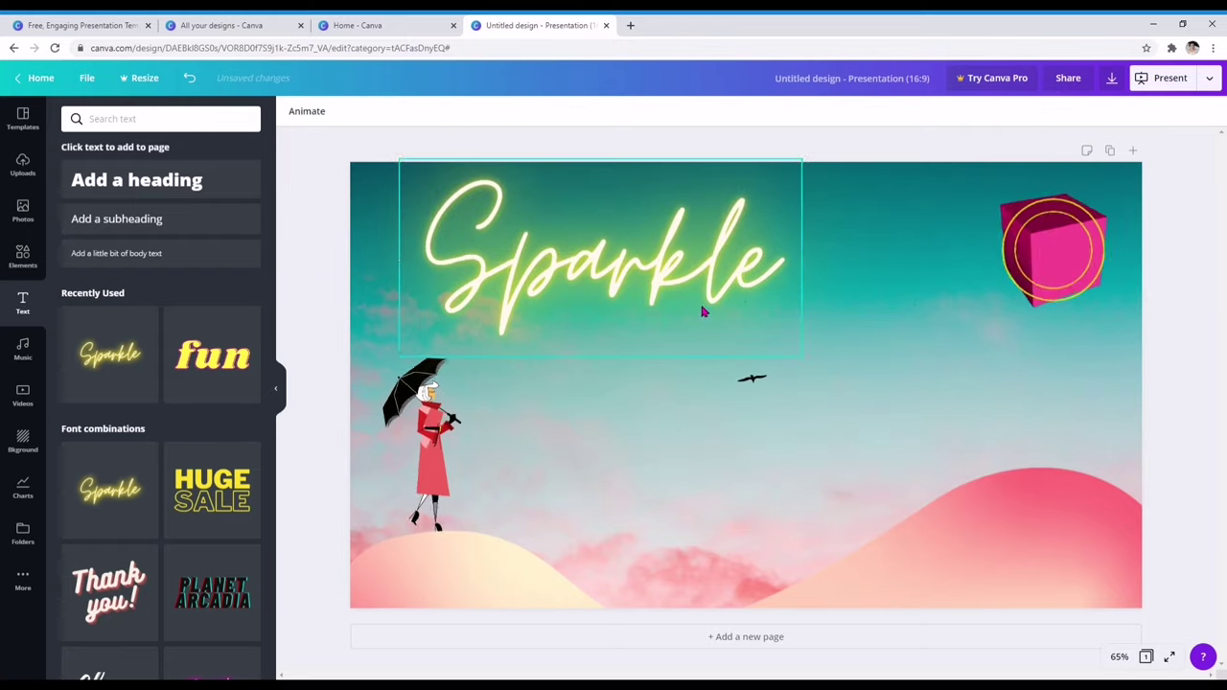
# - Change the neon text to 'Welcome to my Class' and widen the box to one line
pyautogui.click(708, 294)
pyautogui.doubleClick(780, 272)
pyautogui.click(780, 272)
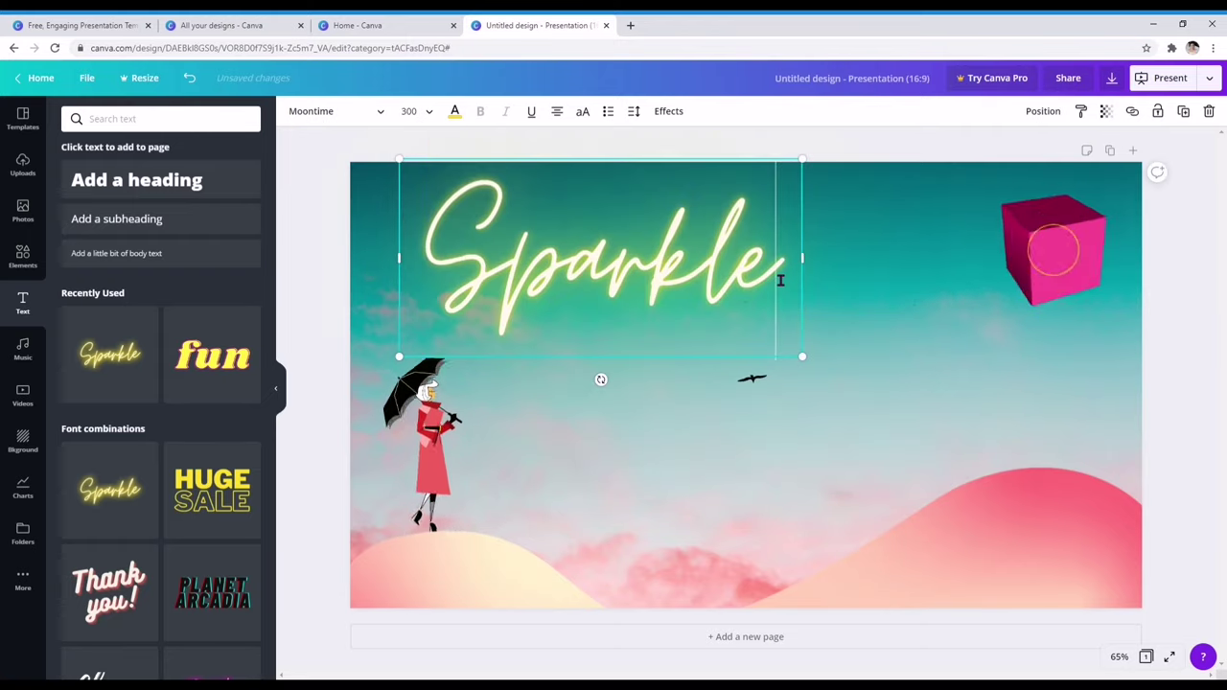
pyautogui.press('BackSpace')
pyautogui.press('BackSpace')
pyautogui.press('BackSpace')
pyautogui.press('BackSpace')
pyautogui.press('BackSpace')
pyautogui.press('BackSpace')
pyautogui.press('BackSpace')
pyautogui.write('Welc')
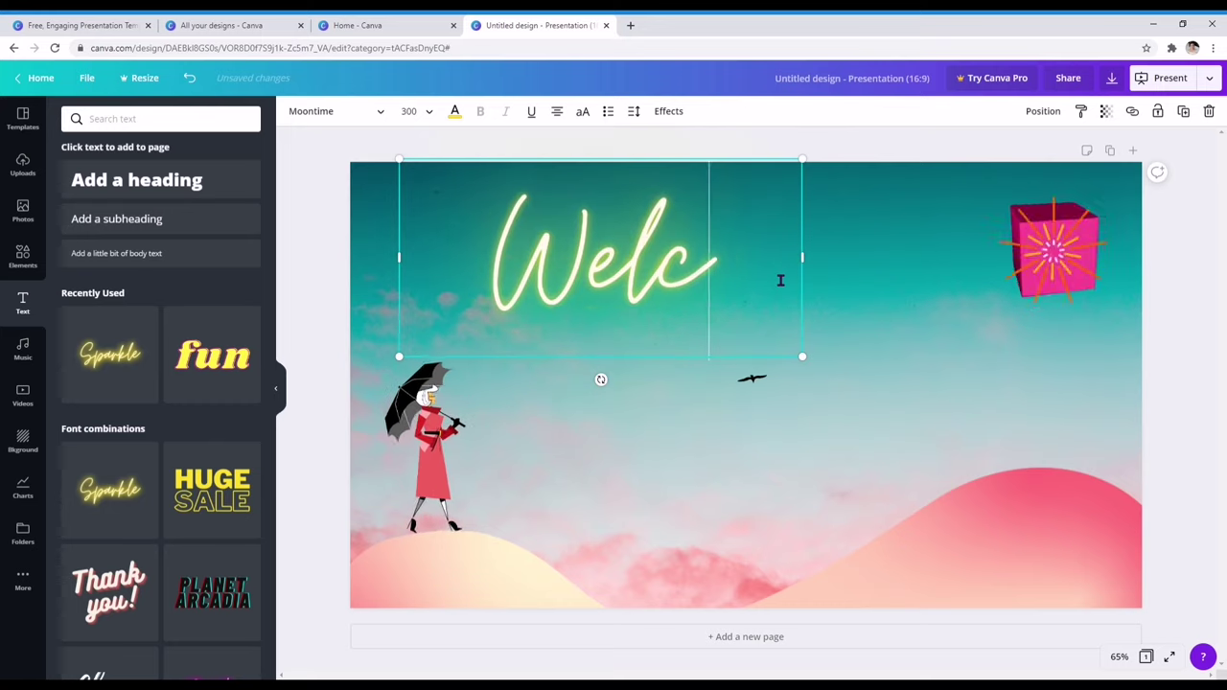
pyautogui.write('omne')
pyautogui.press('BackSpace')
pyautogui.press('BackSpace')
pyautogui.press('BackSpace')
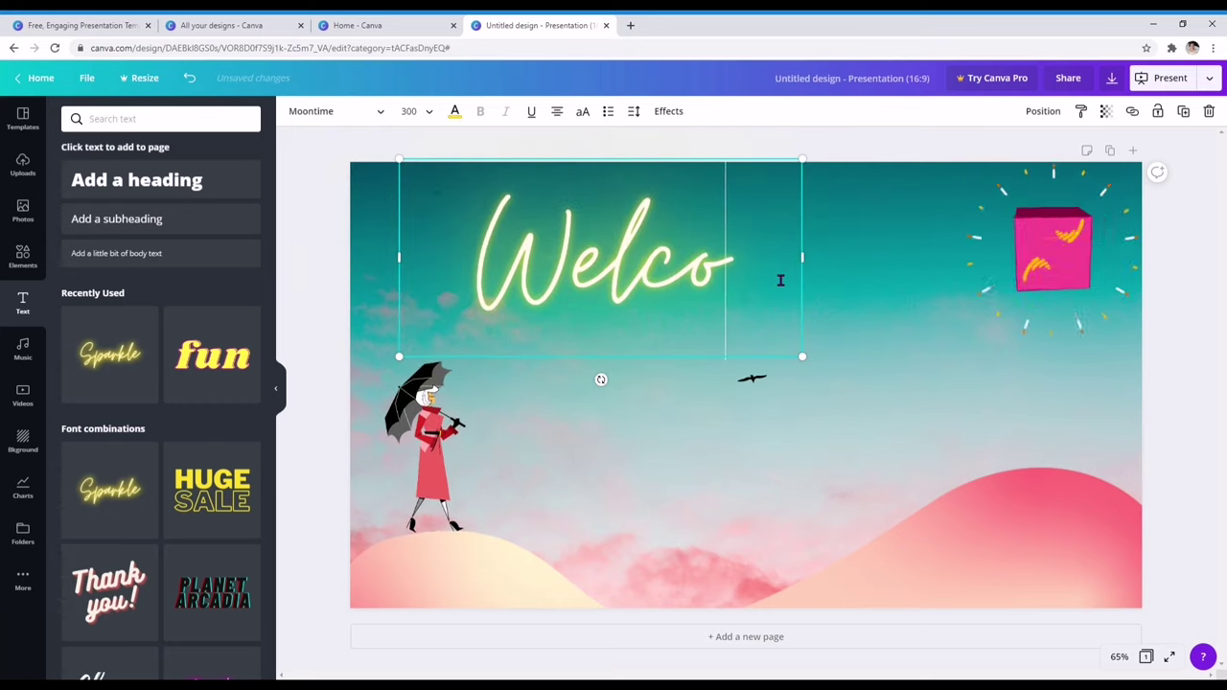
pyautogui.write('me to my')
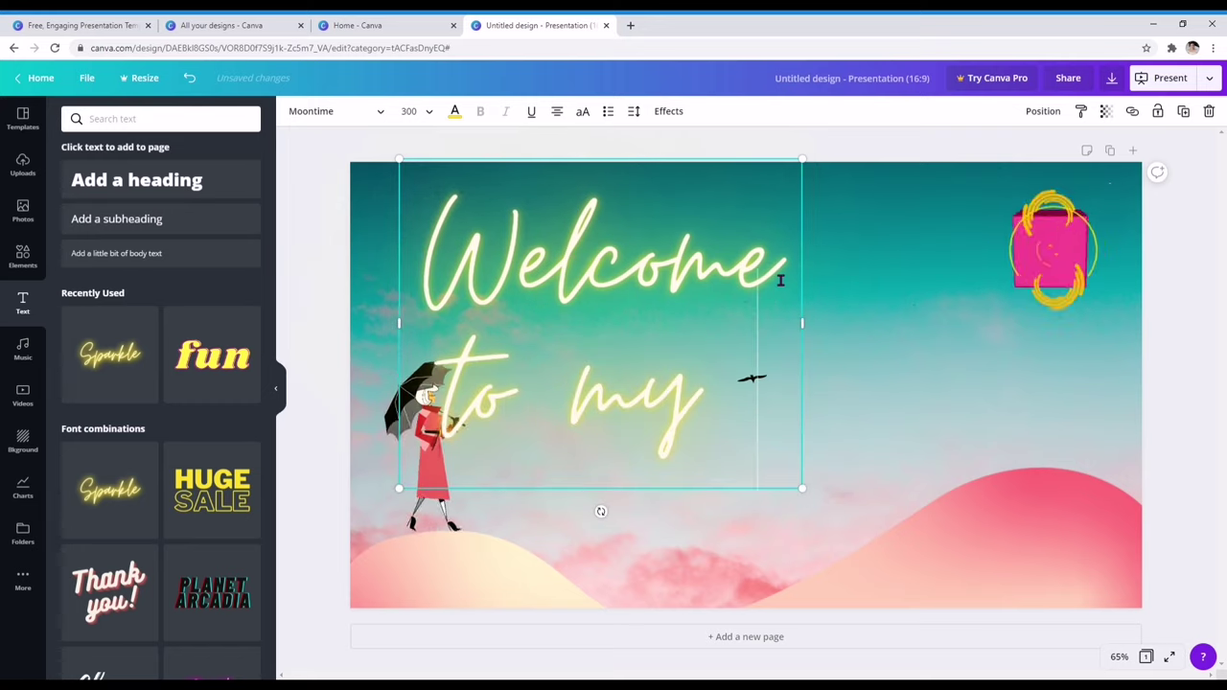
pyautogui.write(' Class')
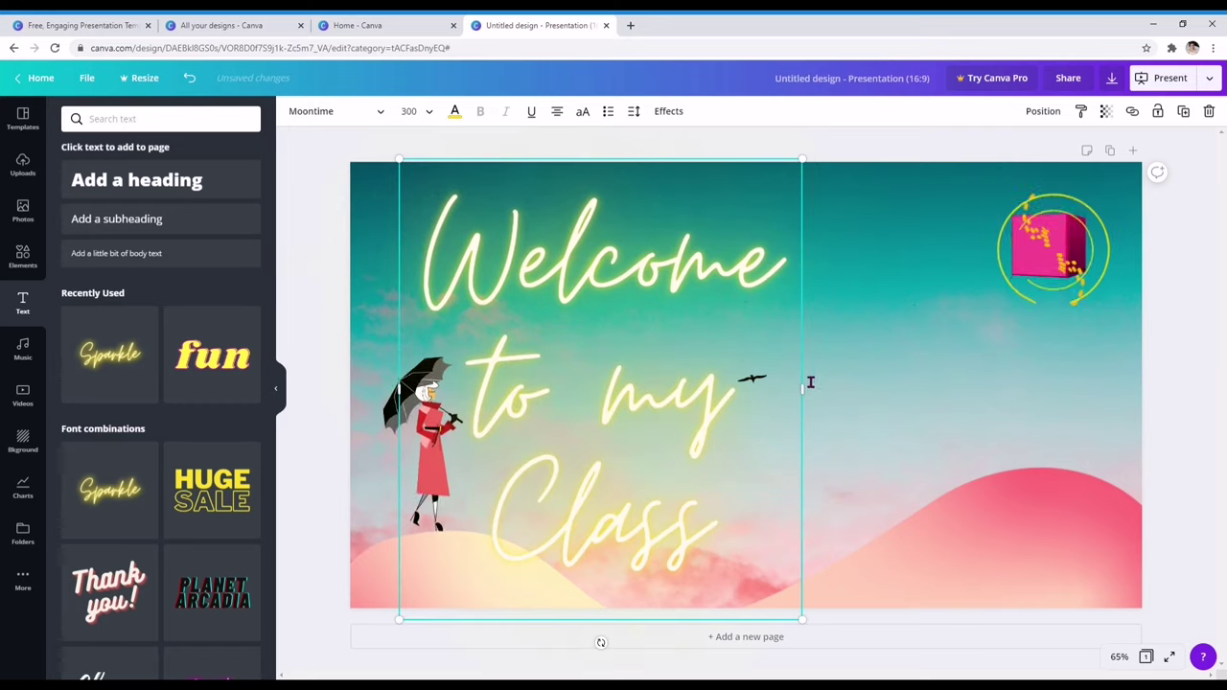
pyautogui.moveTo(803, 388); pyautogui.dragTo(1147, 372)
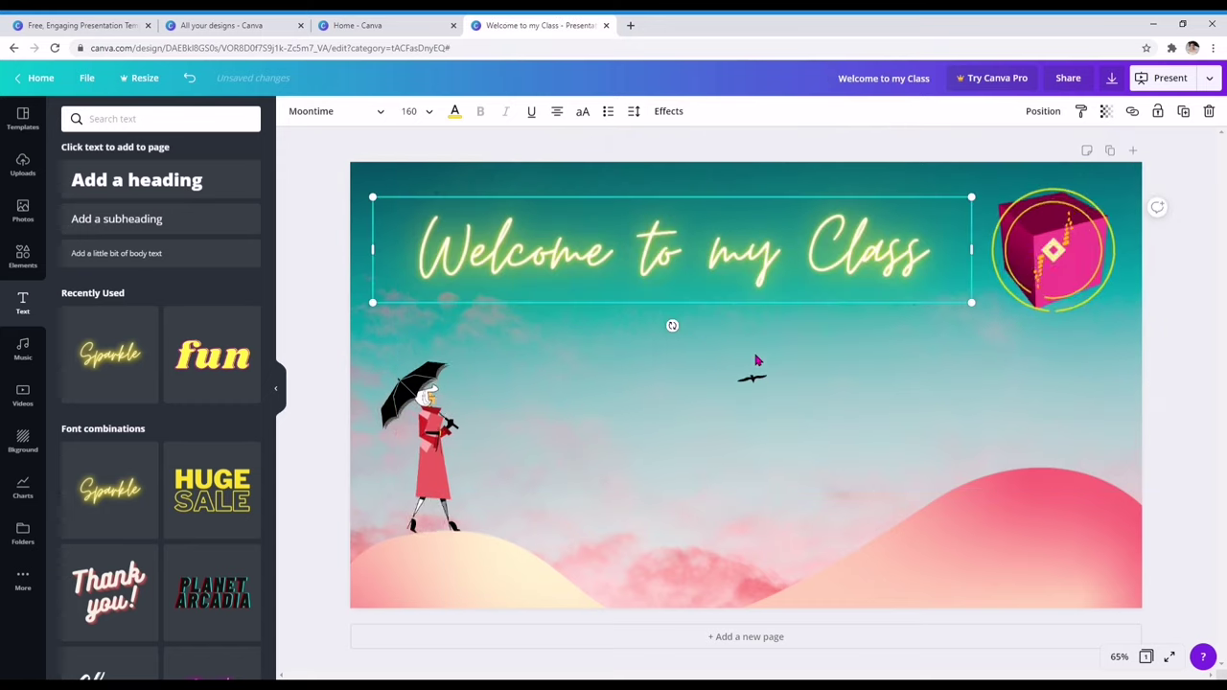
pyautogui.click(710, 316)
pyautogui.click(727, 294)
pyautogui.click(883, 354)
# - Add the 'fun' text style to the slide beneath the Welcome title
pyautogui.click(734, 300)
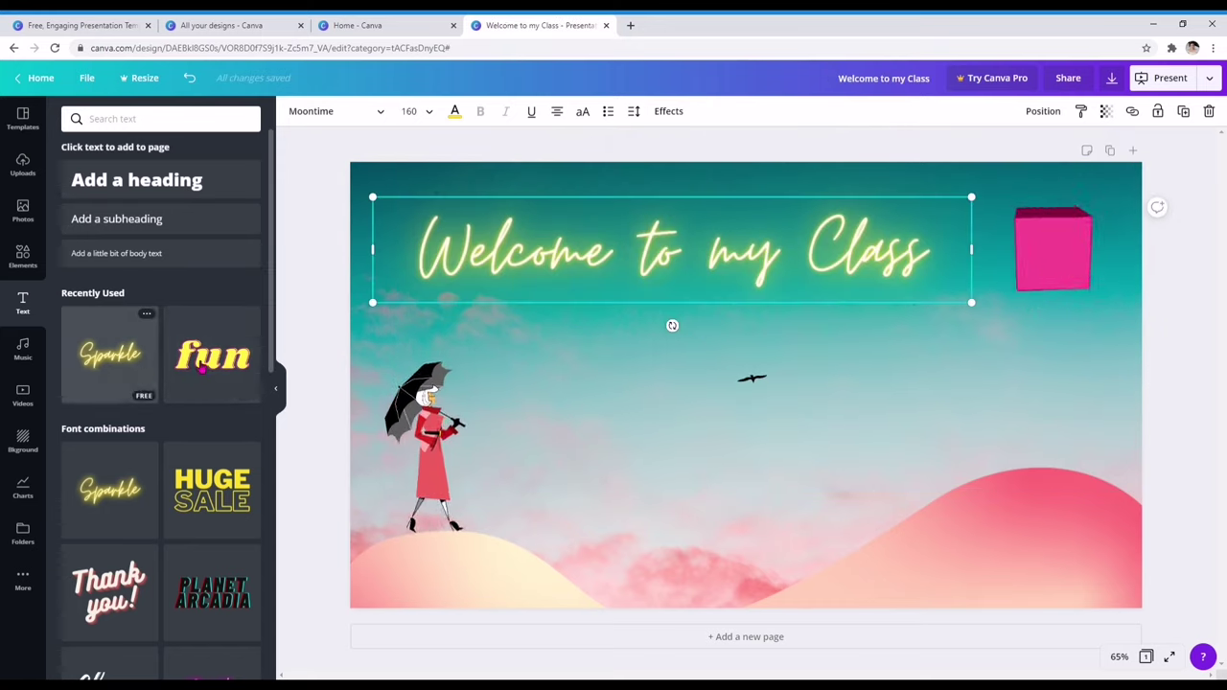
pyautogui.click(230, 367)
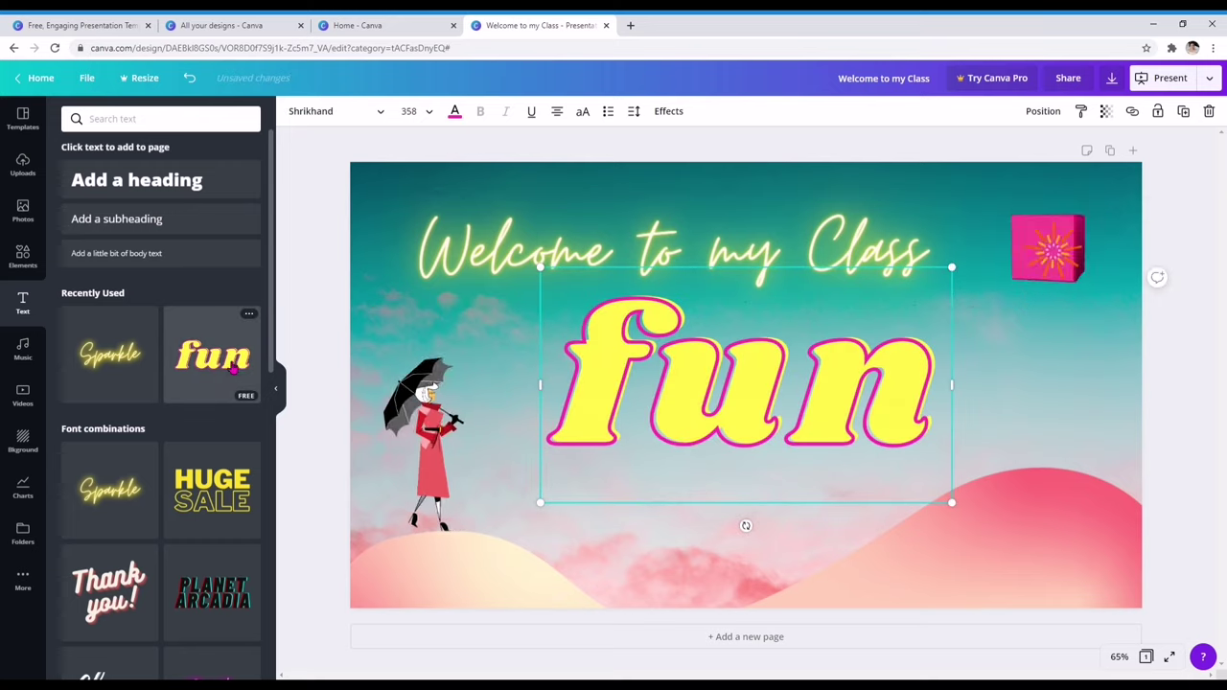
pyautogui.click(827, 399)
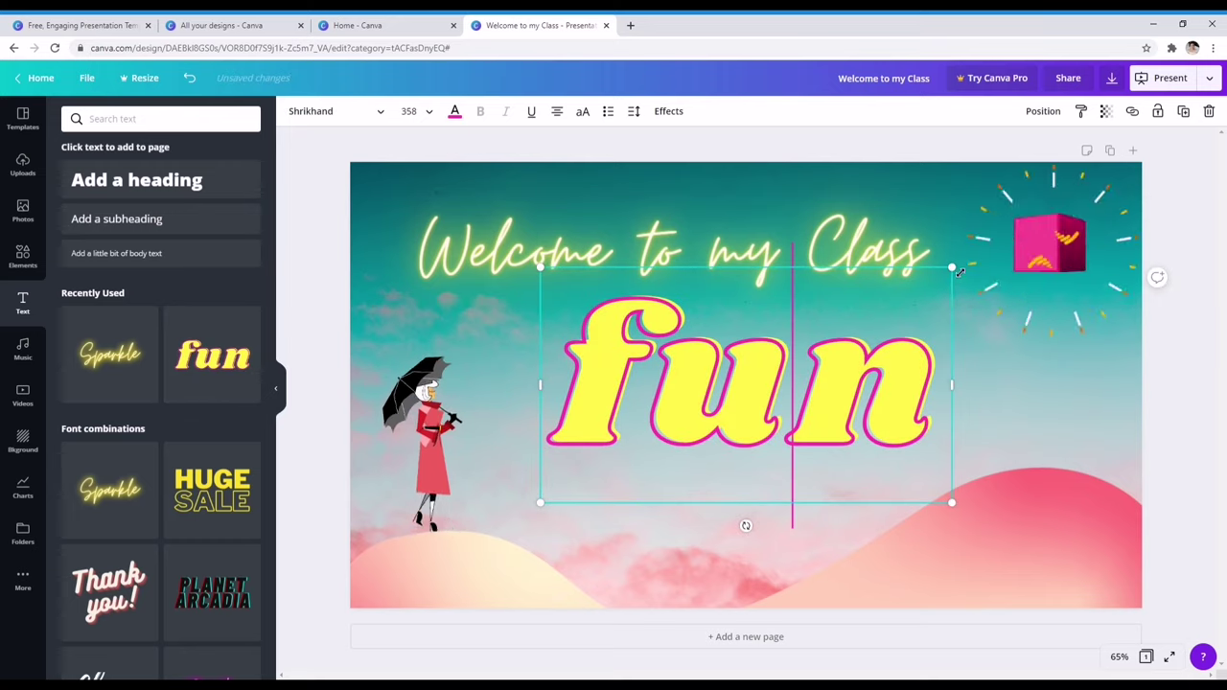
pyautogui.moveTo(959, 272); pyautogui.dragTo(863, 318)
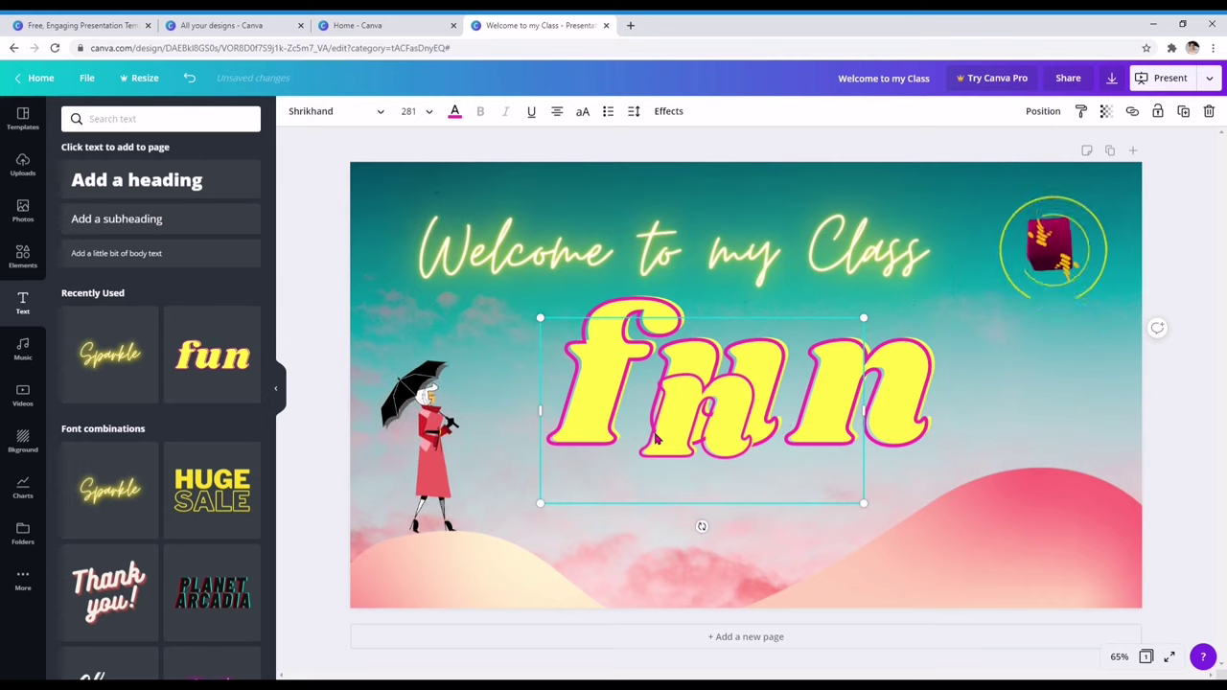
pyautogui.hotkey('ctrl', 'z')
# - Retype the fun text so it reads 'learning is fun'
pyautogui.doubleClick(920, 410)
pyautogui.click(582, 418)
pyautogui.write('L')
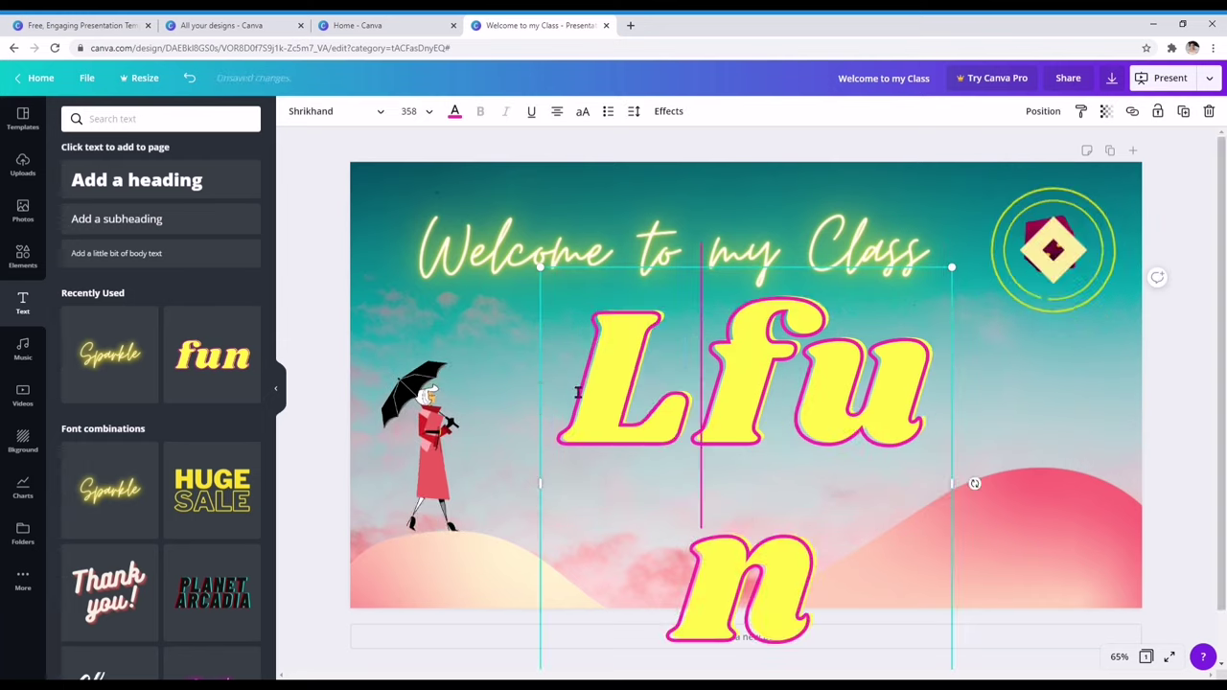
pyautogui.write('e')
pyautogui.press('BackSpace')
pyautogui.press('BackSpace')
pyautogui.write('lea ')
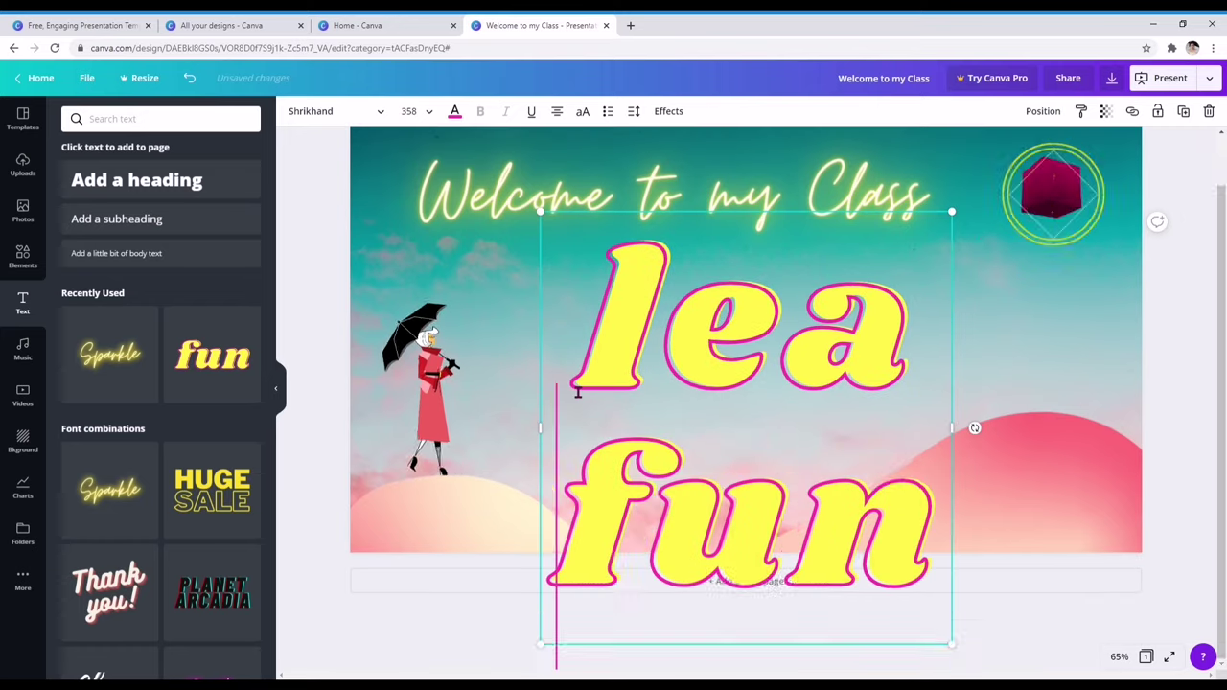
pyautogui.write('rning is f')
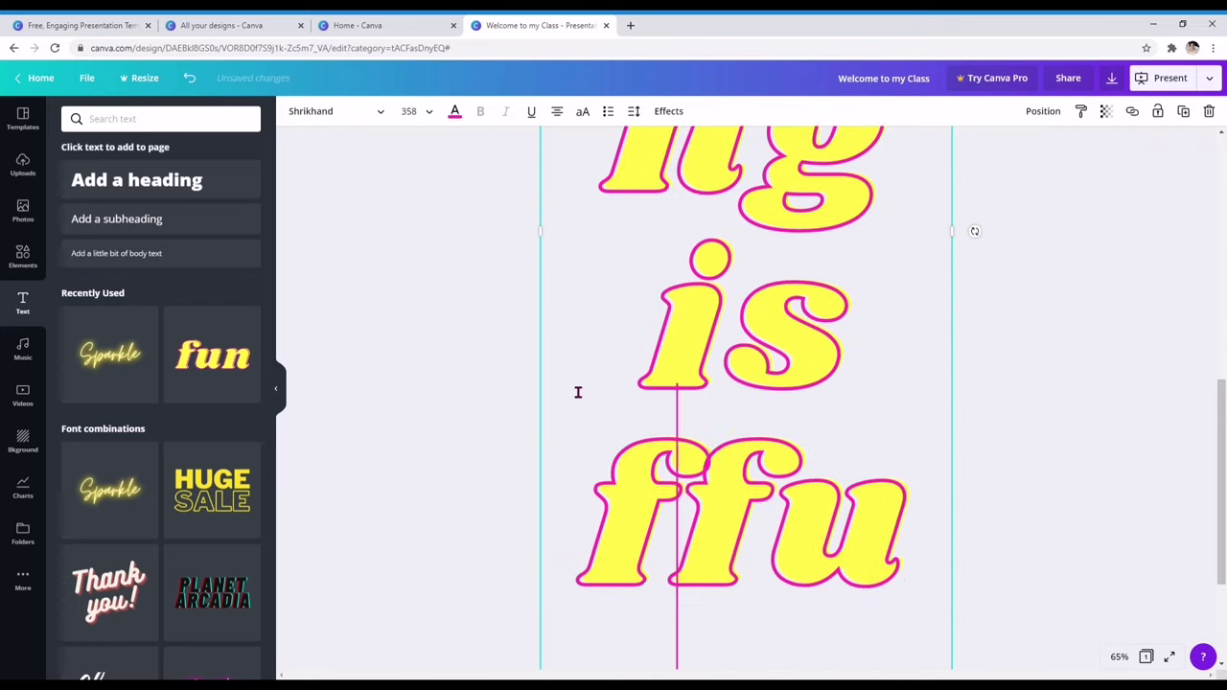
pyautogui.write('un')
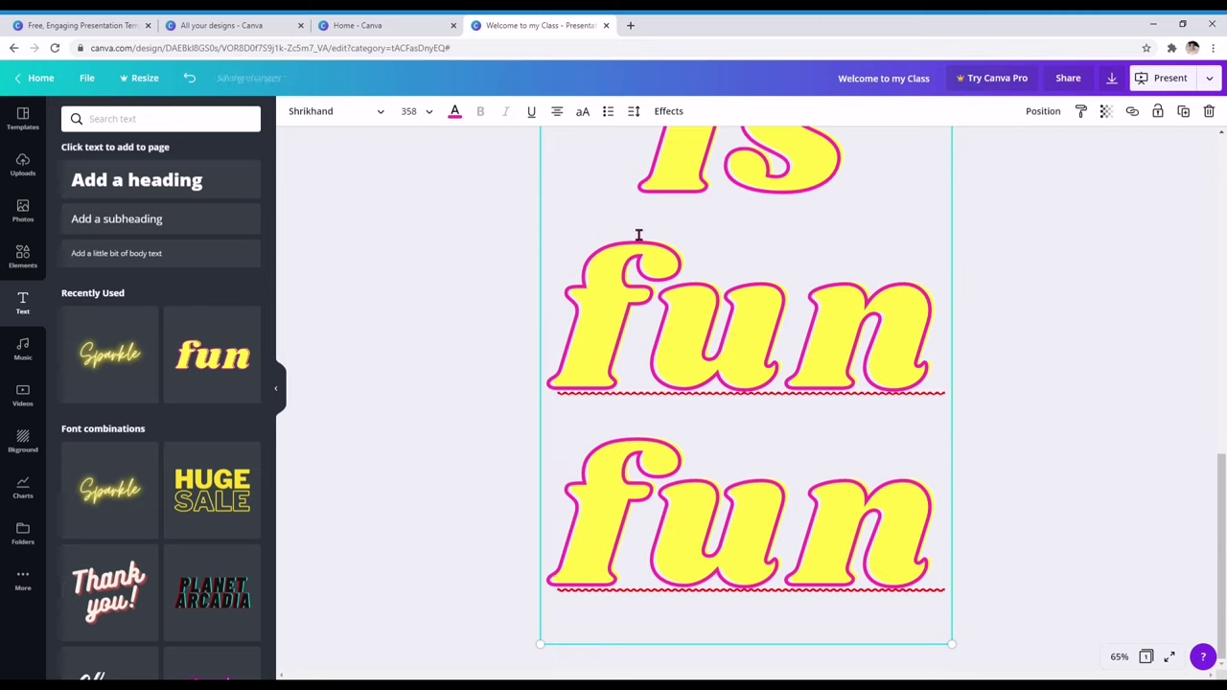
# - Set the text to size 144 and delete the duplicated extra 'fun'
pyautogui.click(409, 111)
pyautogui.scroll(-3, 479, 493)
pyautogui.scroll(-2, 479, 493)
pyautogui.click(469, 482)
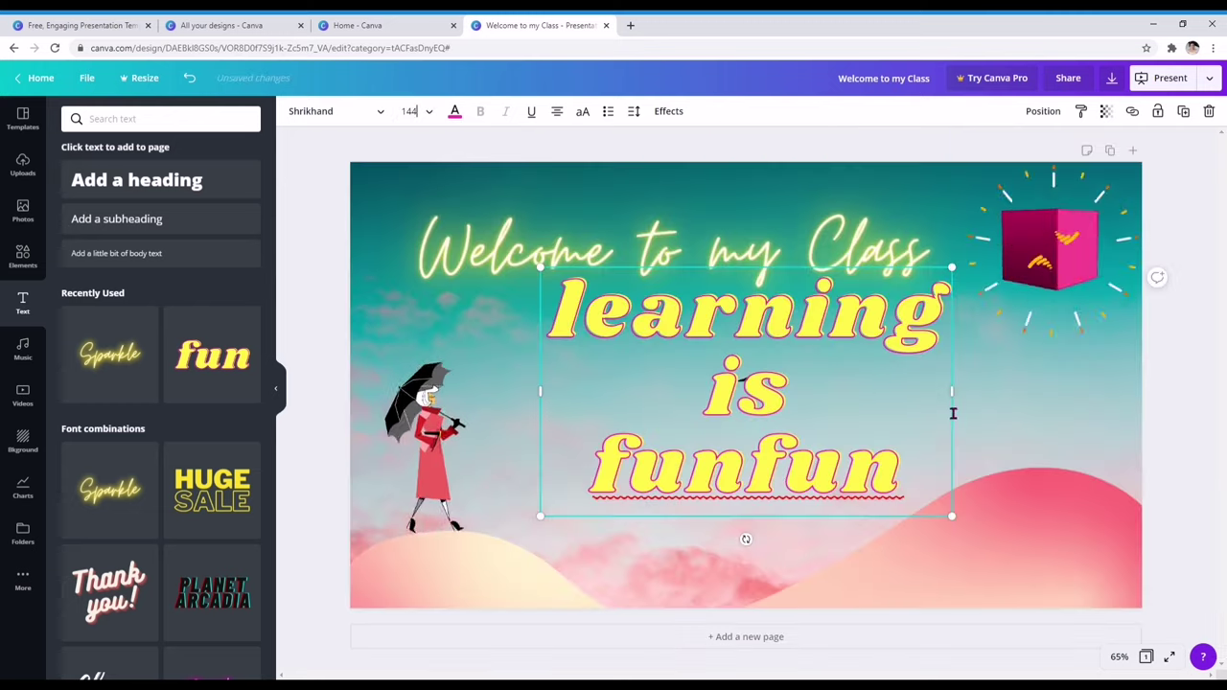
pyautogui.click(762, 486)
pyautogui.moveTo(950, 484); pyautogui.dragTo(773, 476)
pyautogui.press('BackSpace')
# - Widen the text box, move it under the title, and set font size 104
pyautogui.click(907, 386)
pyautogui.click(945, 360)
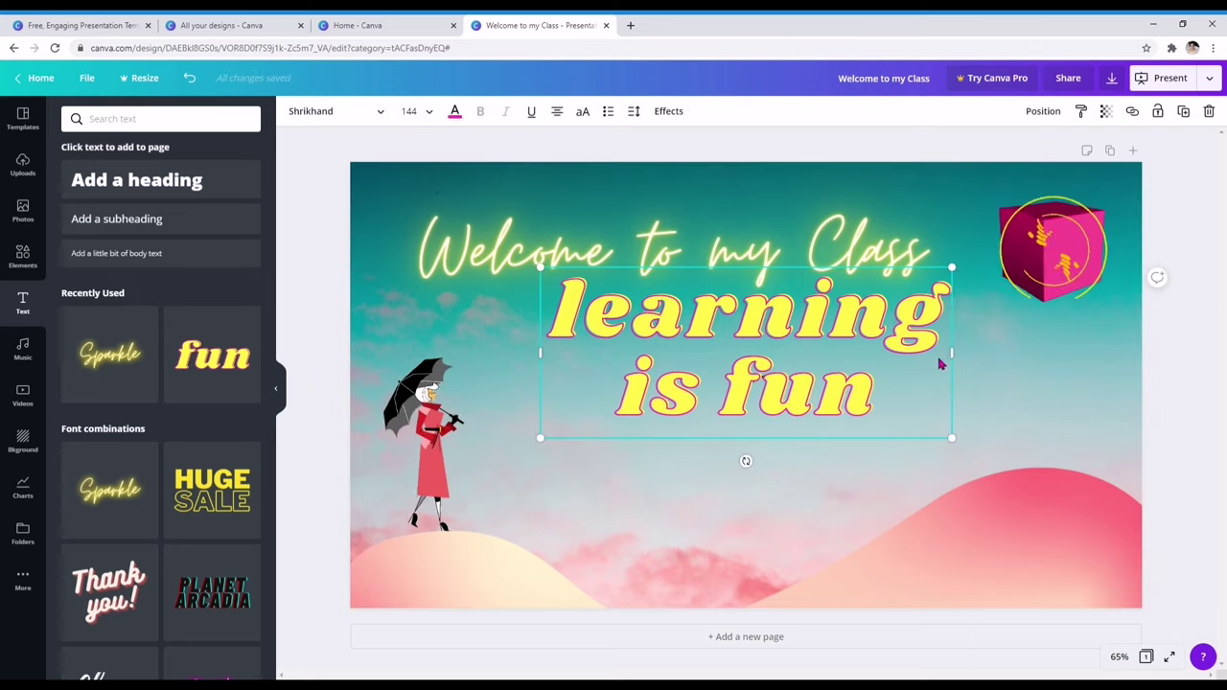
pyautogui.moveTo(951, 355); pyautogui.dragTo(1194, 335)
pyautogui.moveTo(988, 357); pyautogui.dragTo(797, 351)
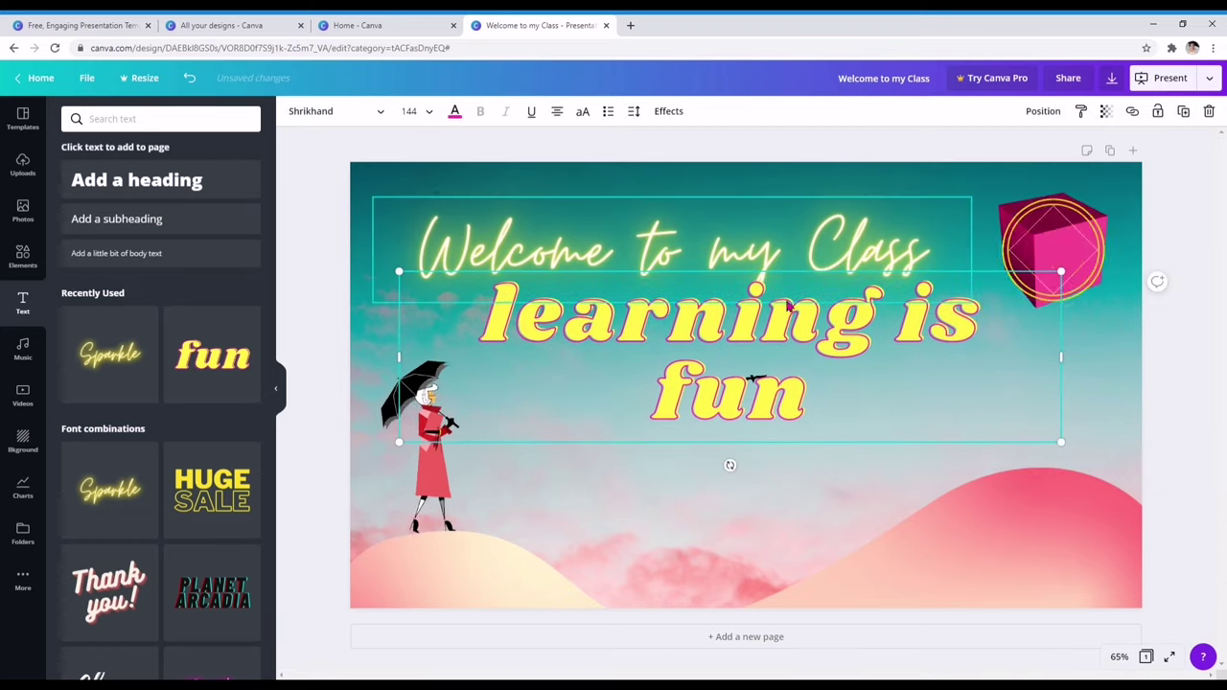
pyautogui.click(429, 111)
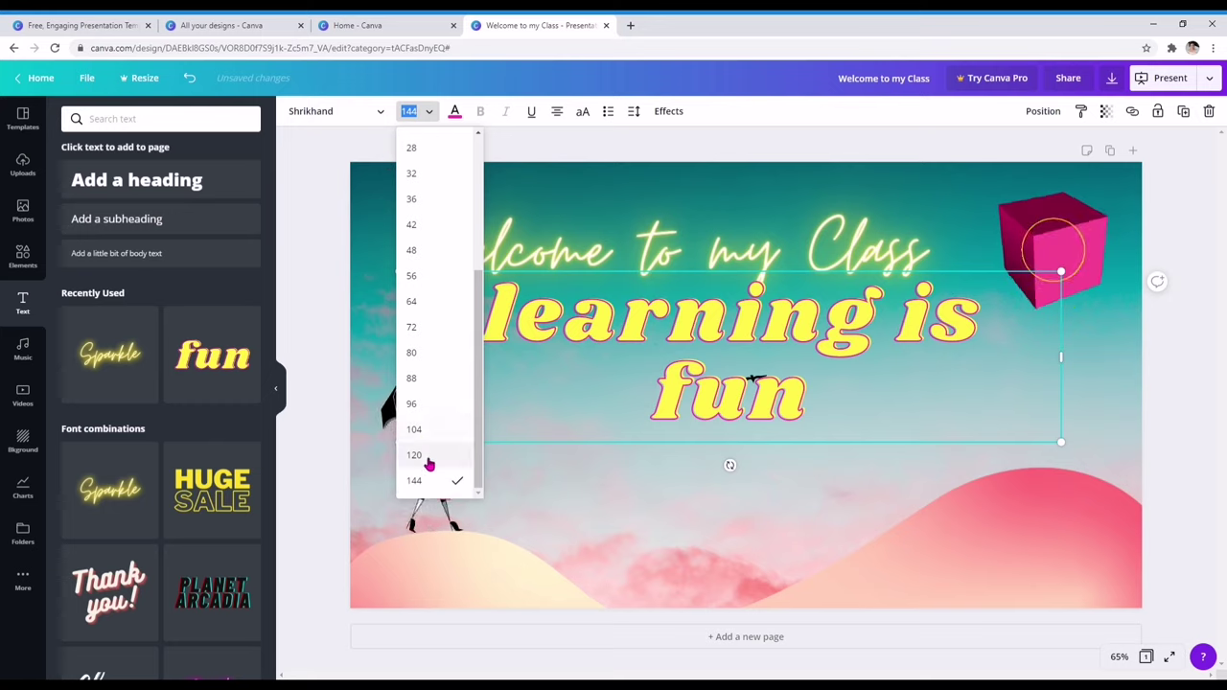
pyautogui.click(425, 434)
pyautogui.click(764, 432)
# - Capitalize the first letter and add a period to read 'Learning is fun.'
pyautogui.click(738, 349)
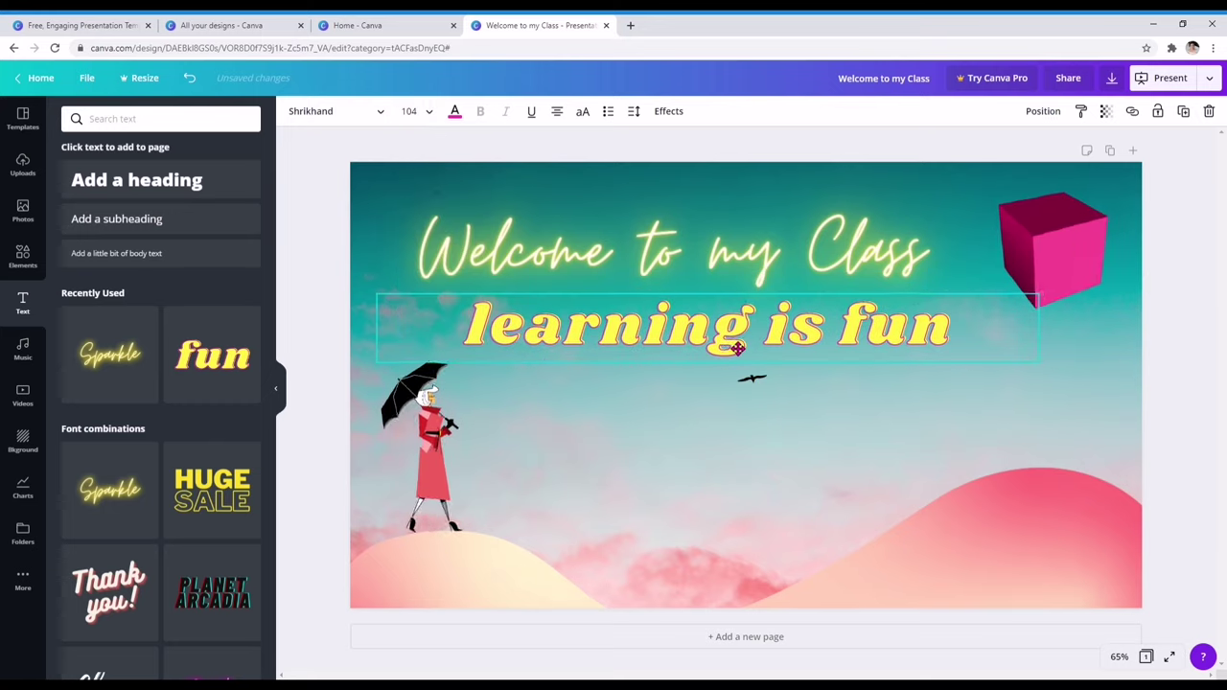
pyautogui.click(497, 333)
pyautogui.press('BackSpace')
pyautogui.write('L')
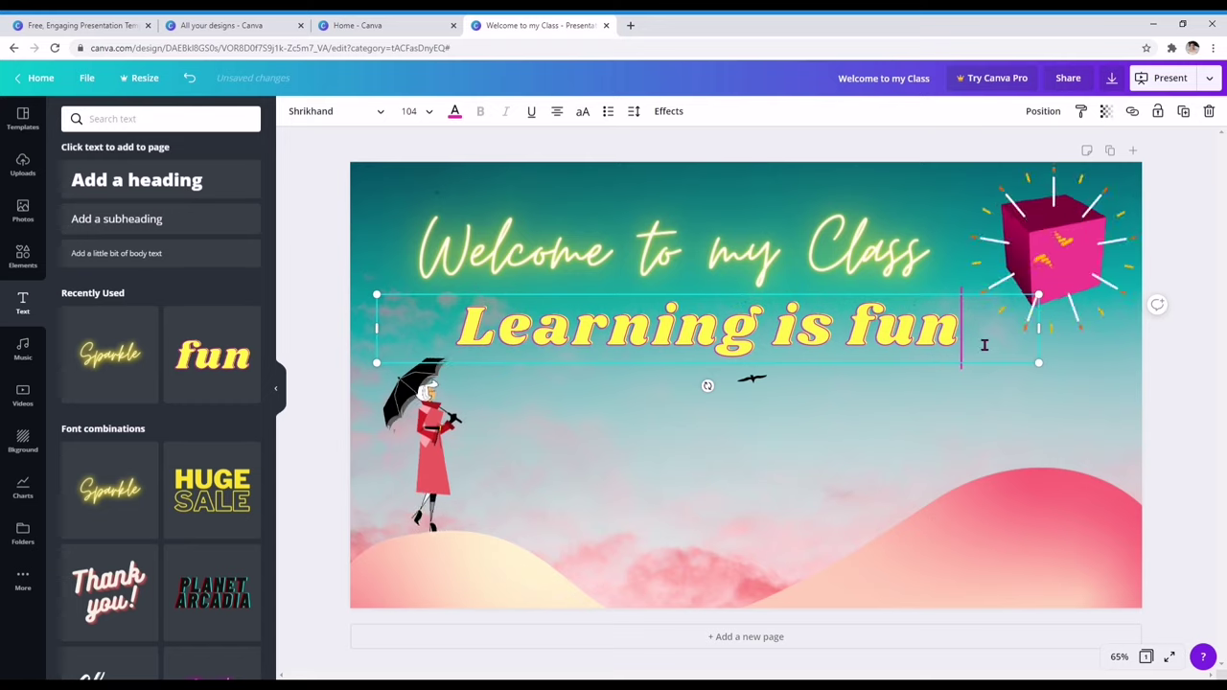
pyautogui.click(984, 344)
pyautogui.write('.')
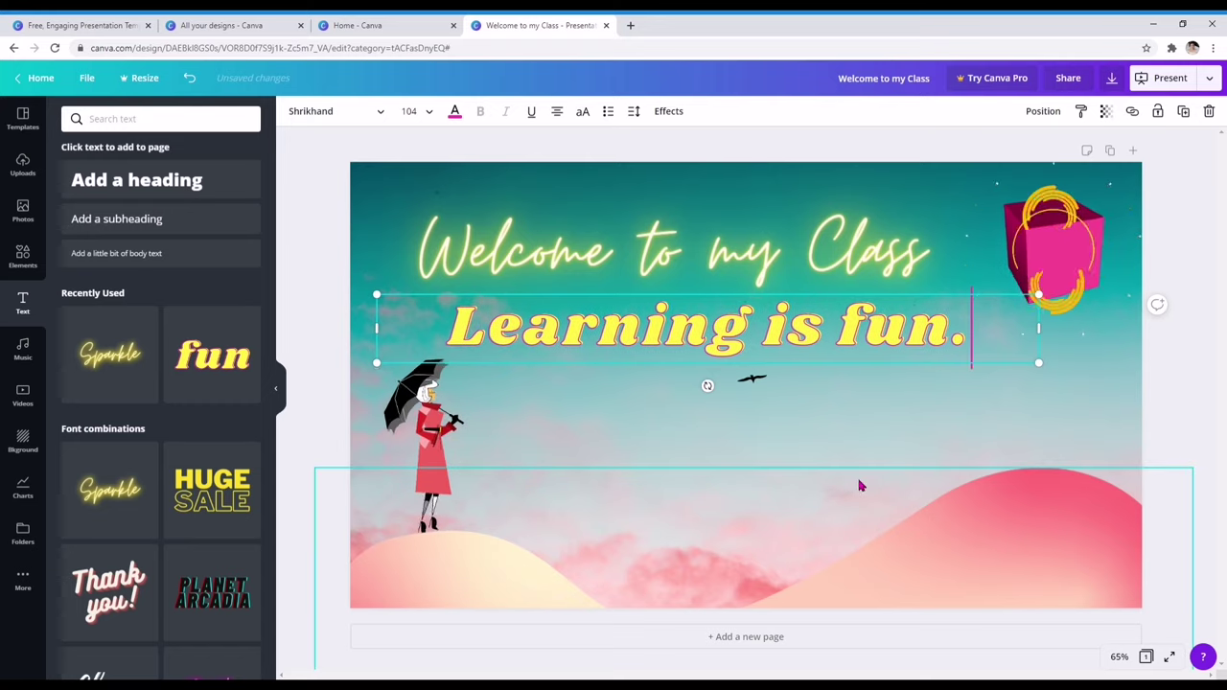
pyautogui.click(910, 522)
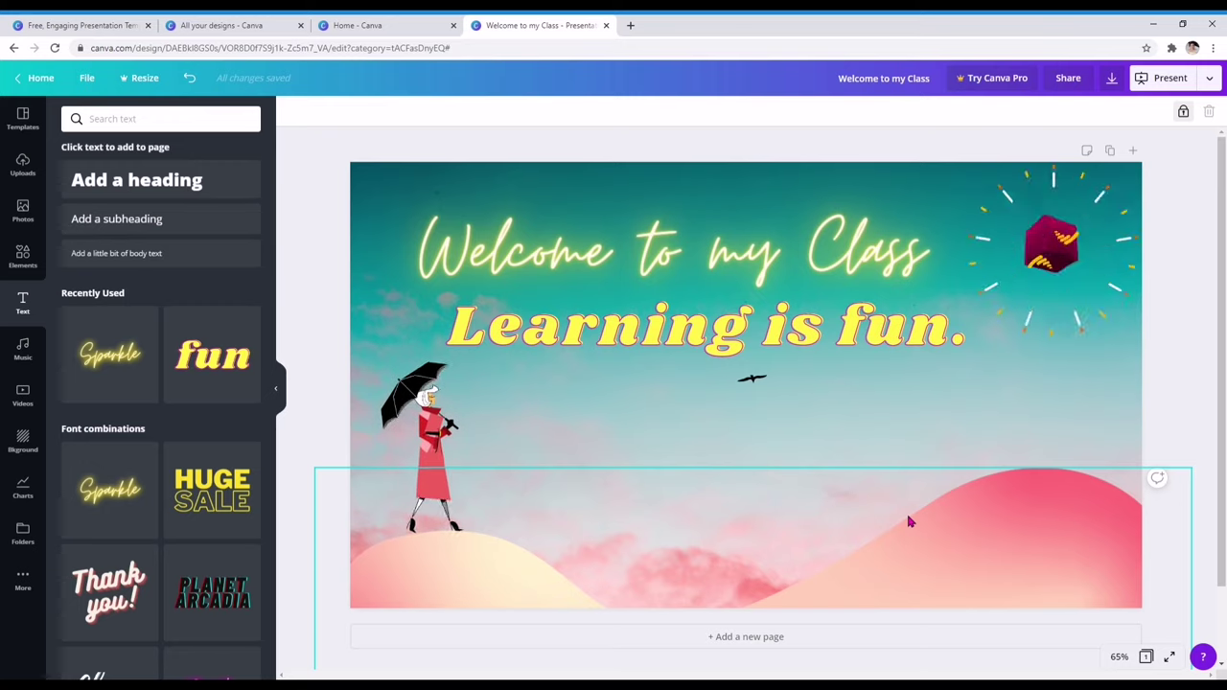
# - Show the Music library in the side panel, checking the Present options before and after
pyautogui.click(1209, 78)
pyautogui.click(23, 347)
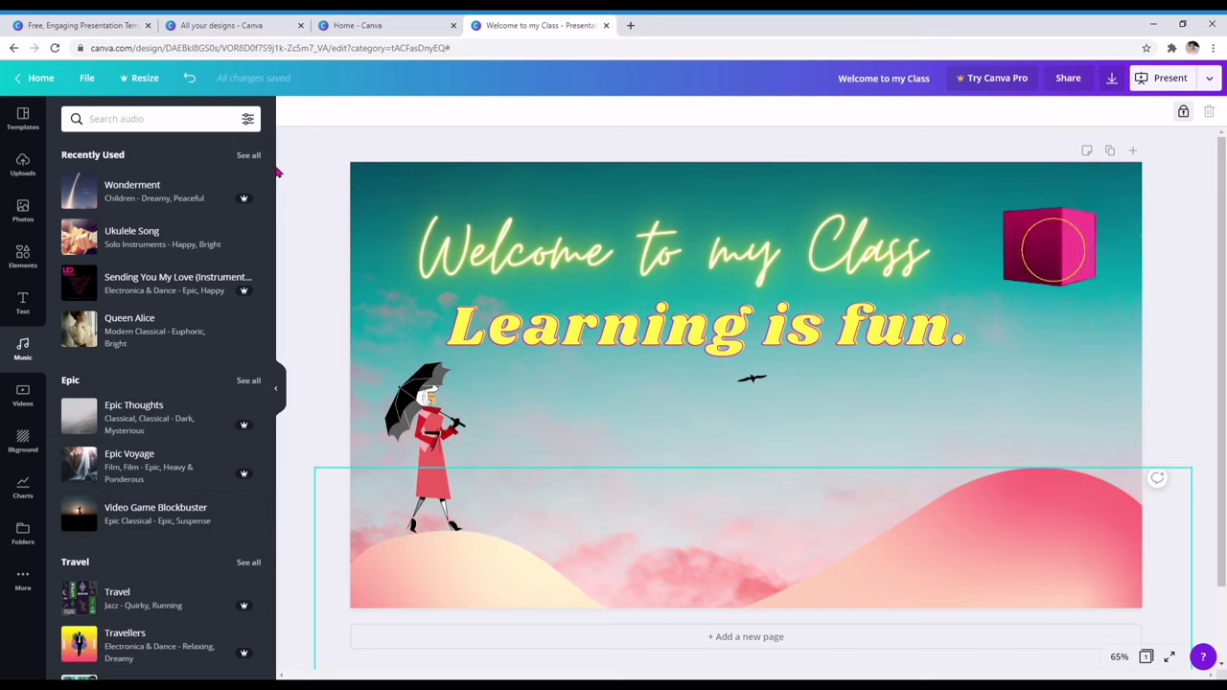
pyautogui.click(1209, 78)
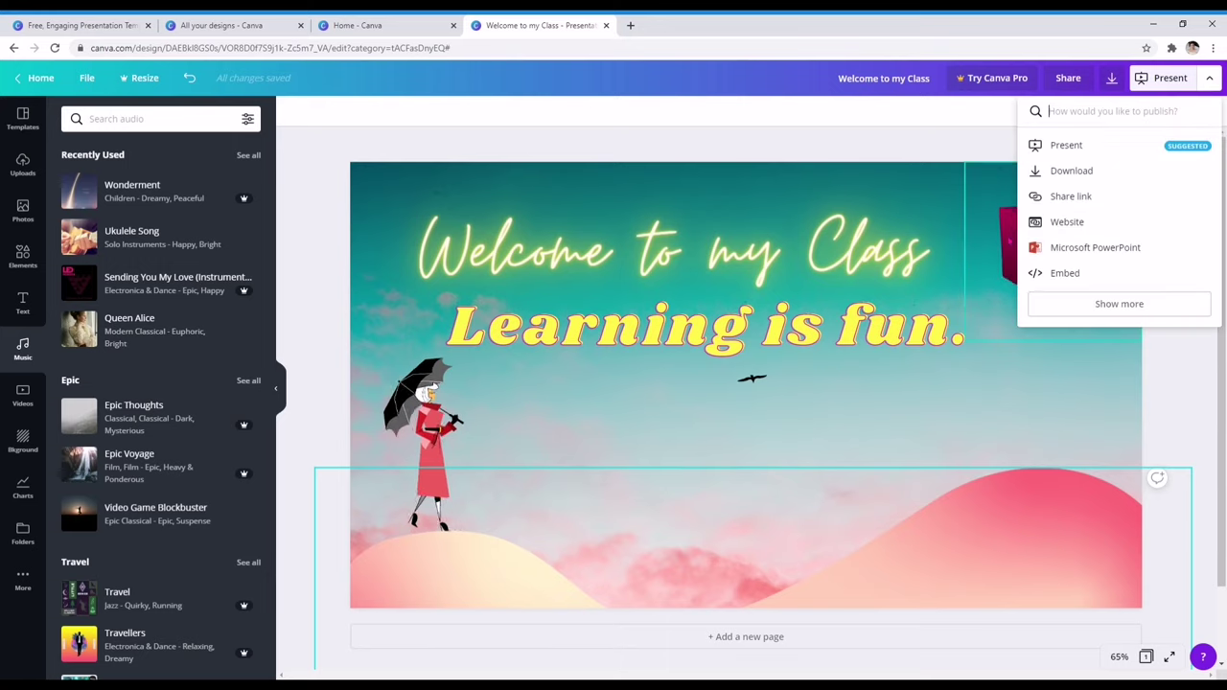
pyautogui.click(974, 381)
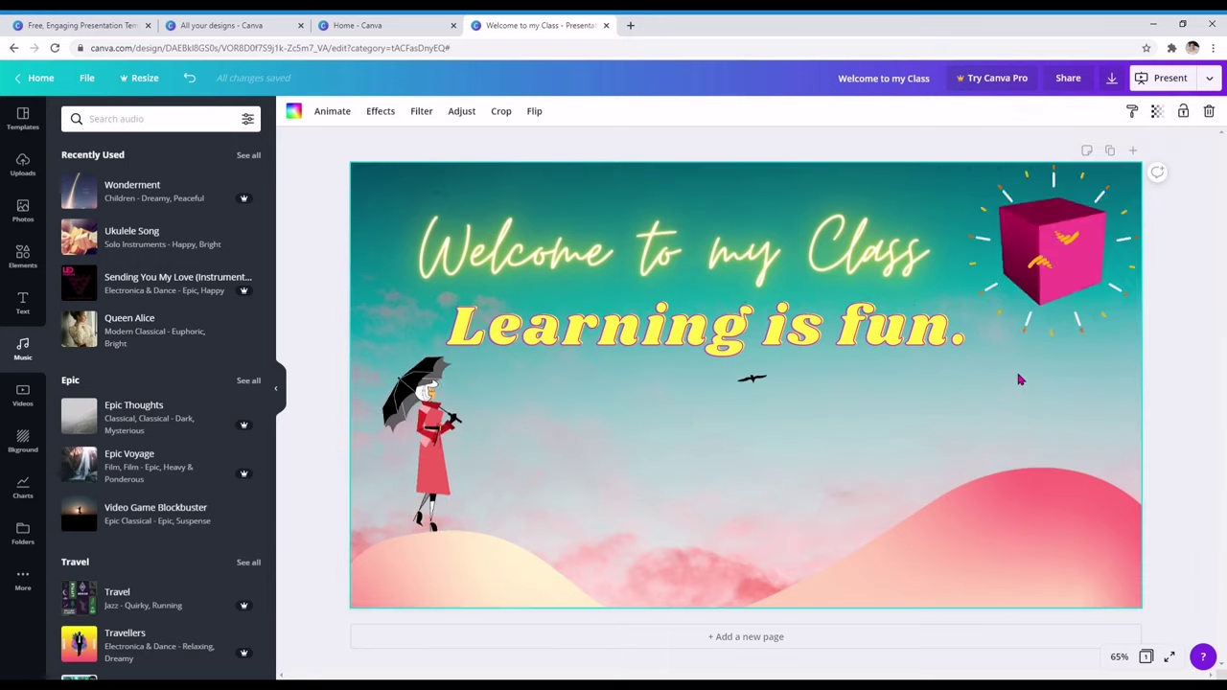